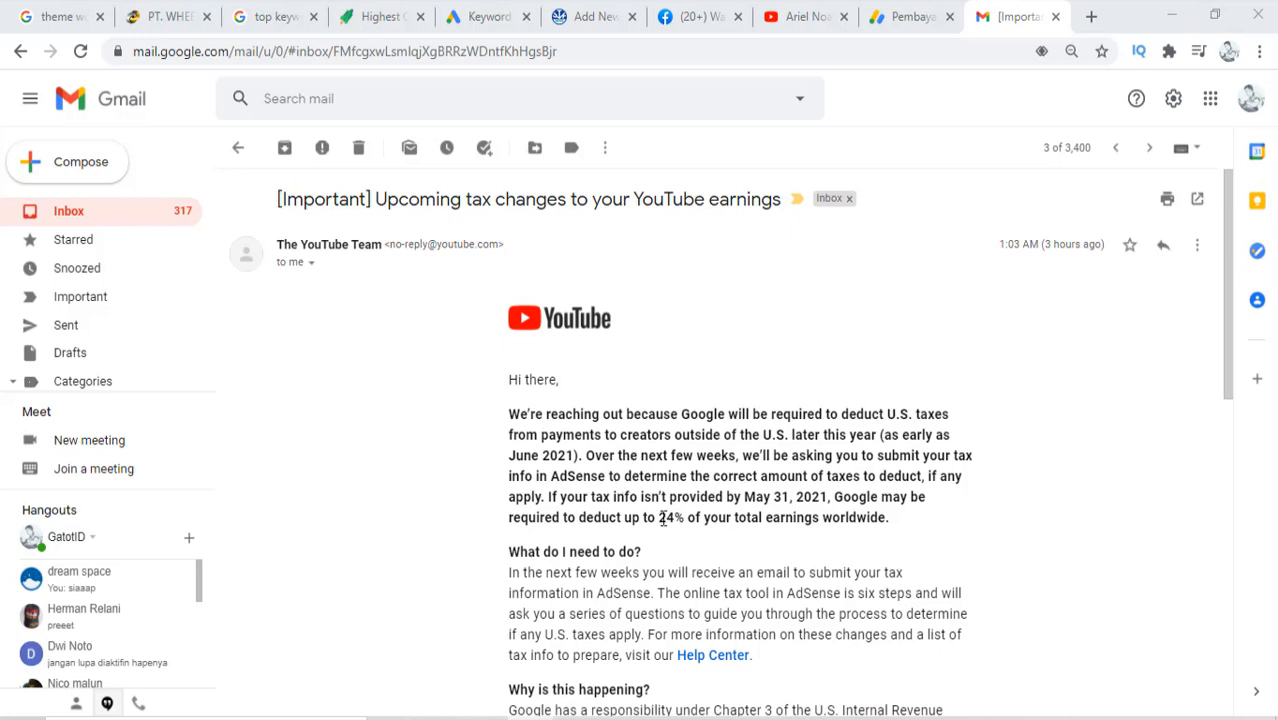
Highlight the 24% withholding figure and the 'What do I need to do?' paragraph in the YouTube tax email
drag(658, 517, 686, 517)
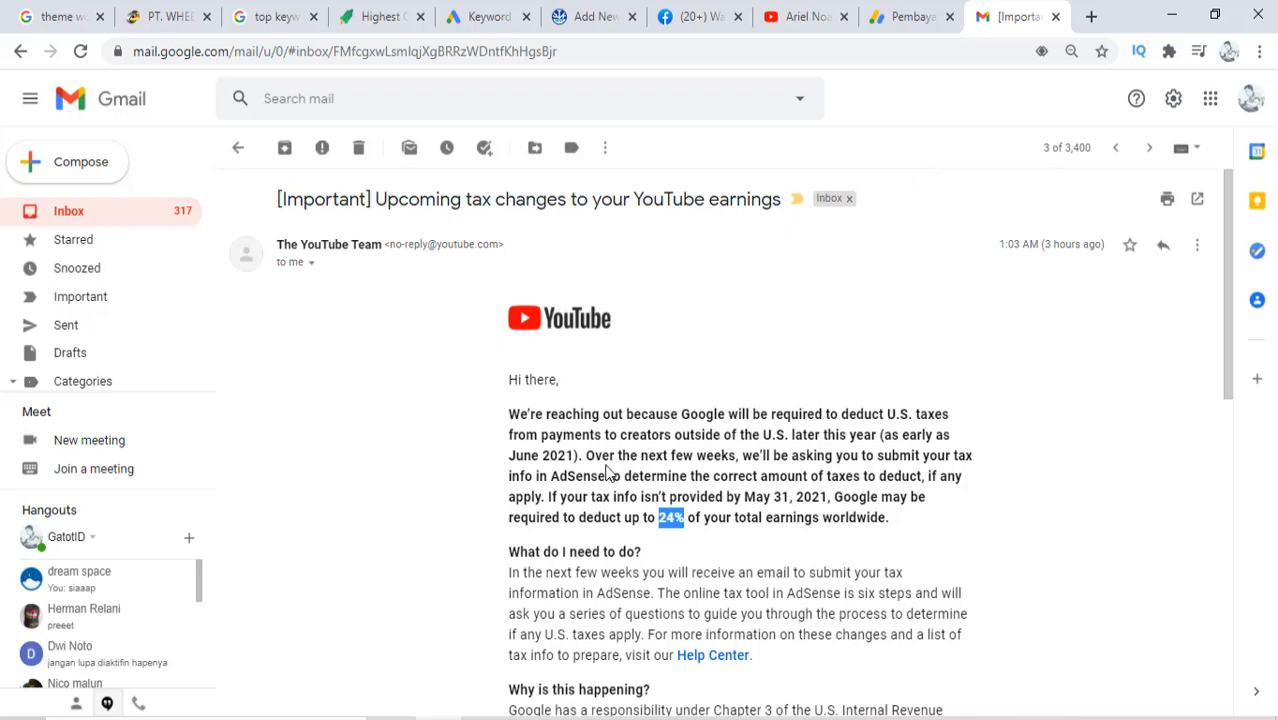
drag(508, 425, 905, 527)
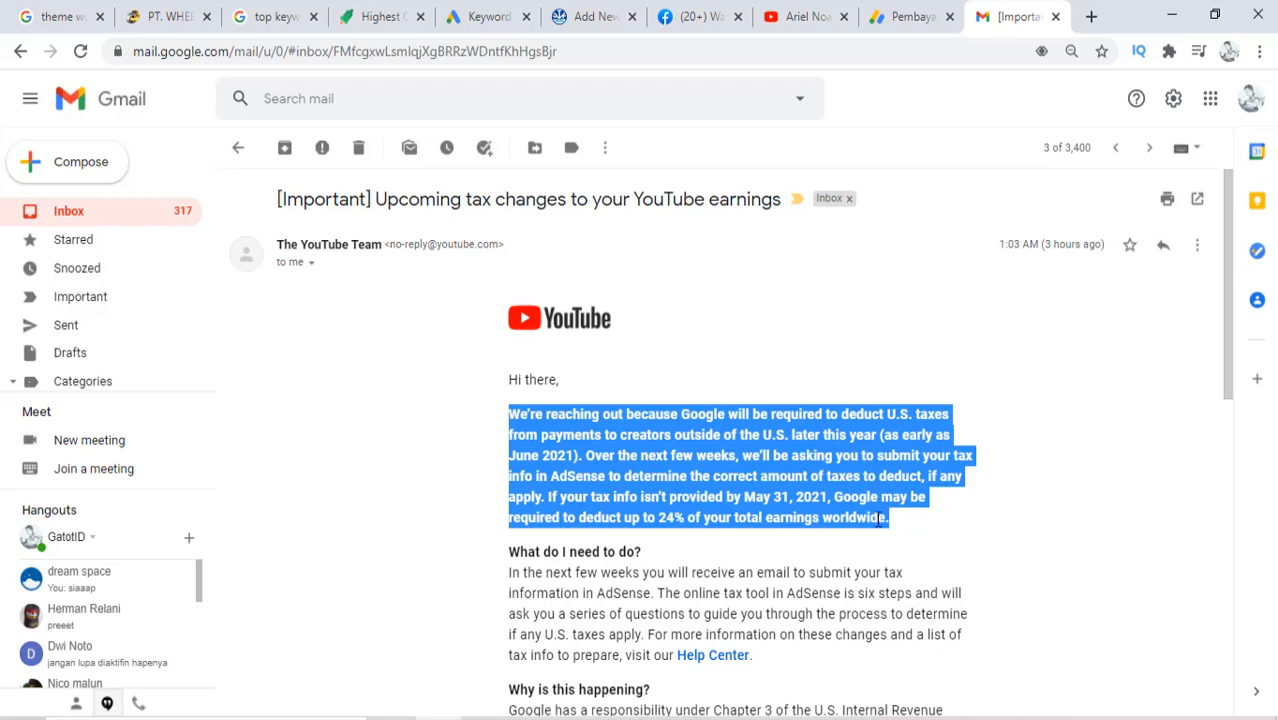
click(733, 541)
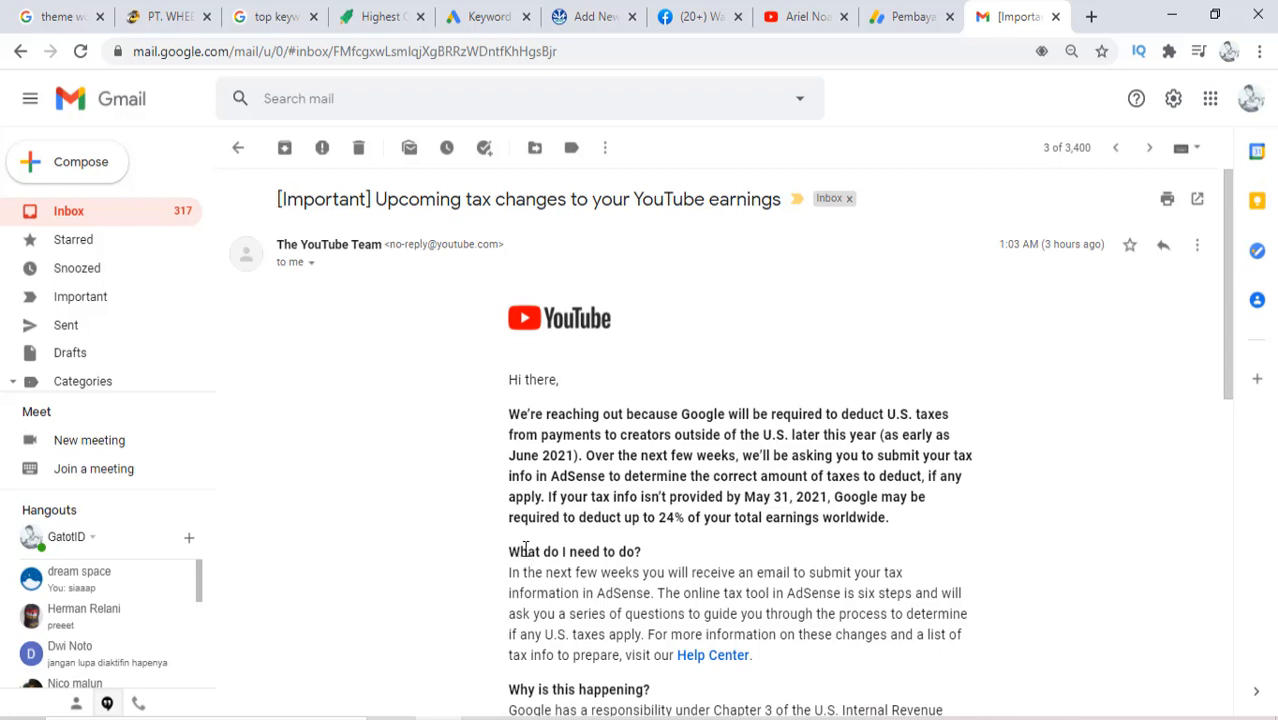
drag(527, 551, 611, 572)
drag(510, 552, 783, 658)
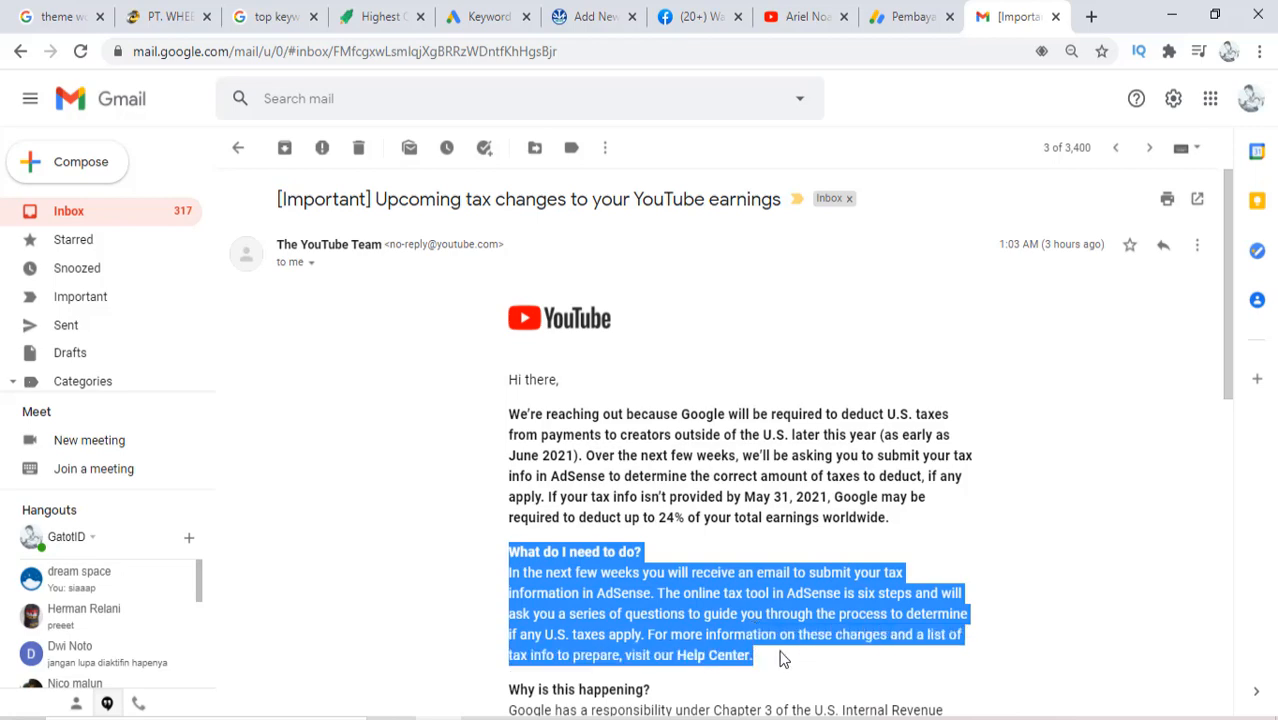
Scroll through the rest of the email, then return to the AdSense Pembayaran tab
scroll(783, 658, down, 3)
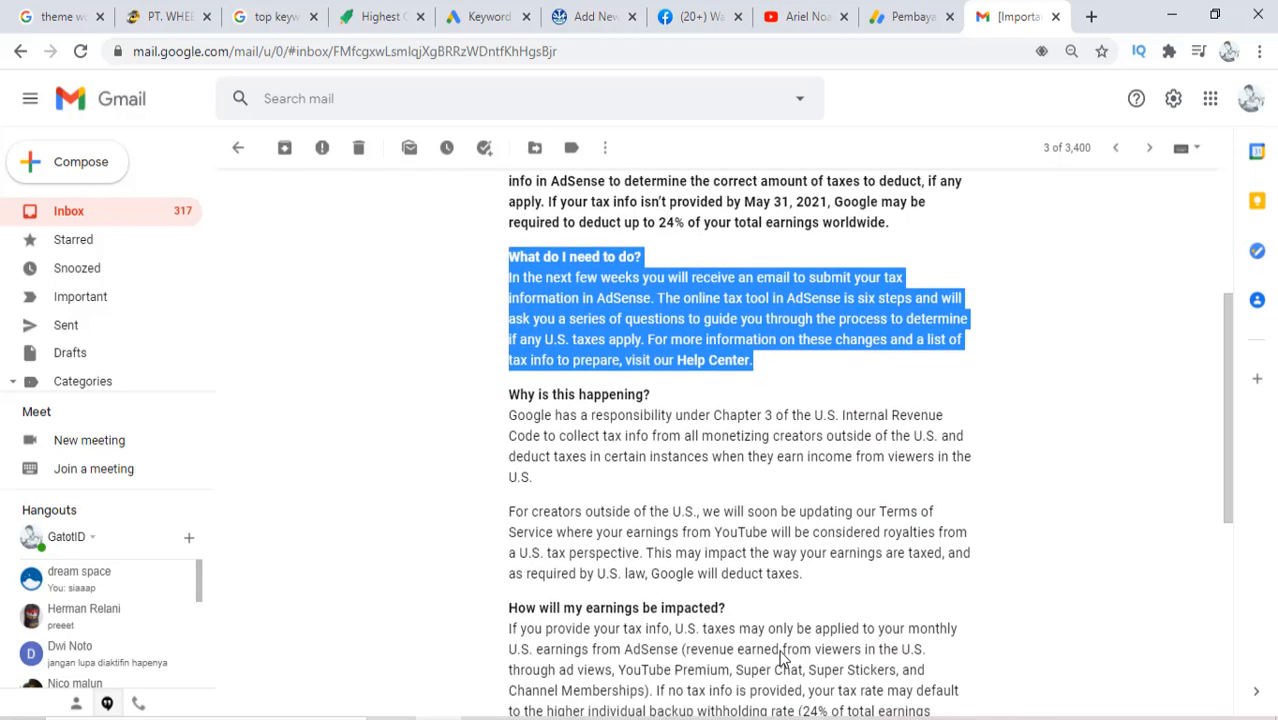
scroll(783, 657, down, 3)
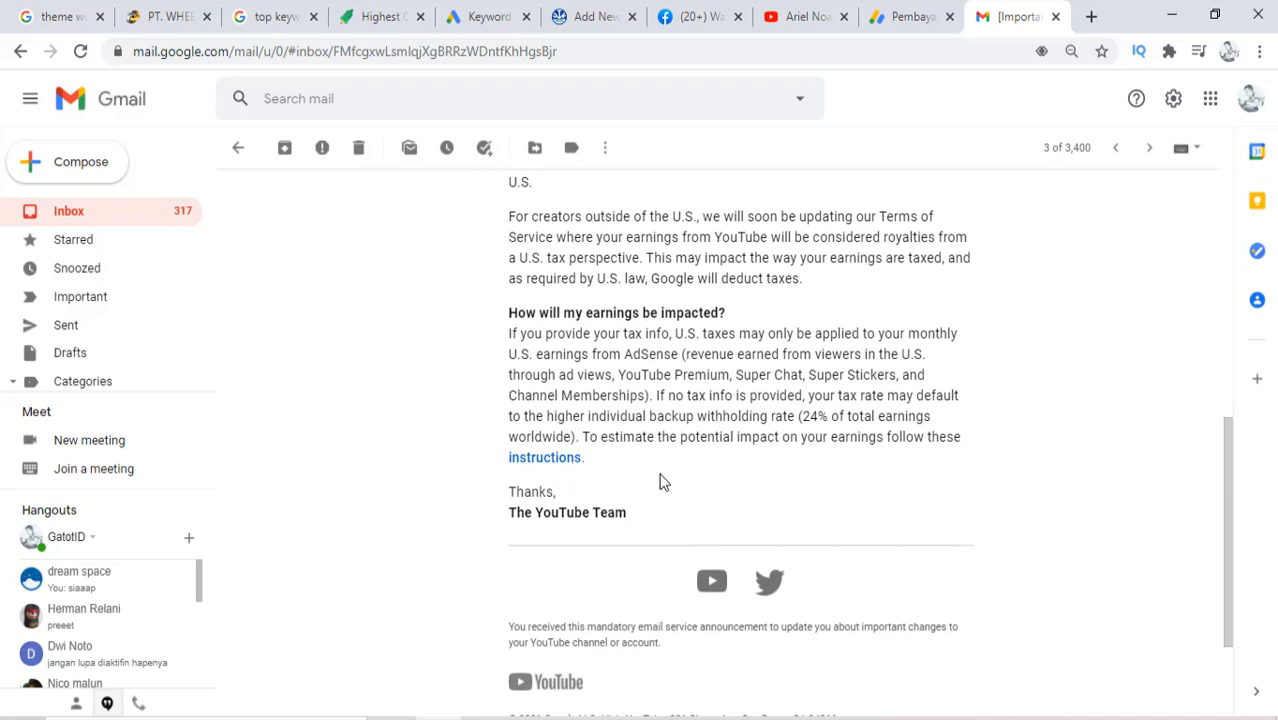
scroll(827, 277, up, 2)
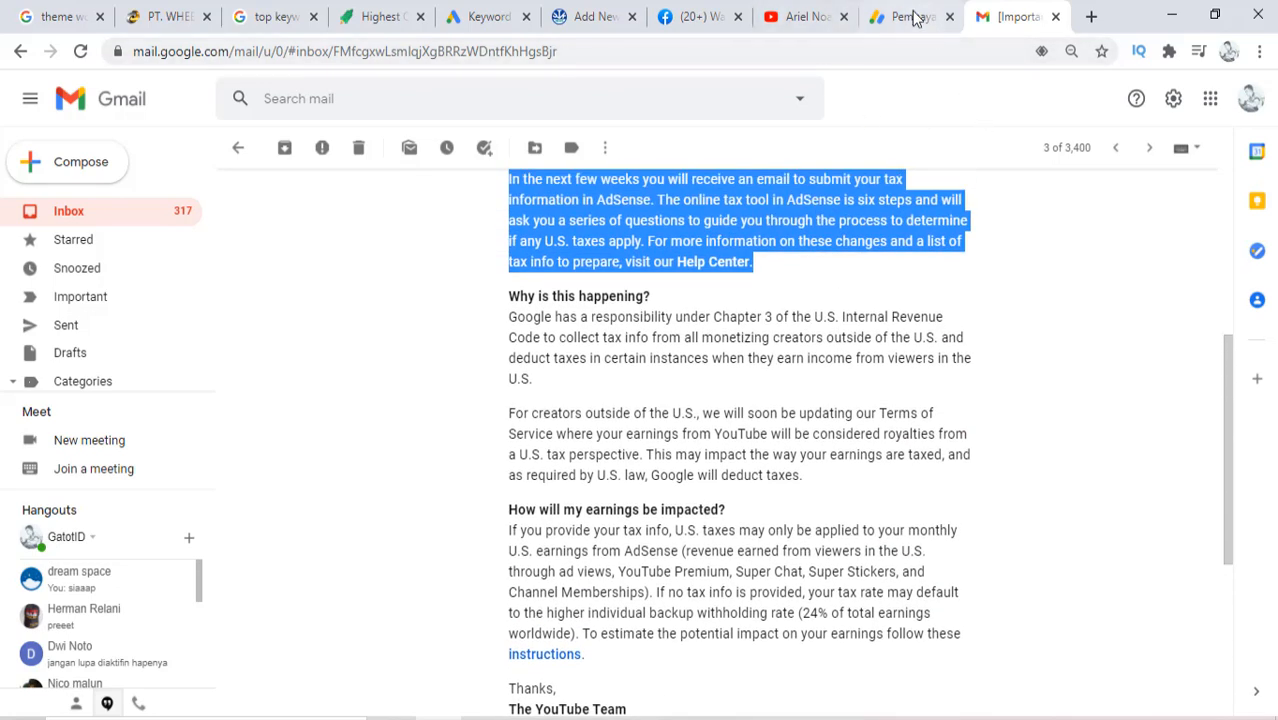
click(913, 18)
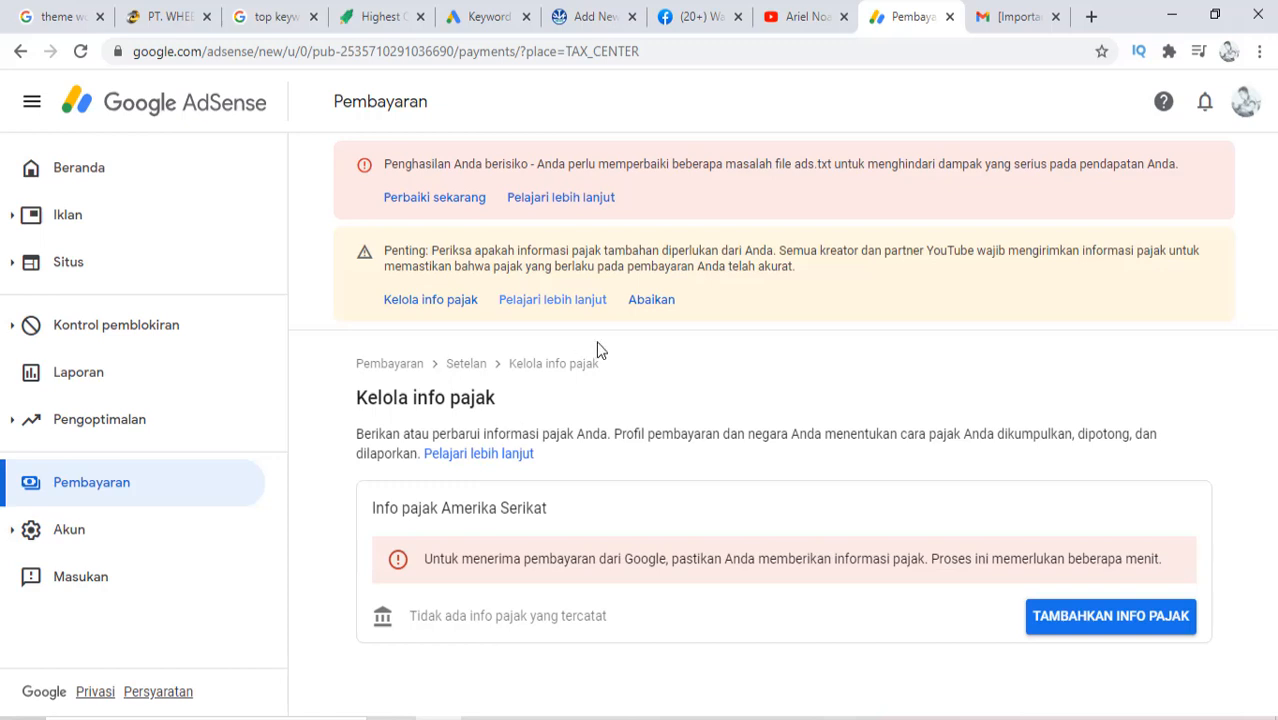
Open Kelola info pajak from the tax banner and choose TAMBAHKAN INFO PAJAK
click(428, 312)
click(1158, 630)
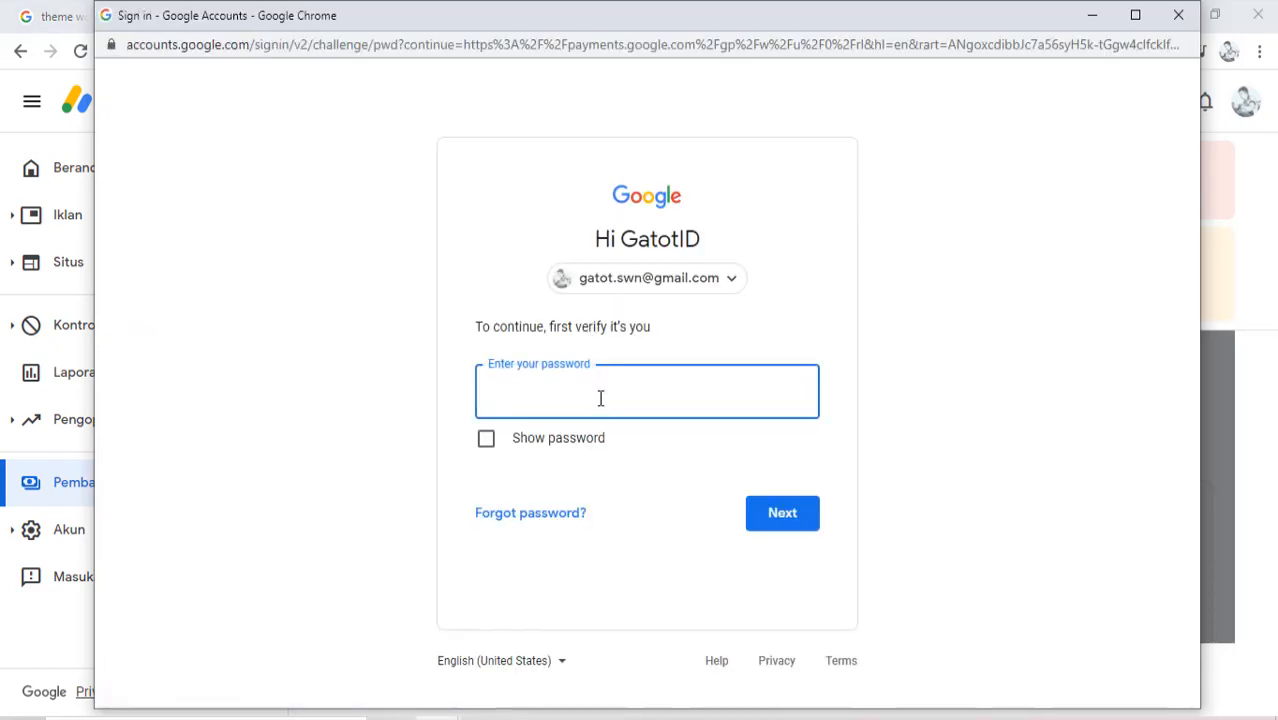
Enter the account password in the Google sign-in popup and submit it for verification
key(Caps_Lock)
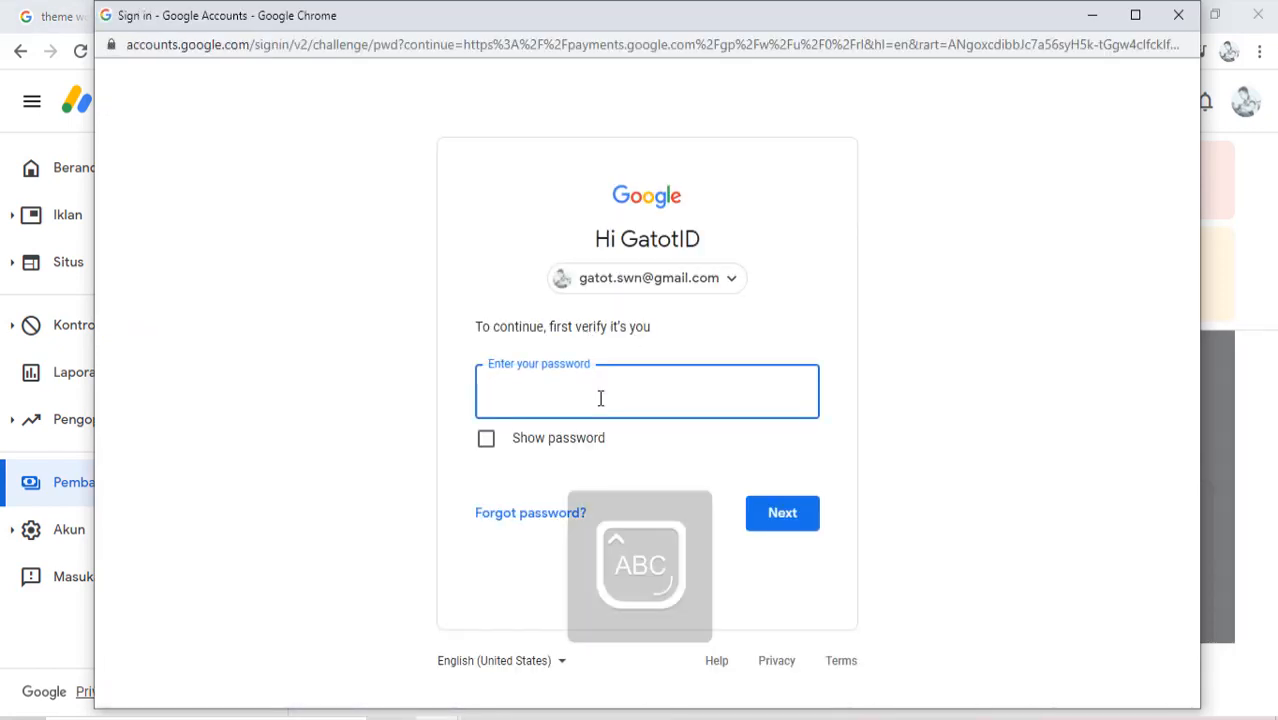
key(Caps_Lock)
text(••••)
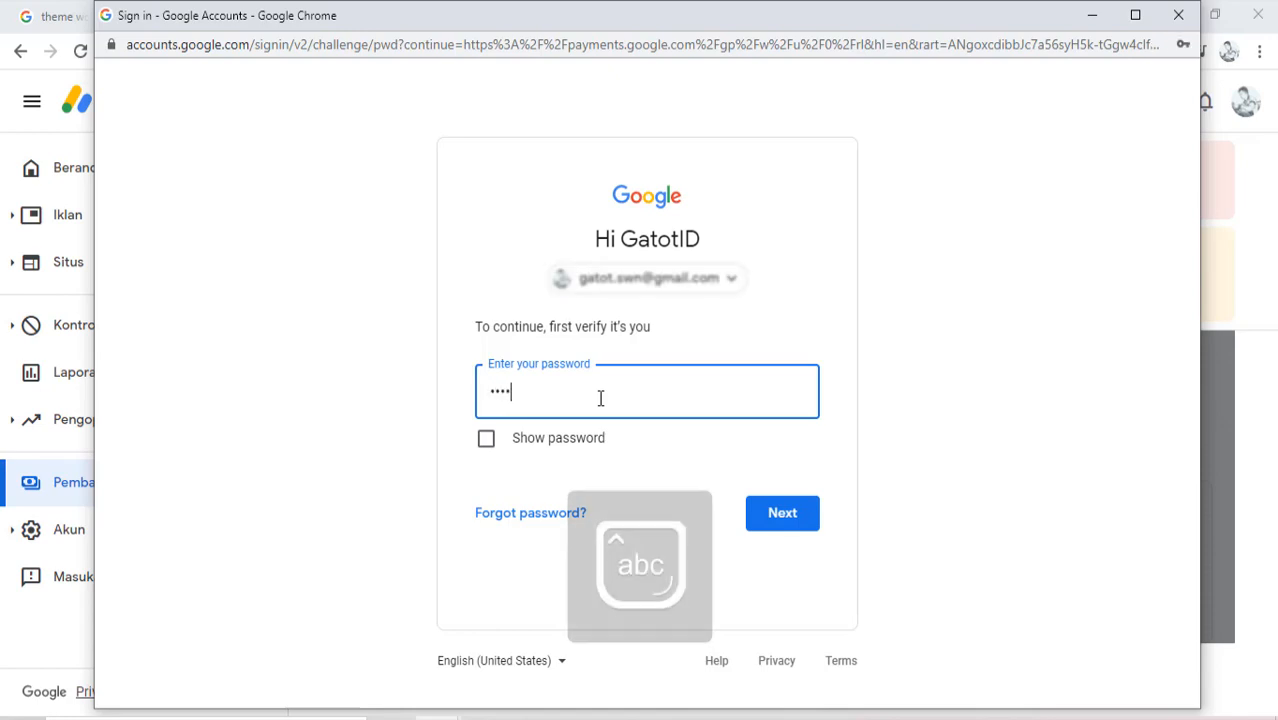
text(••)
key(Caps_Lock)
text(•)
key(Caps_Lock)
text(•••)
click(797, 515)
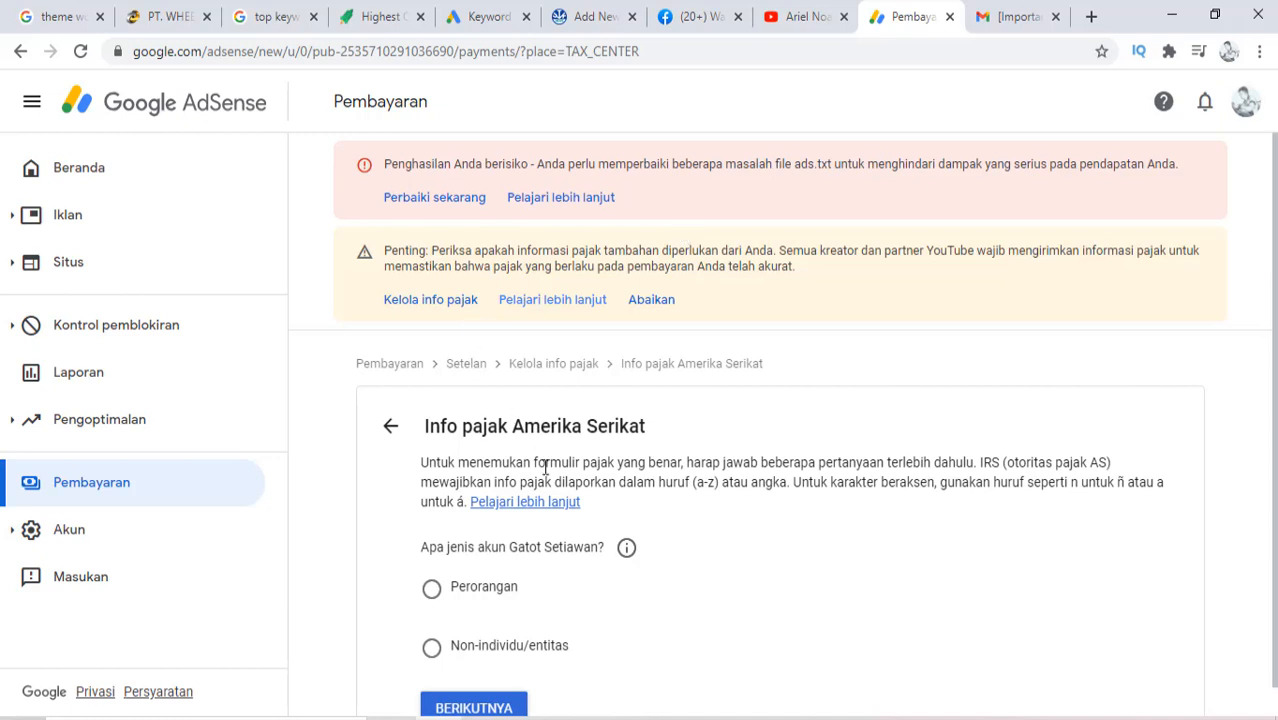
Answer Perorangan as the account type and Tidak to being a U.S. citizen or resident
scroll(545, 467, down, 1)
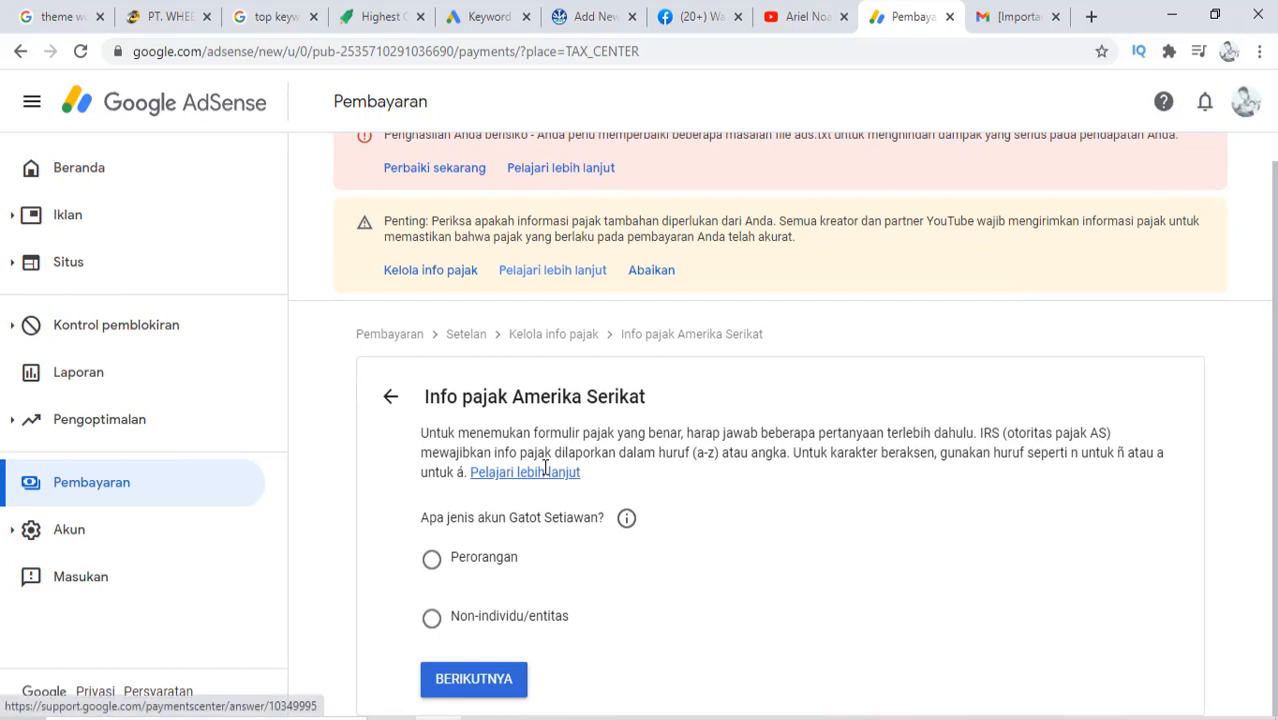
click(432, 559)
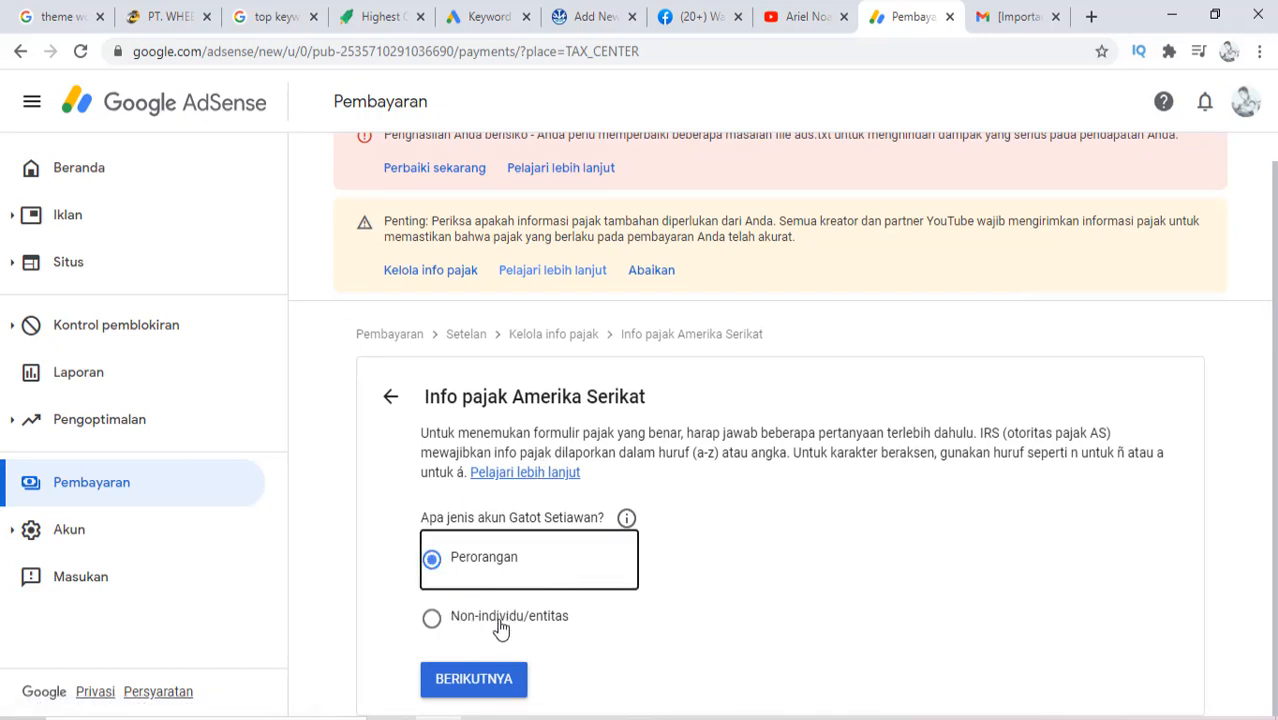
click(497, 688)
scroll(516, 606, down, 2)
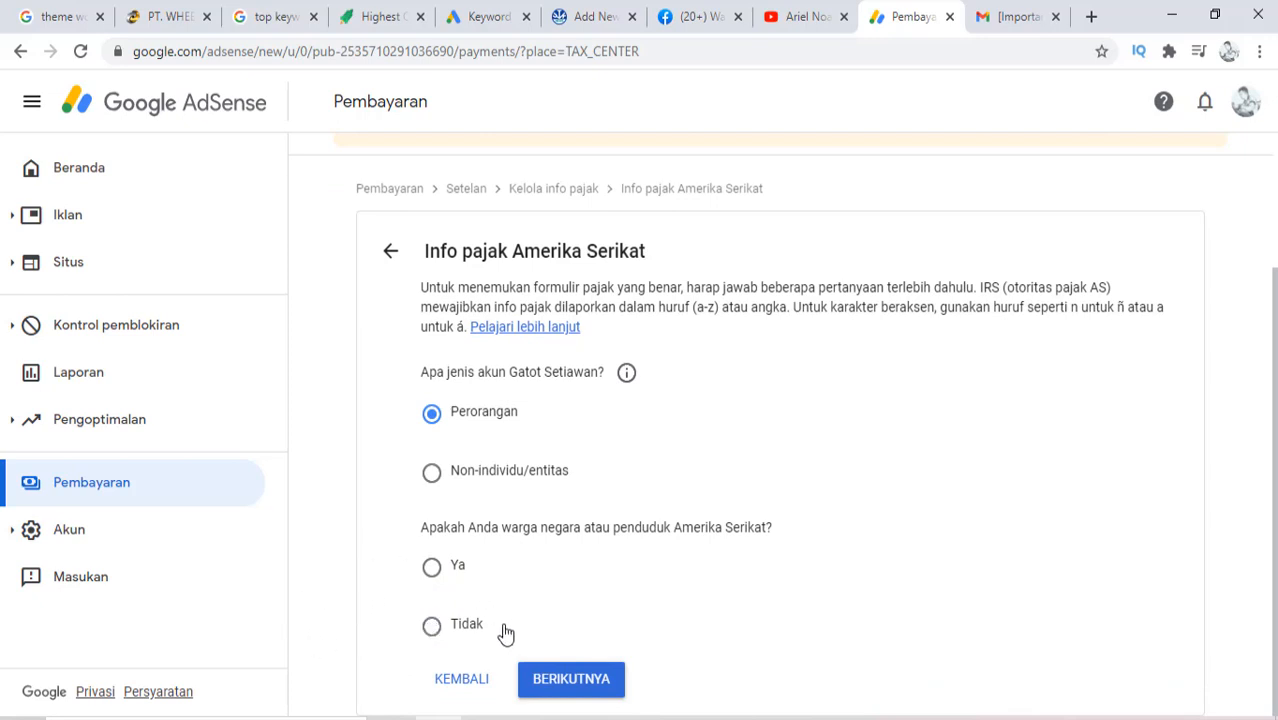
click(433, 630)
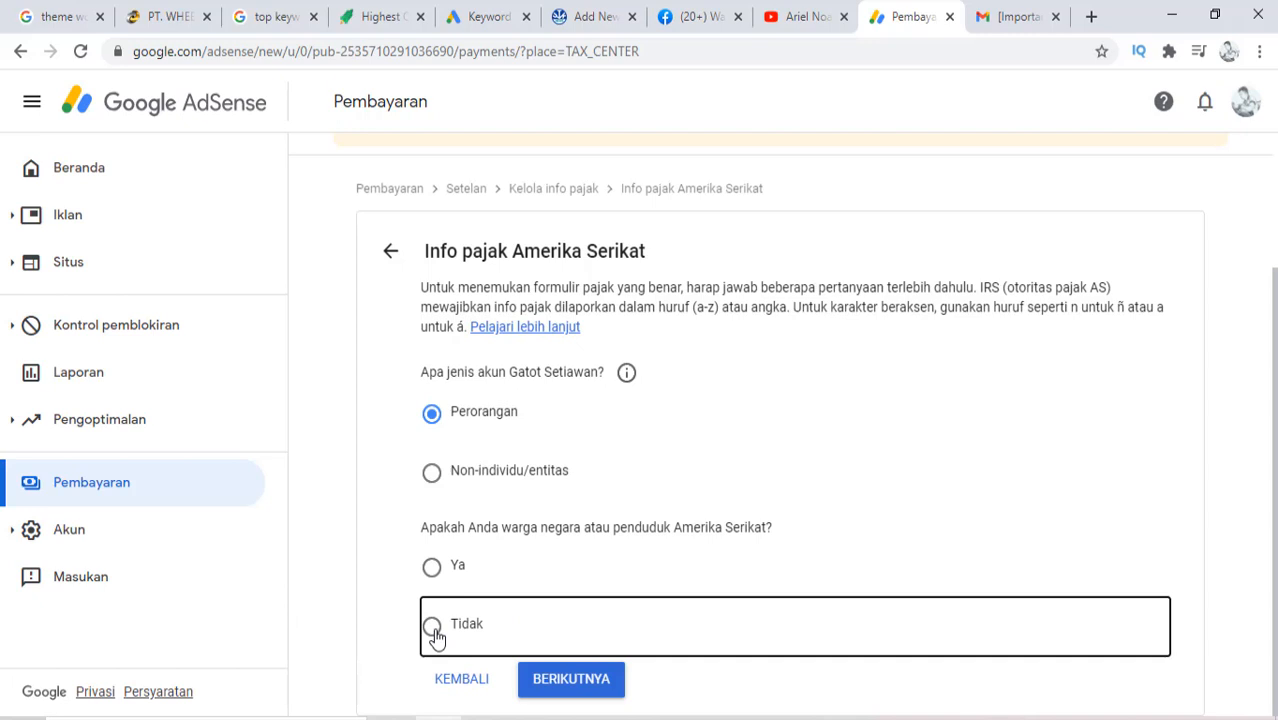
click(571, 680)
Select the W-8BEN option and start the W-8BEN form (MULAI FORMULIR W-8BEN)
scroll(725, 474, down, 2)
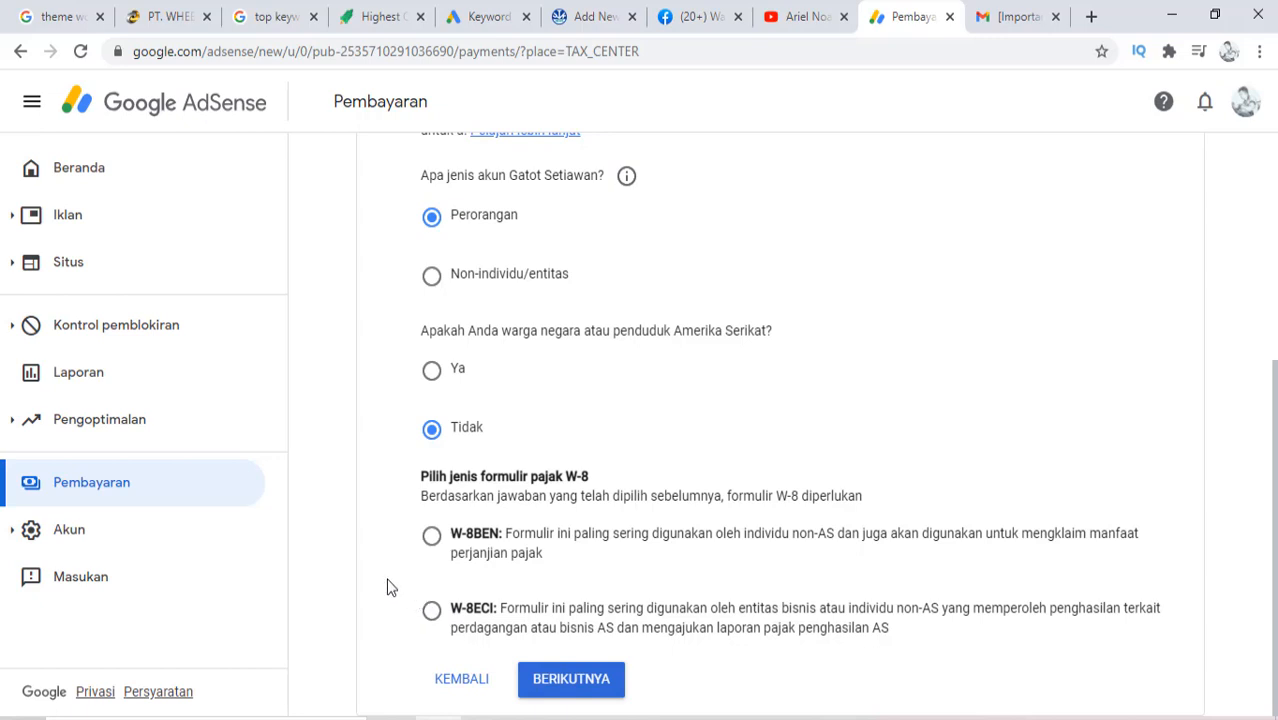
click(431, 540)
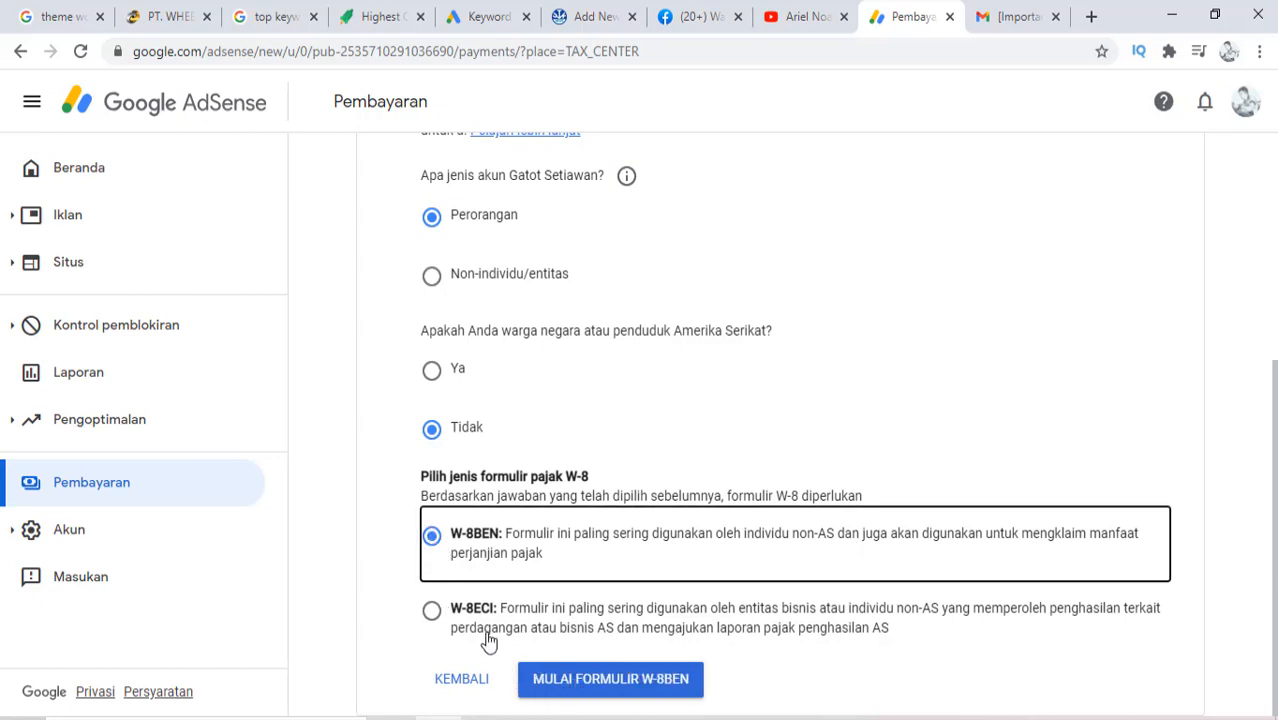
click(600, 686)
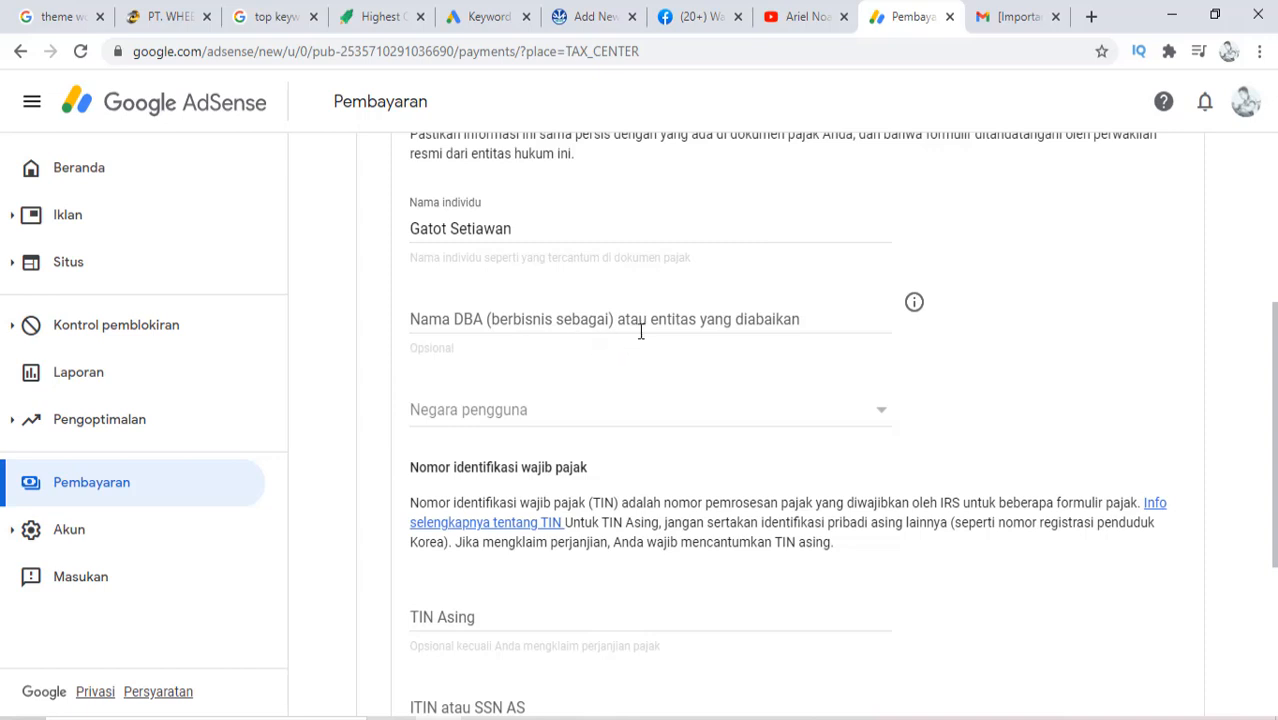
Leave the DBA name blank and choose Indonesia as the country of citizenship
click(499, 323)
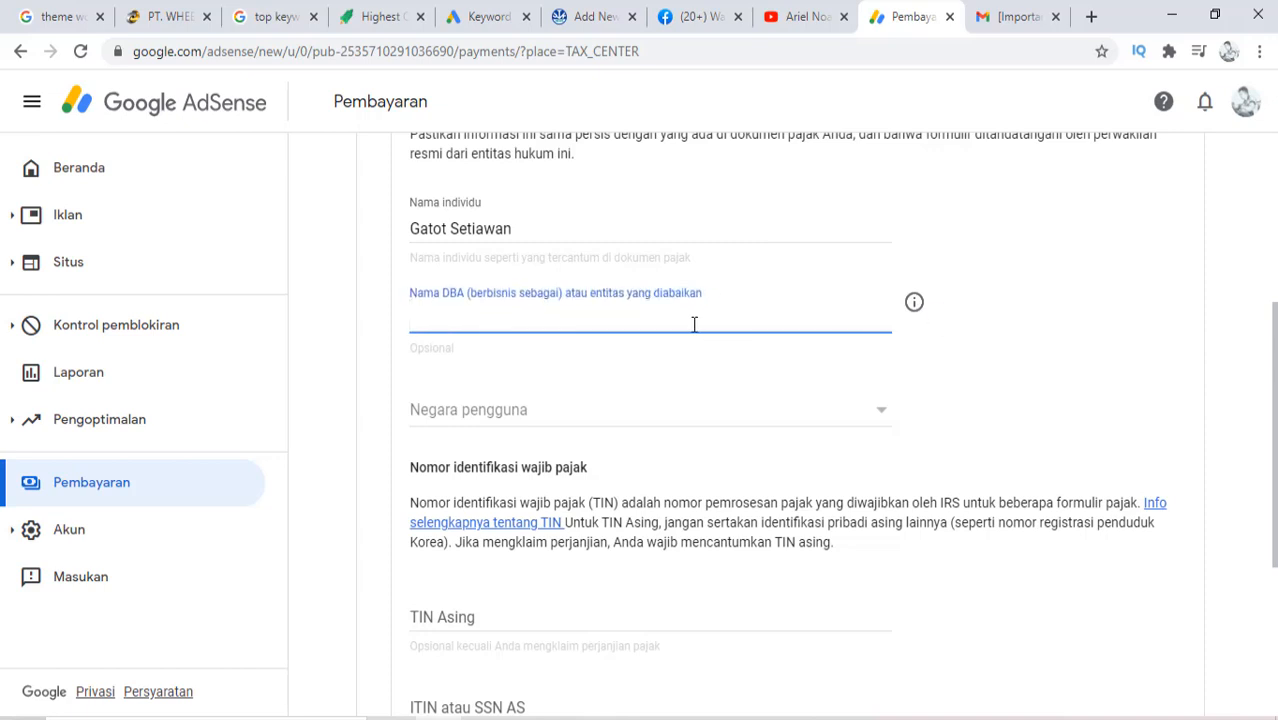
click(627, 420)
scroll(508, 365, down, 5)
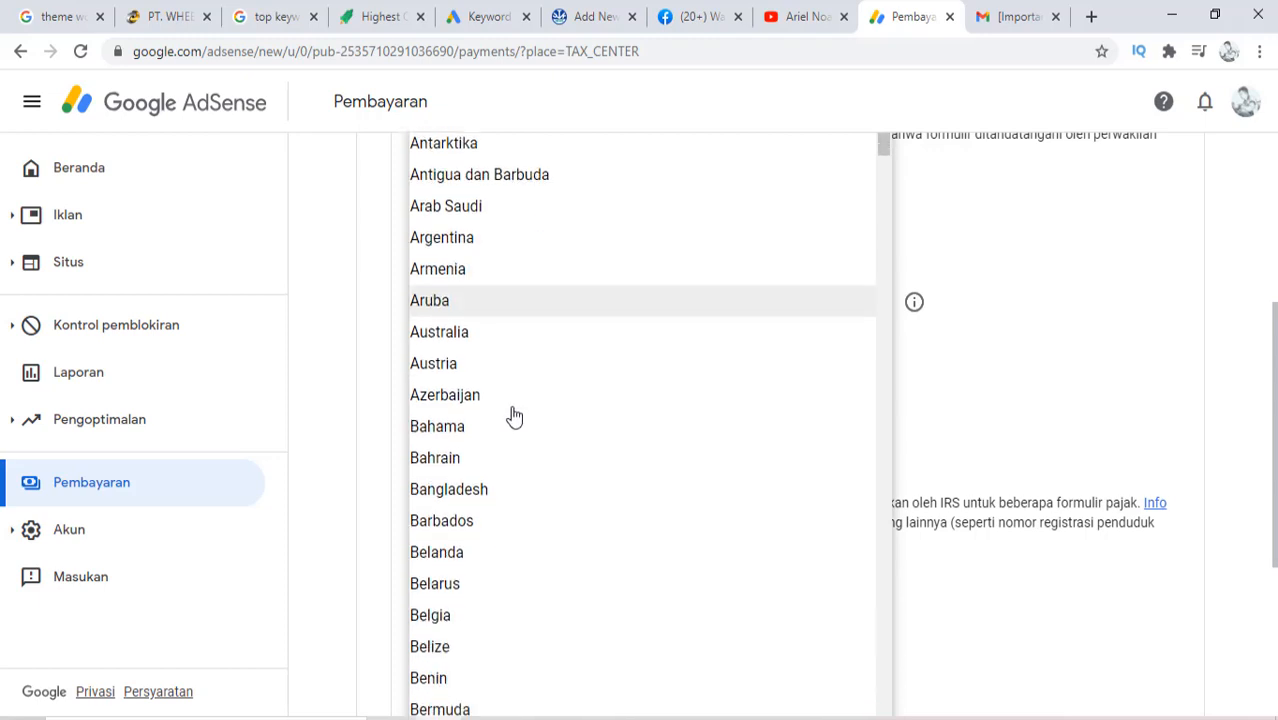
scroll(507, 460, down, 11)
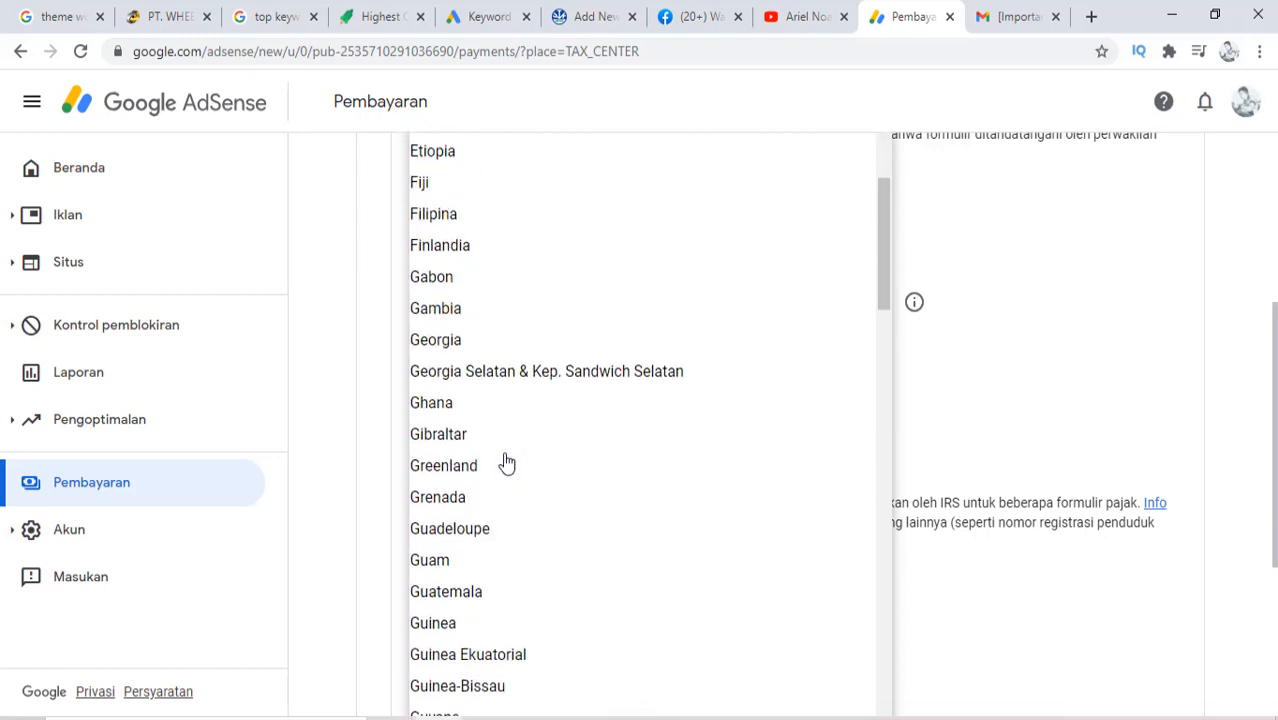
scroll(505, 462, down, 3)
click(480, 478)
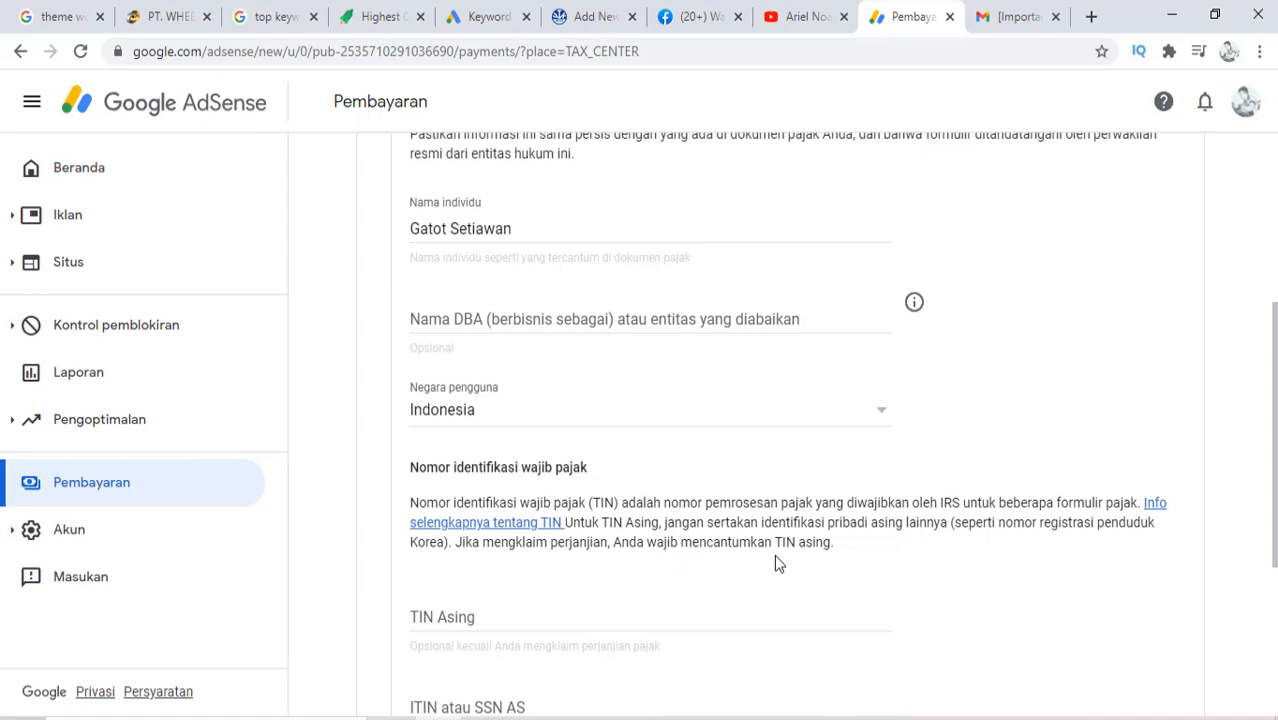
Leave the foreign TIN and U.S. ITIN or SSN fields empty
scroll(593, 608, down, 2)
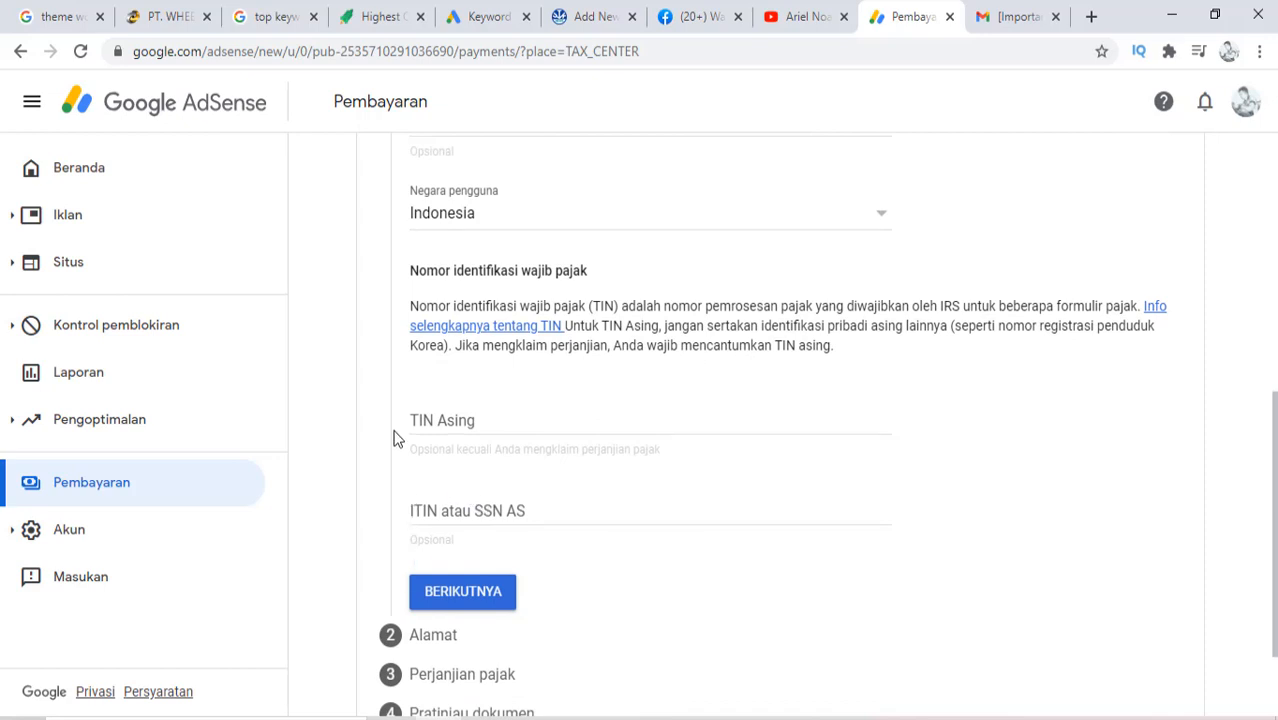
click(434, 425)
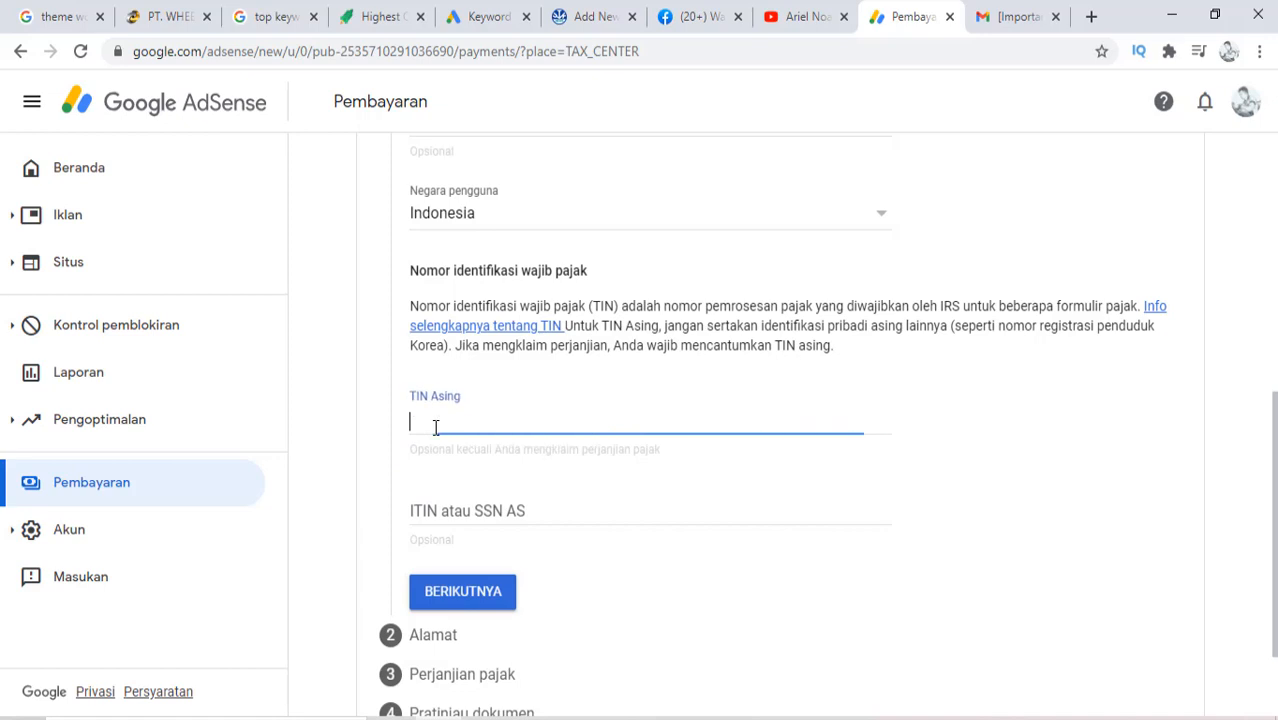
click(460, 512)
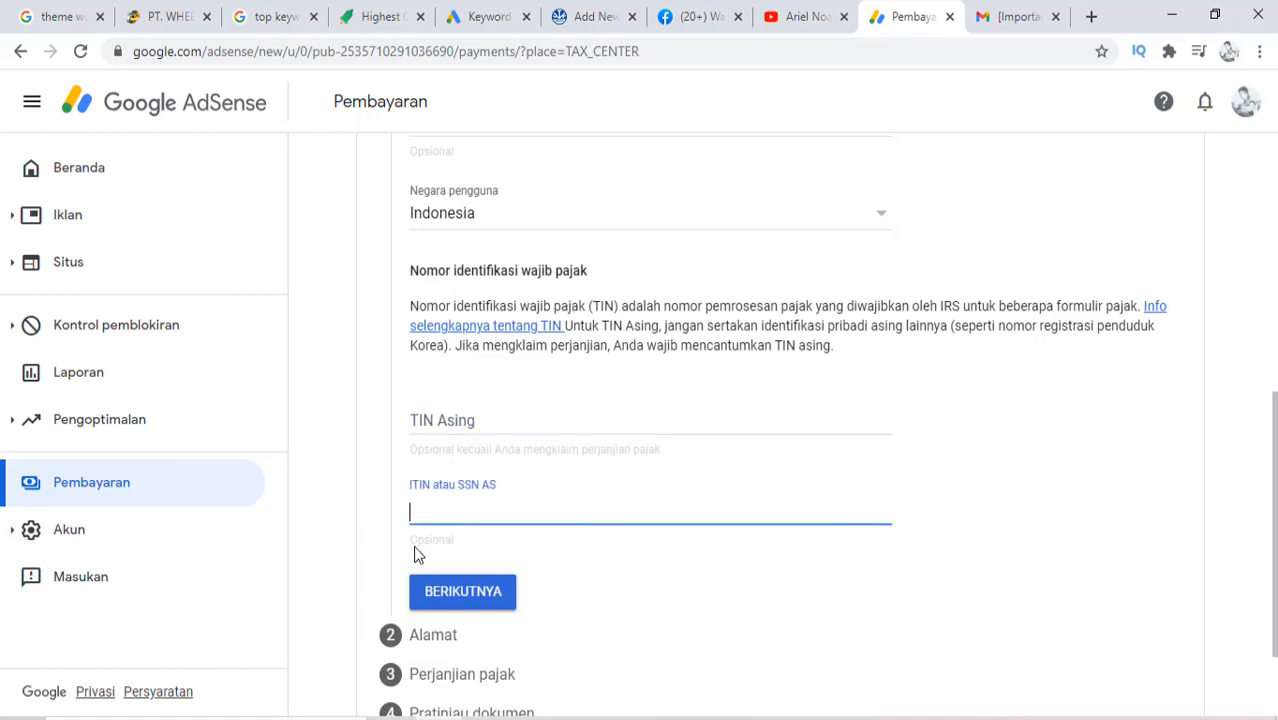
scroll(404, 588, down, 1)
scroll(403, 588, down, 1)
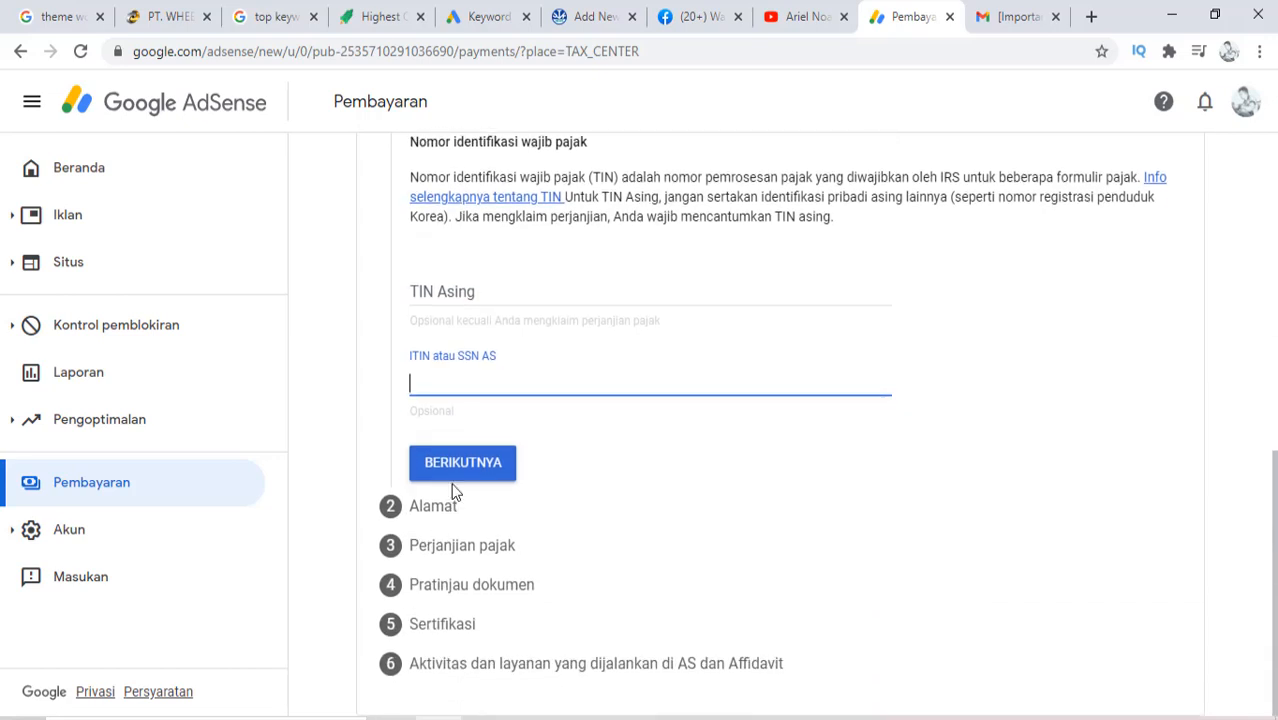
scroll(713, 481, up, 1)
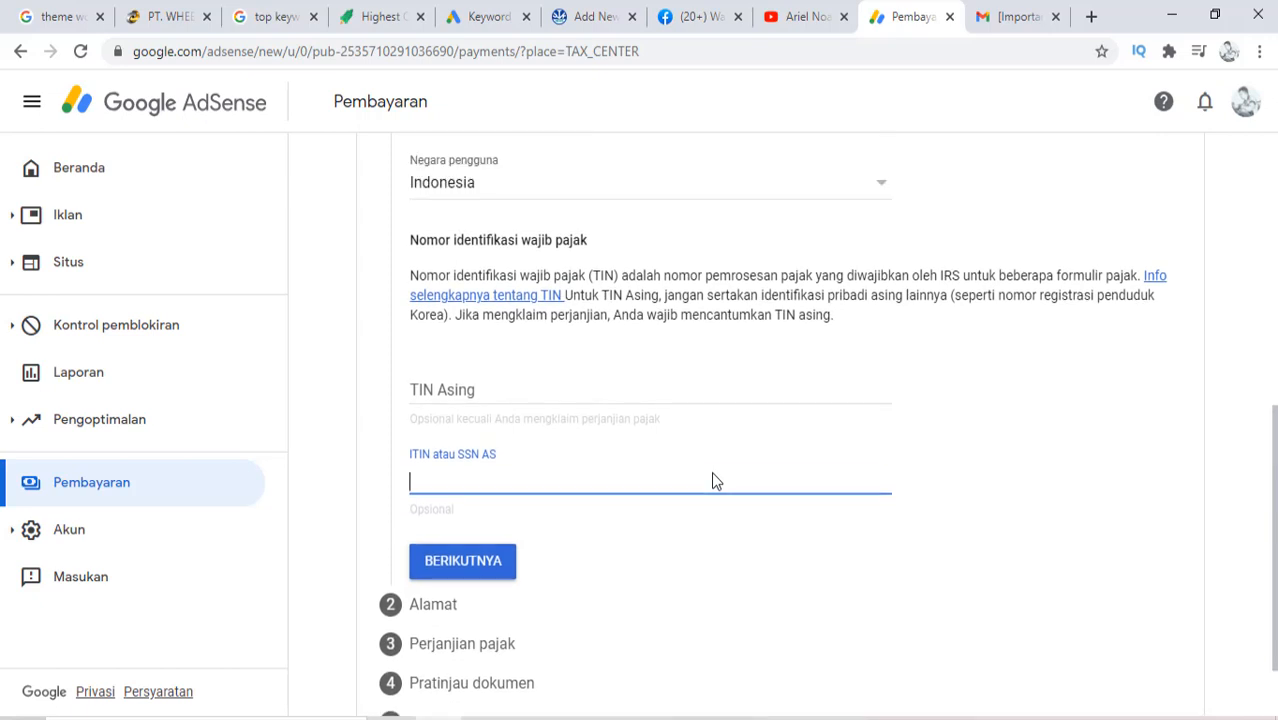
click(481, 578)
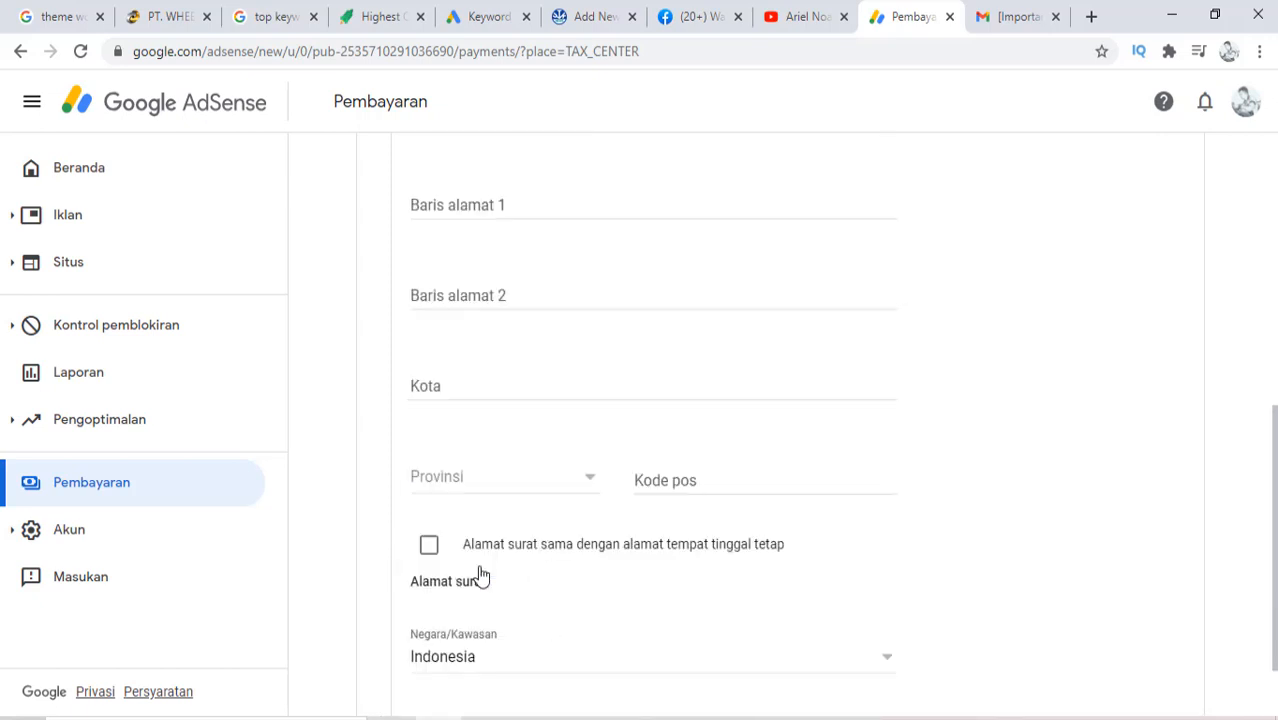
scroll(596, 495, up, 2)
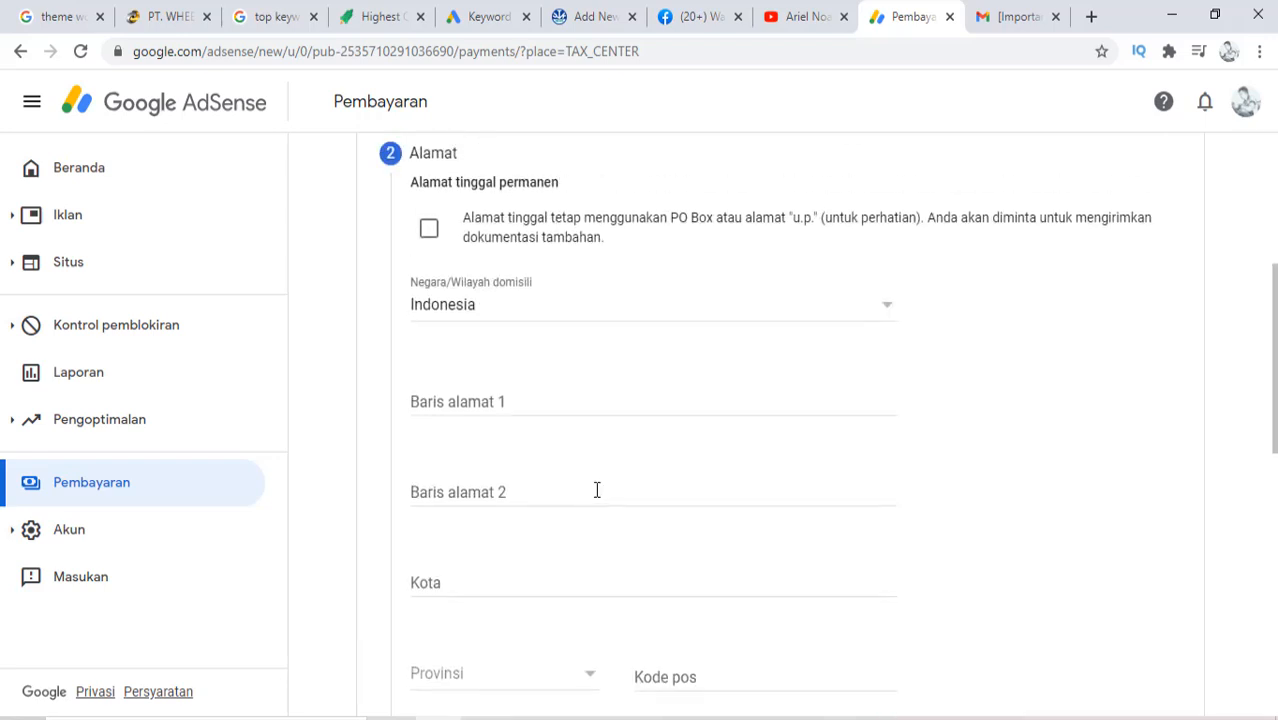
click(472, 402)
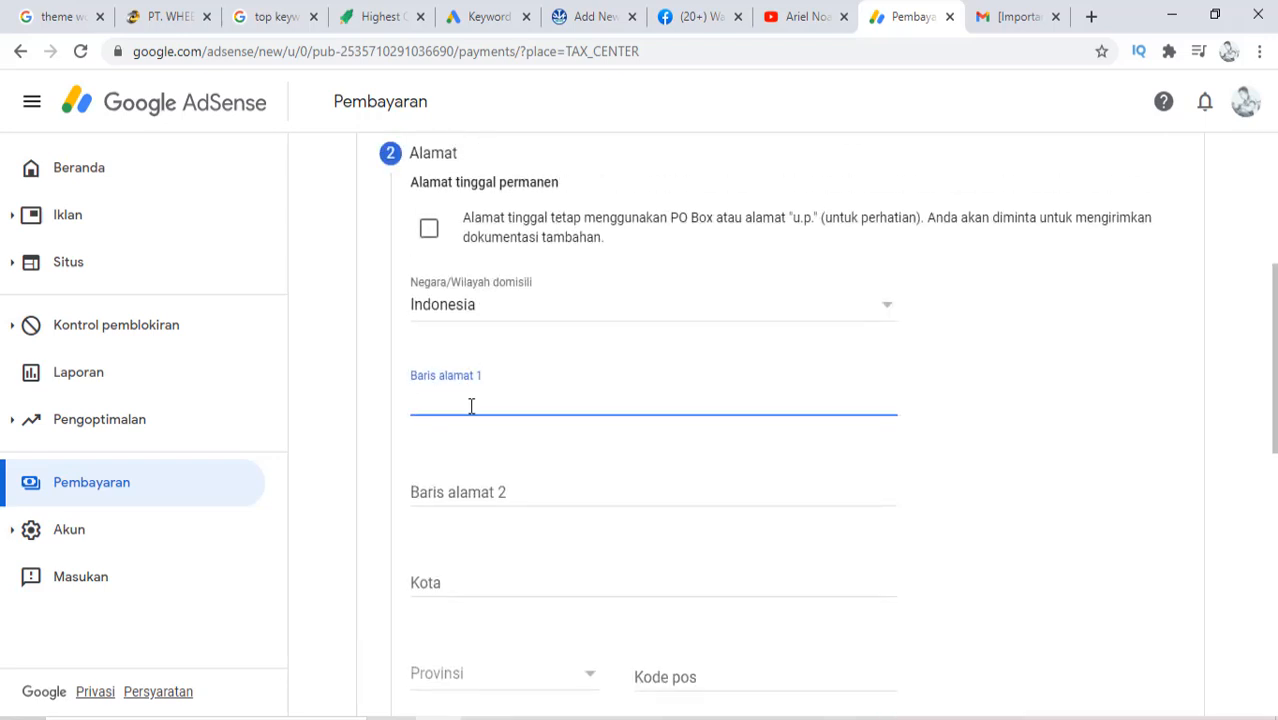
key(Caps_Lock)
key(Caps_Lock)
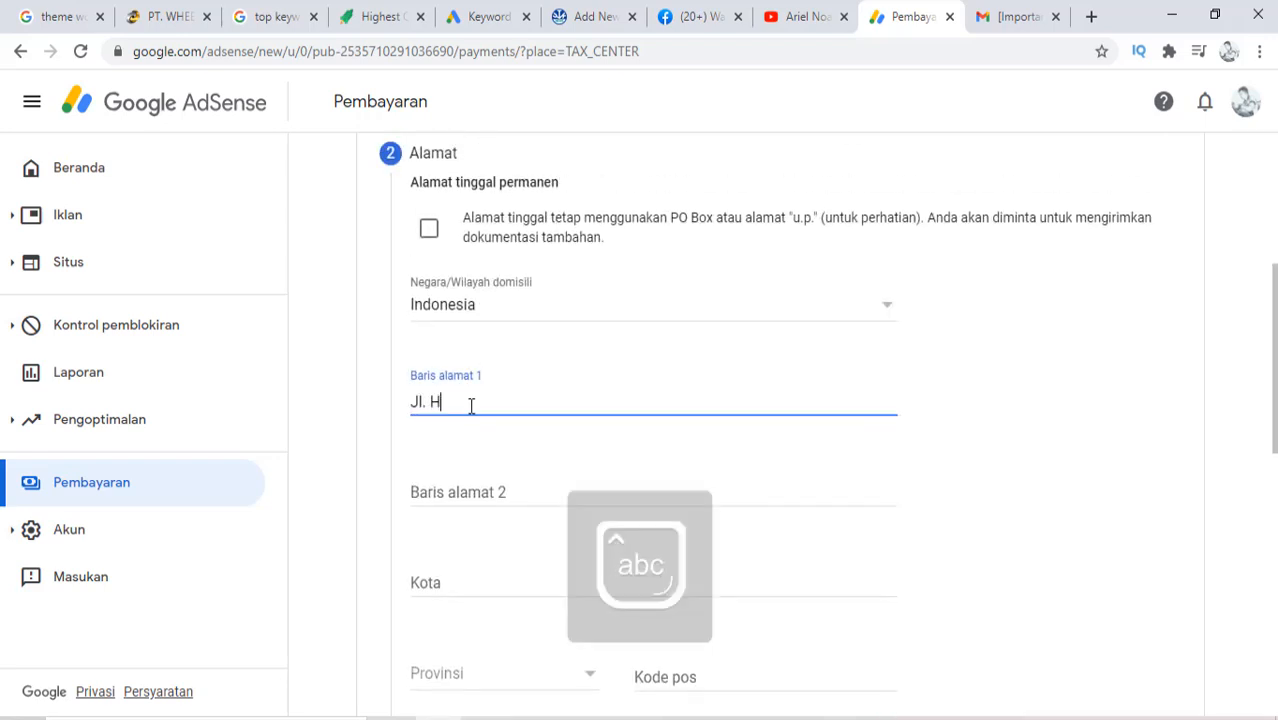
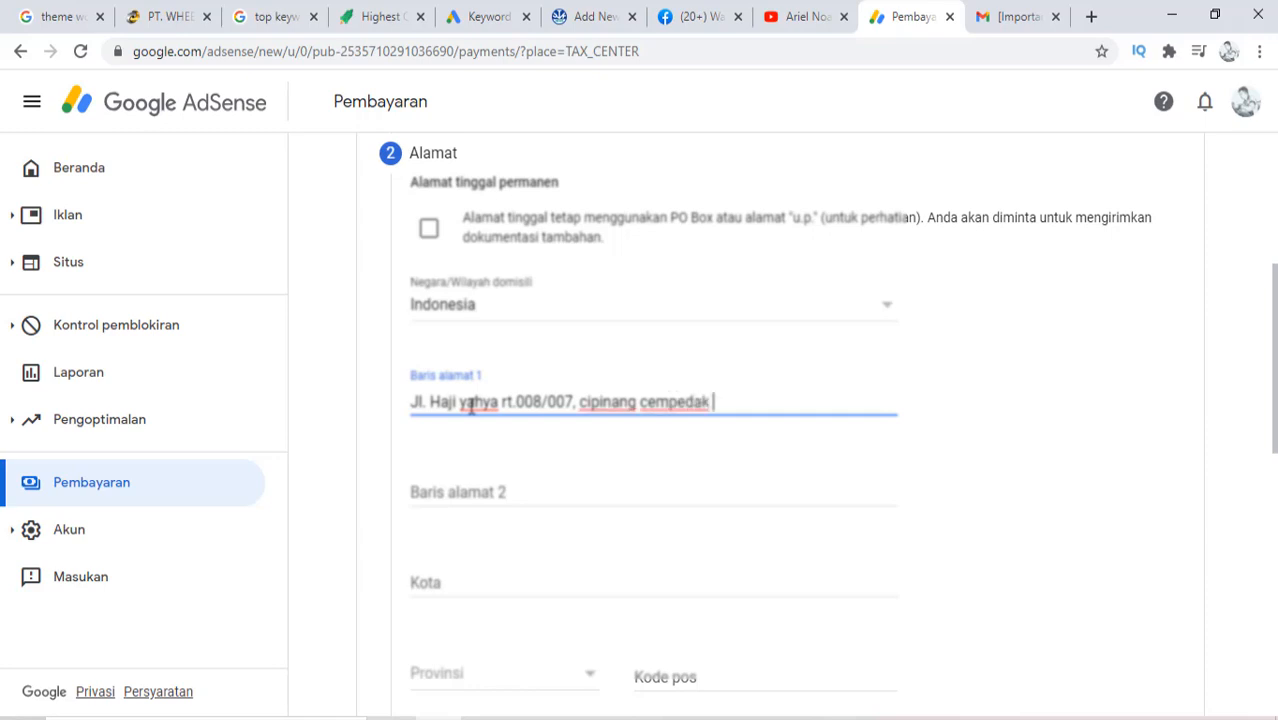
key(Caps_Lock)
key(Caps_Lock)
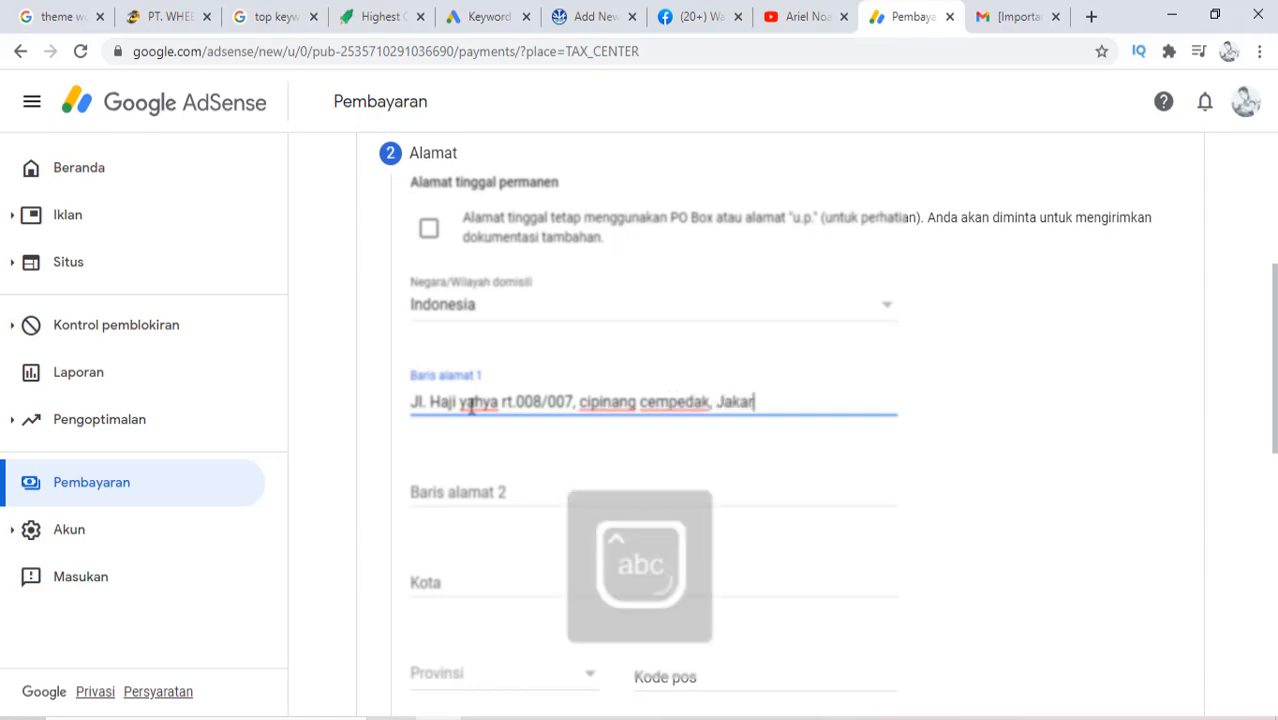
key(Caps_Lock)
key(Caps_Lock)
Enter 'Jakarta Timur' as the city
click(430, 582)
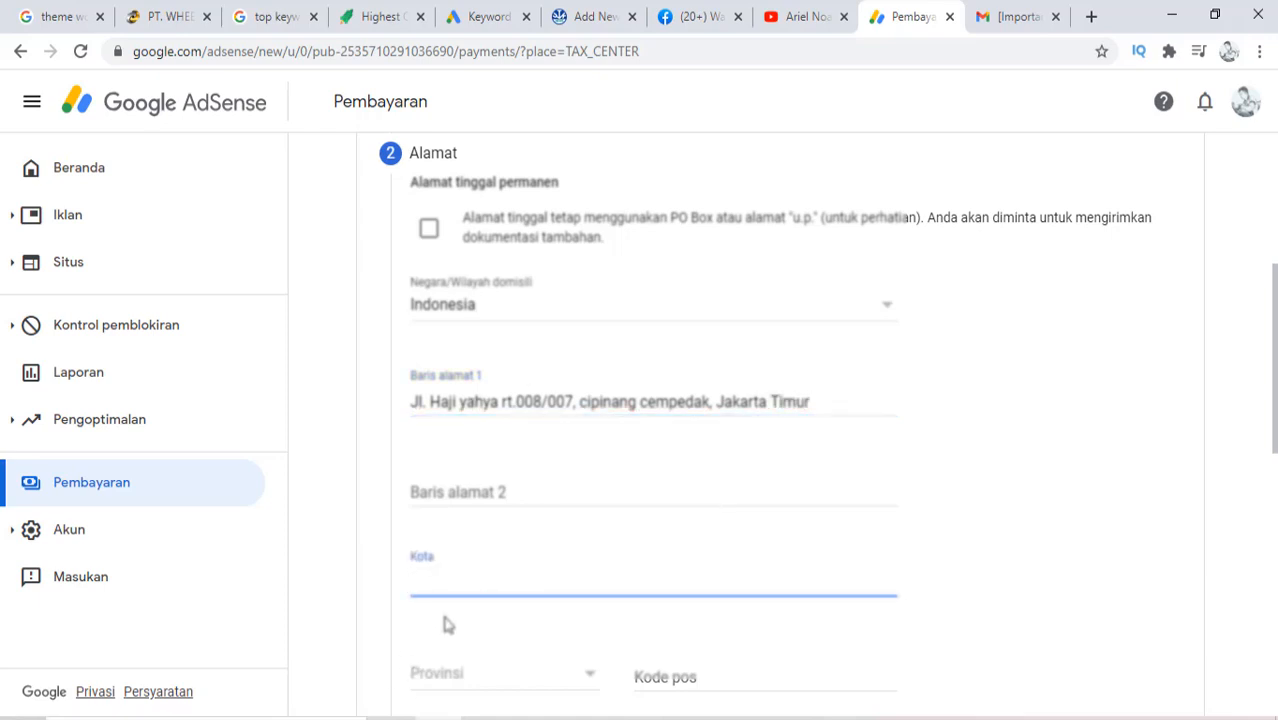
key(Caps_Lock)
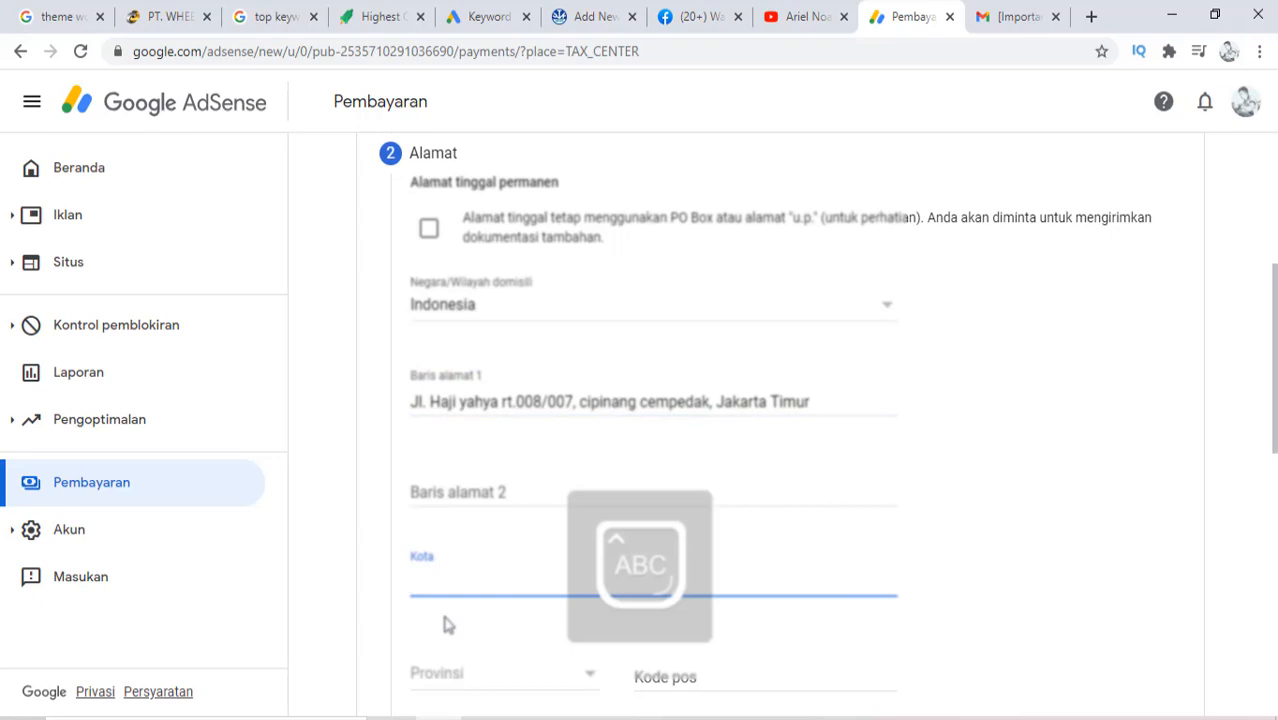
text(J)
key(BackSpace)
text(J)
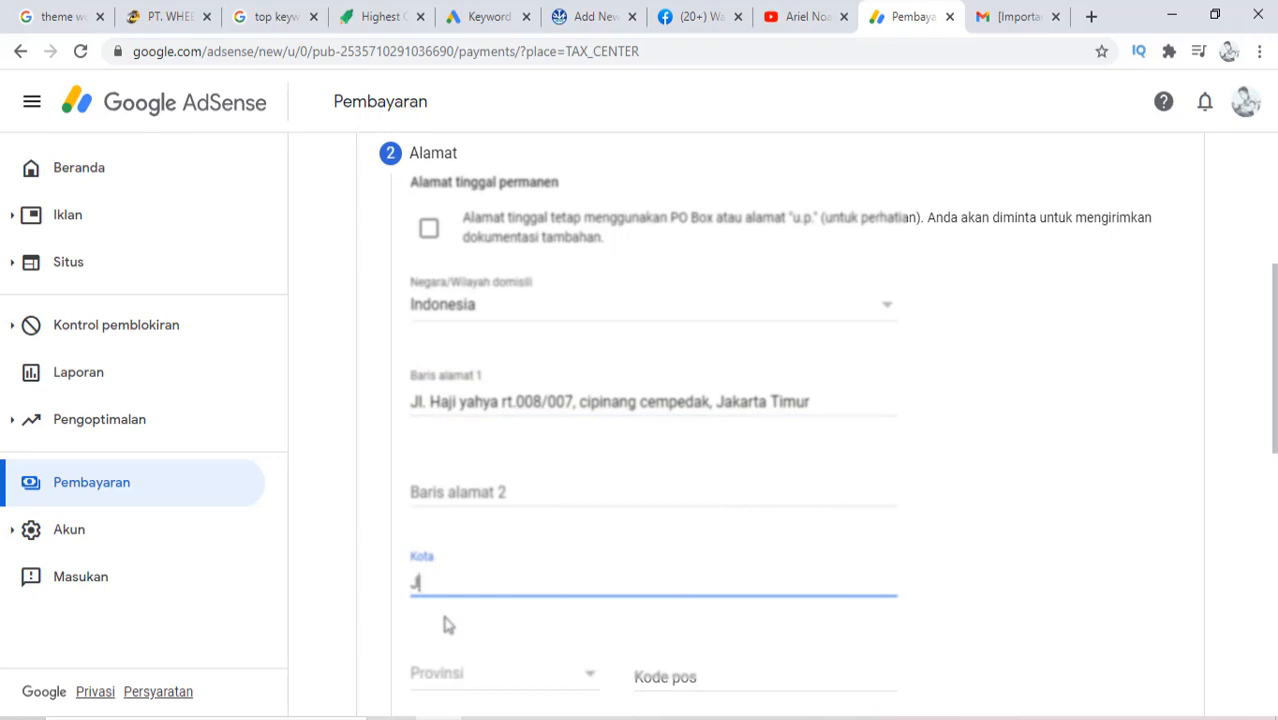
key(Caps_Lock)
text(akar)
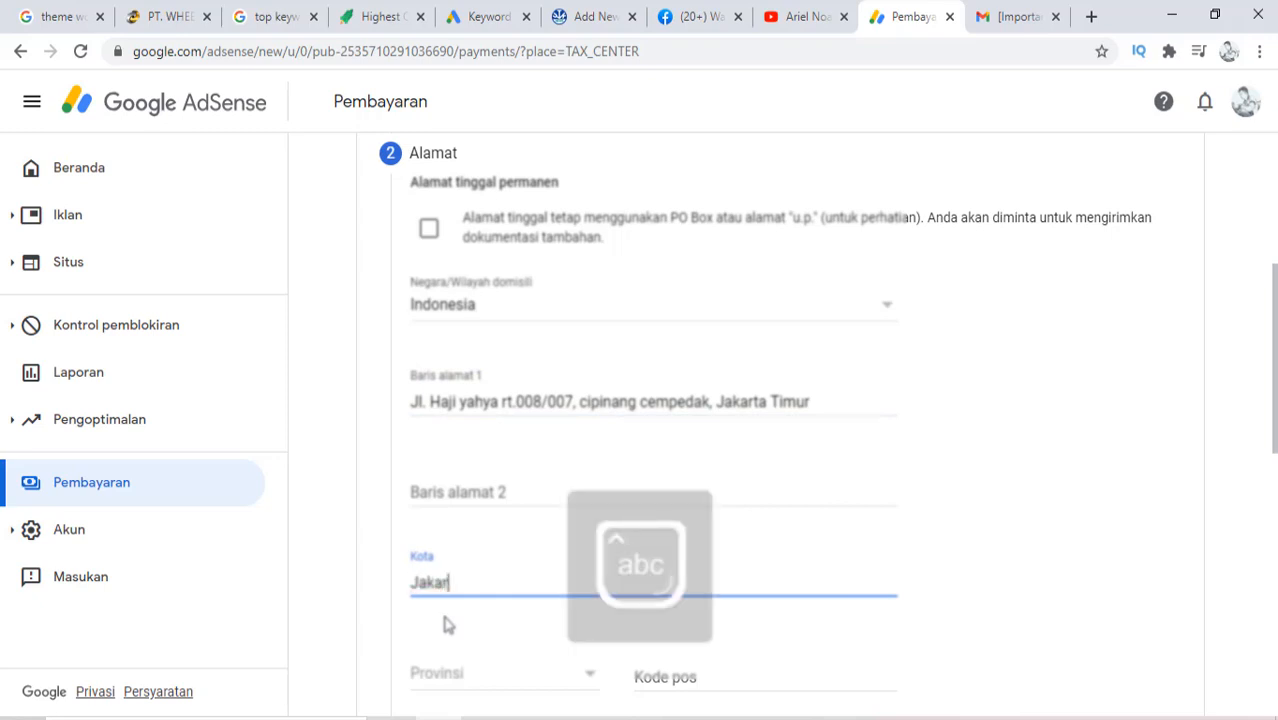
text(ta)
key(Caps_Lock)
text(T)
key(Caps_Lock)
text(imur)
Pick DKI Jakarta as the province and accept the suggested postal code starting with 13
click(468, 678)
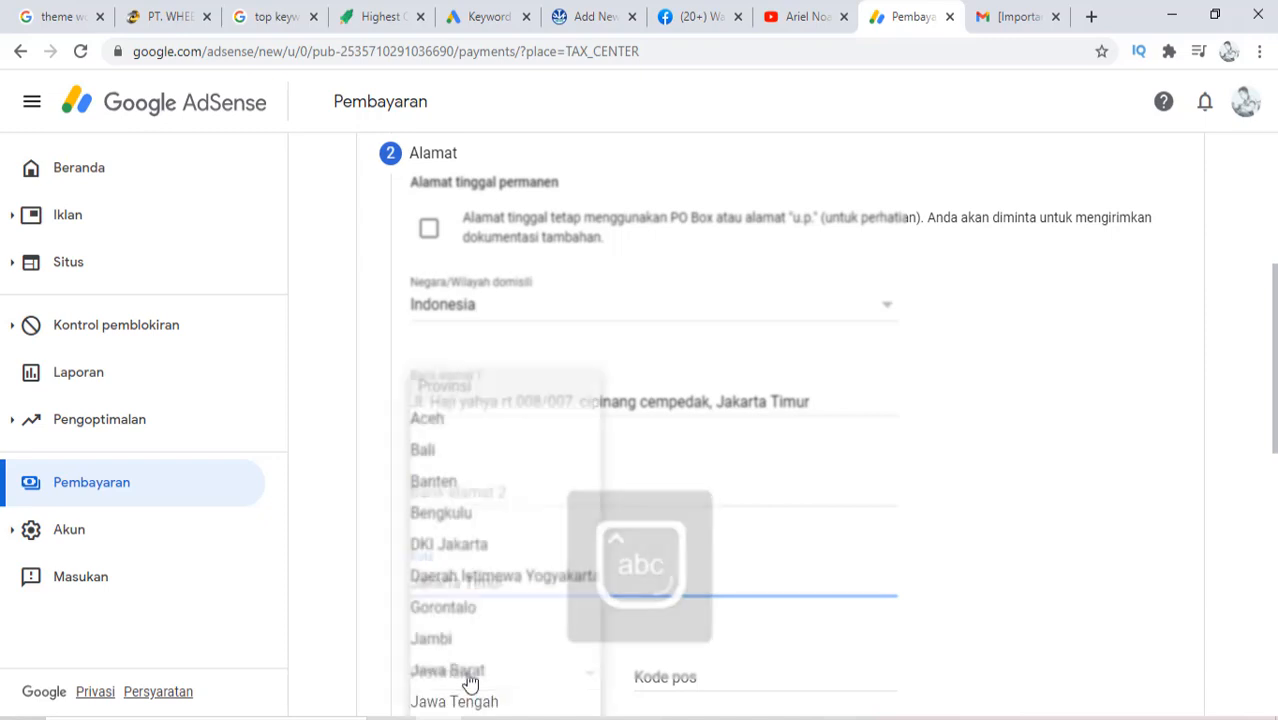
click(471, 546)
click(692, 676)
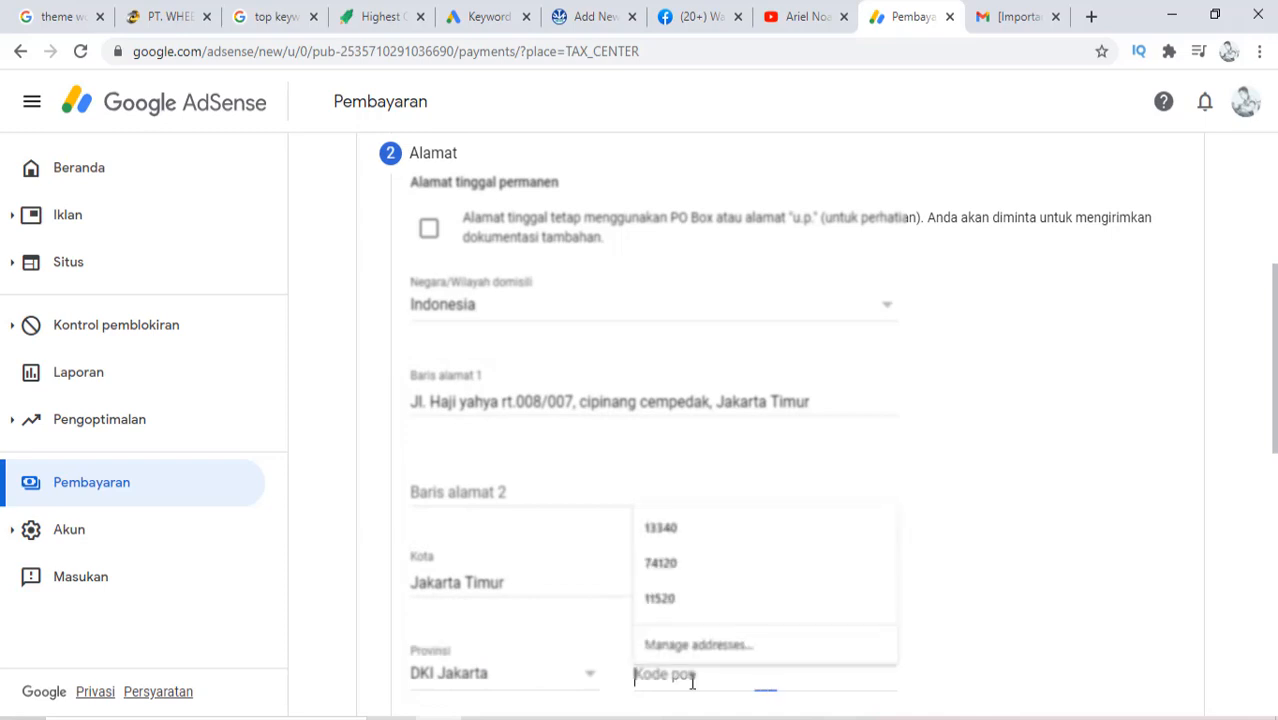
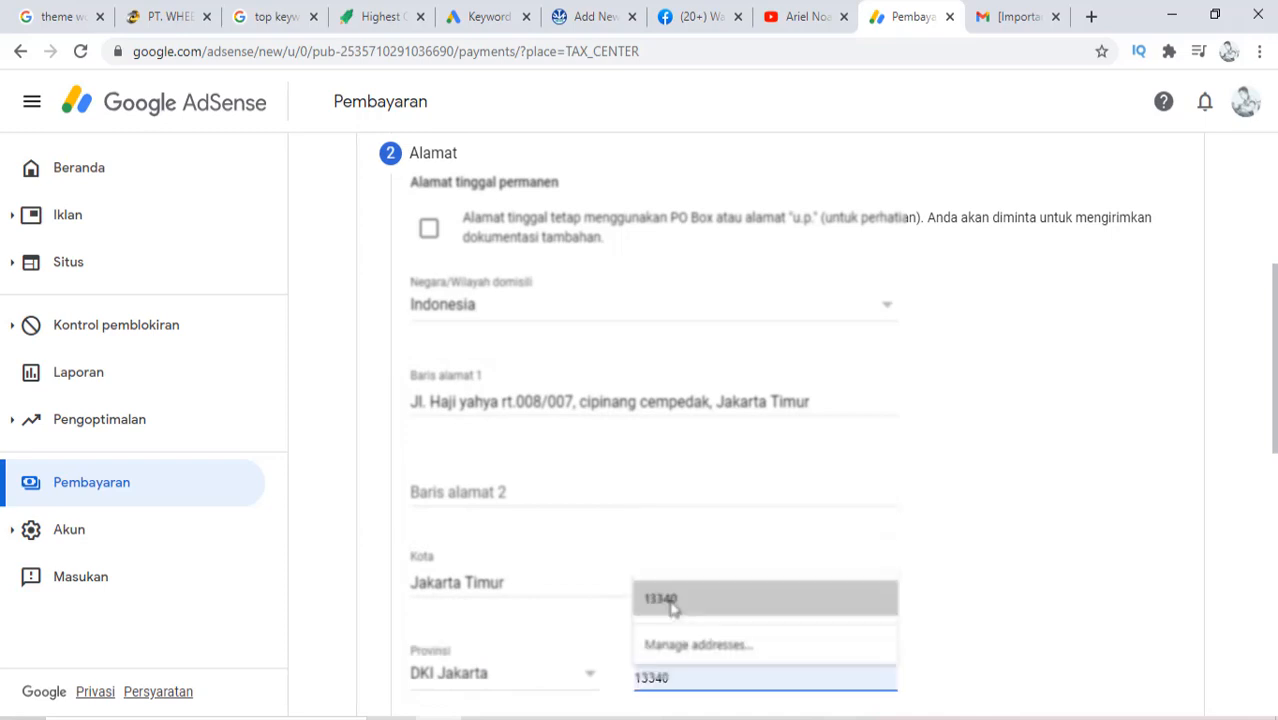
click(670, 603)
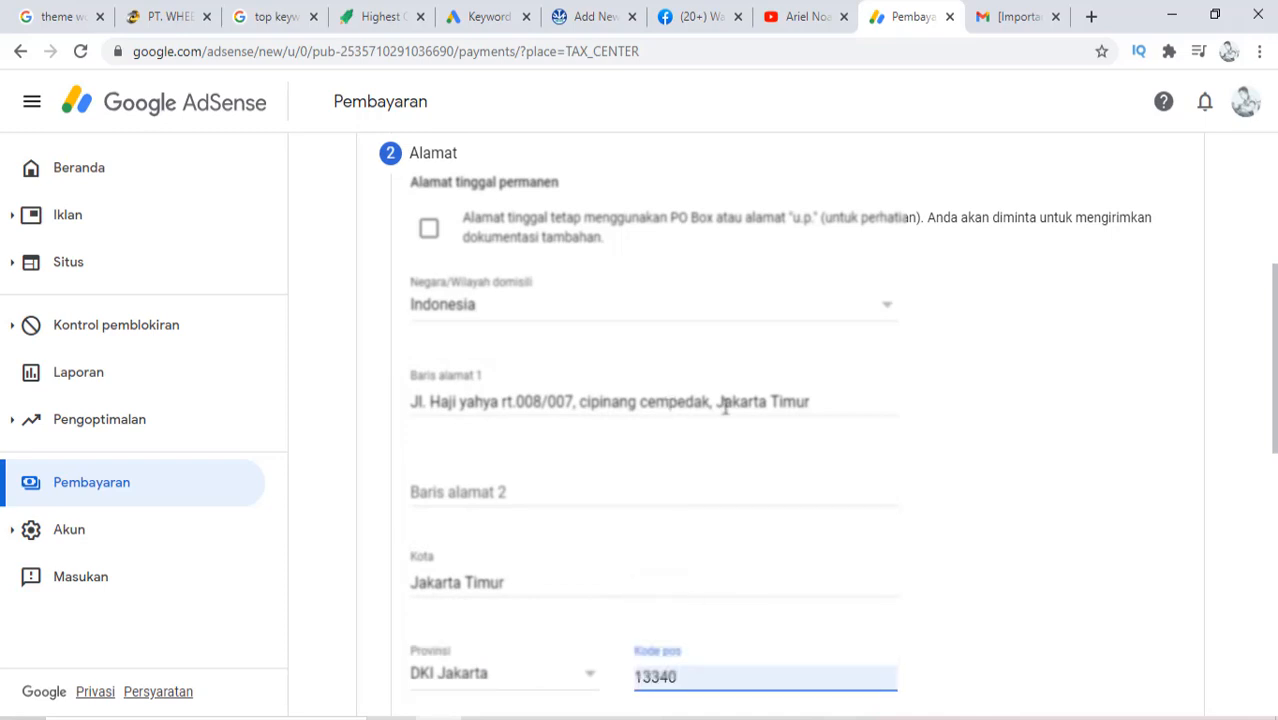
drag(717, 402, 840, 405)
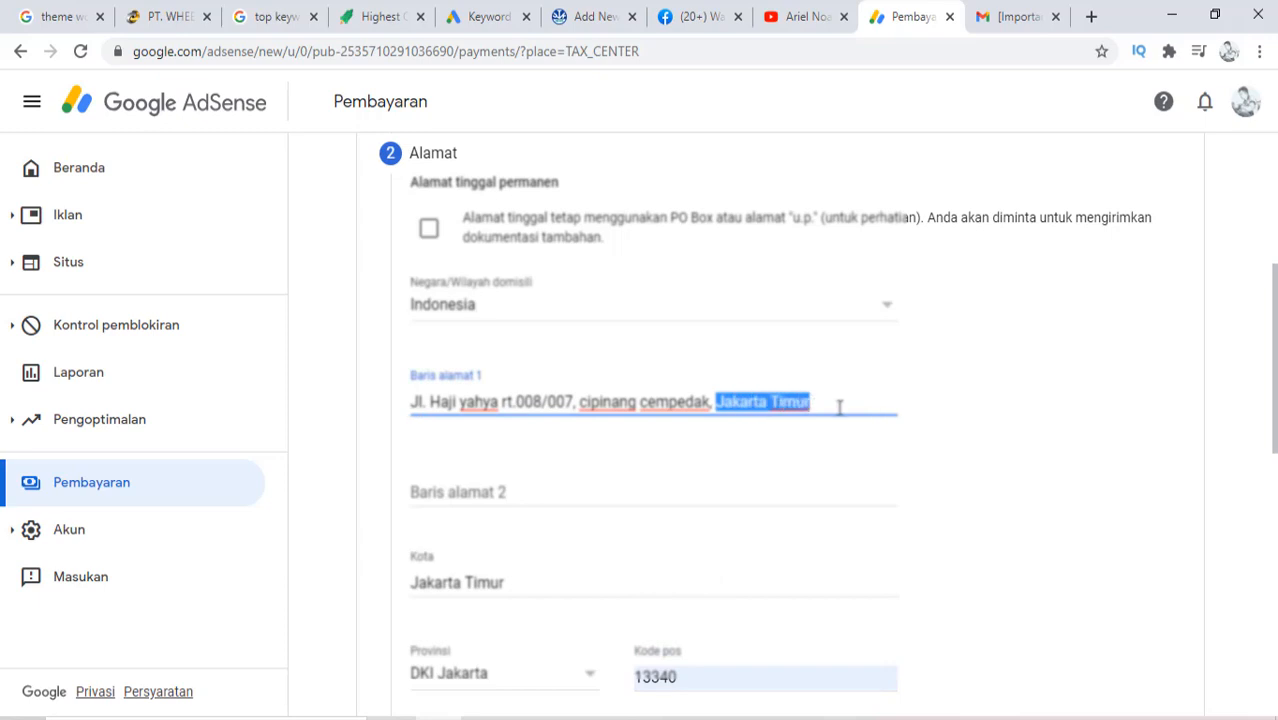
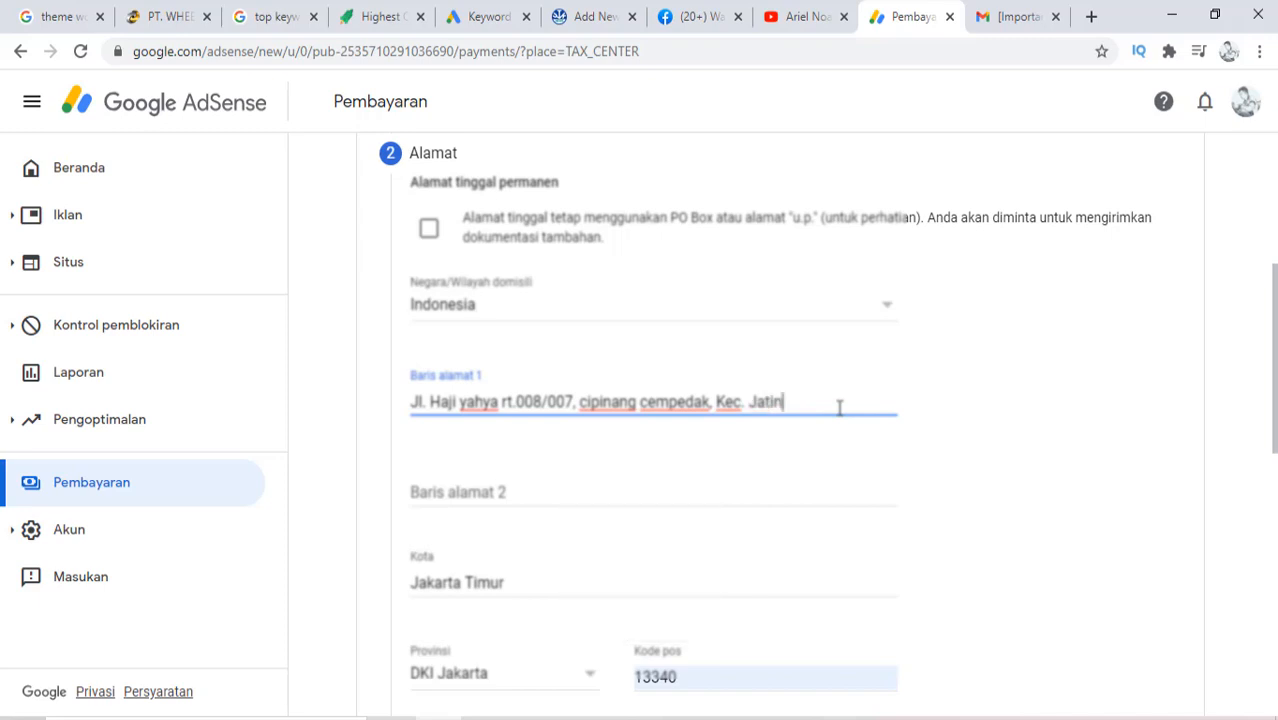
scroll(802, 474, down, 1)
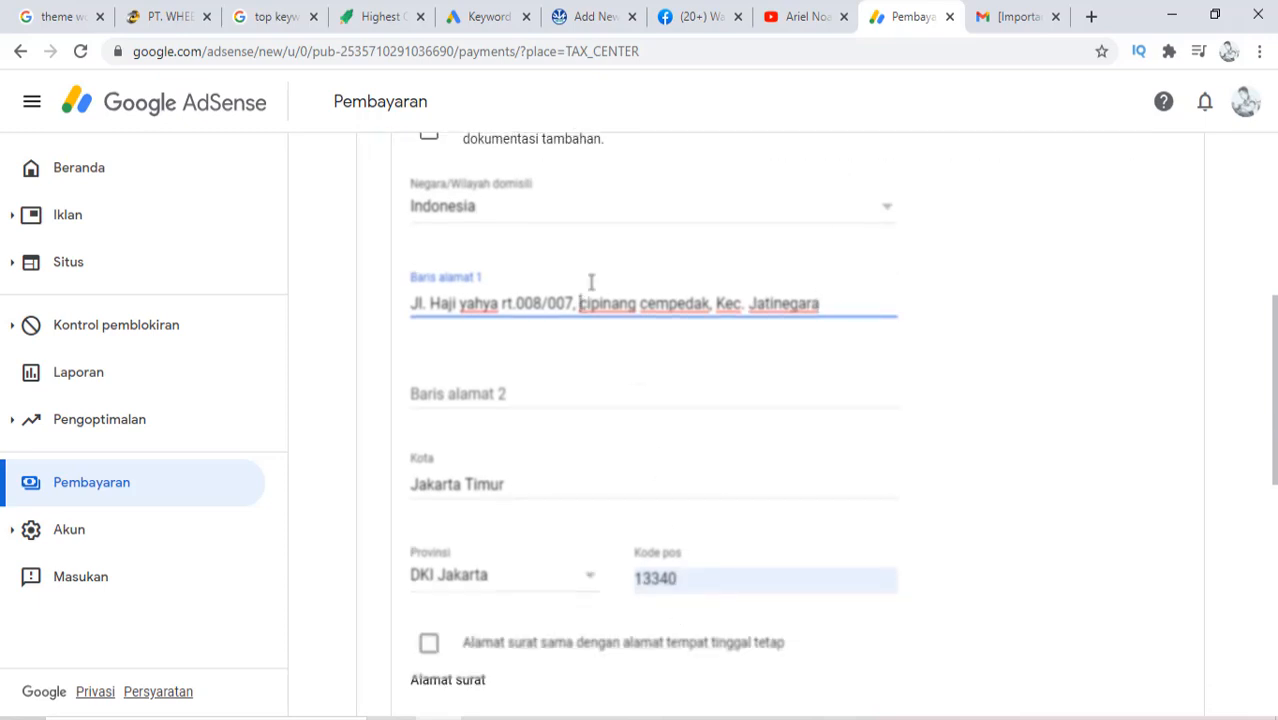
key(Caps_Lock)
text(K)
key(Caps_Lock)
text(el.)
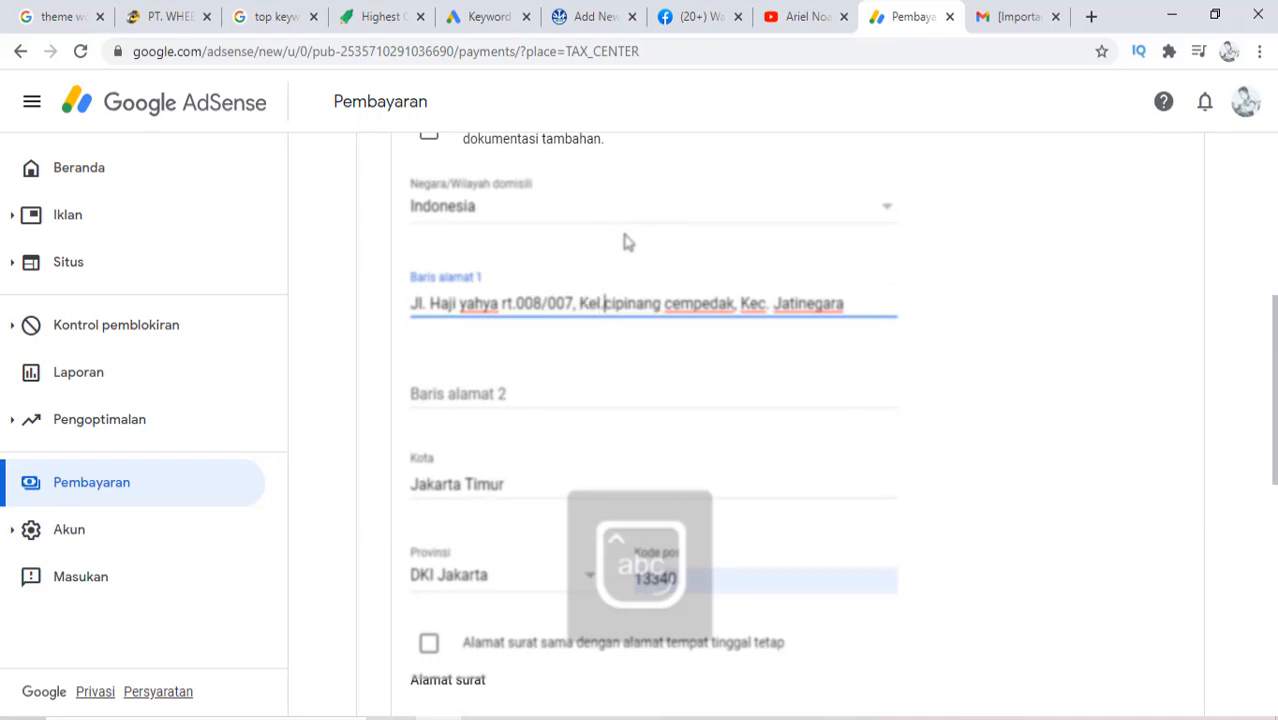
Capitalise the sub-district name to 'Cipinang' in address line 1
key(Caps_Lock)
key(Delete)
key(Caps_Lock)
text(c)
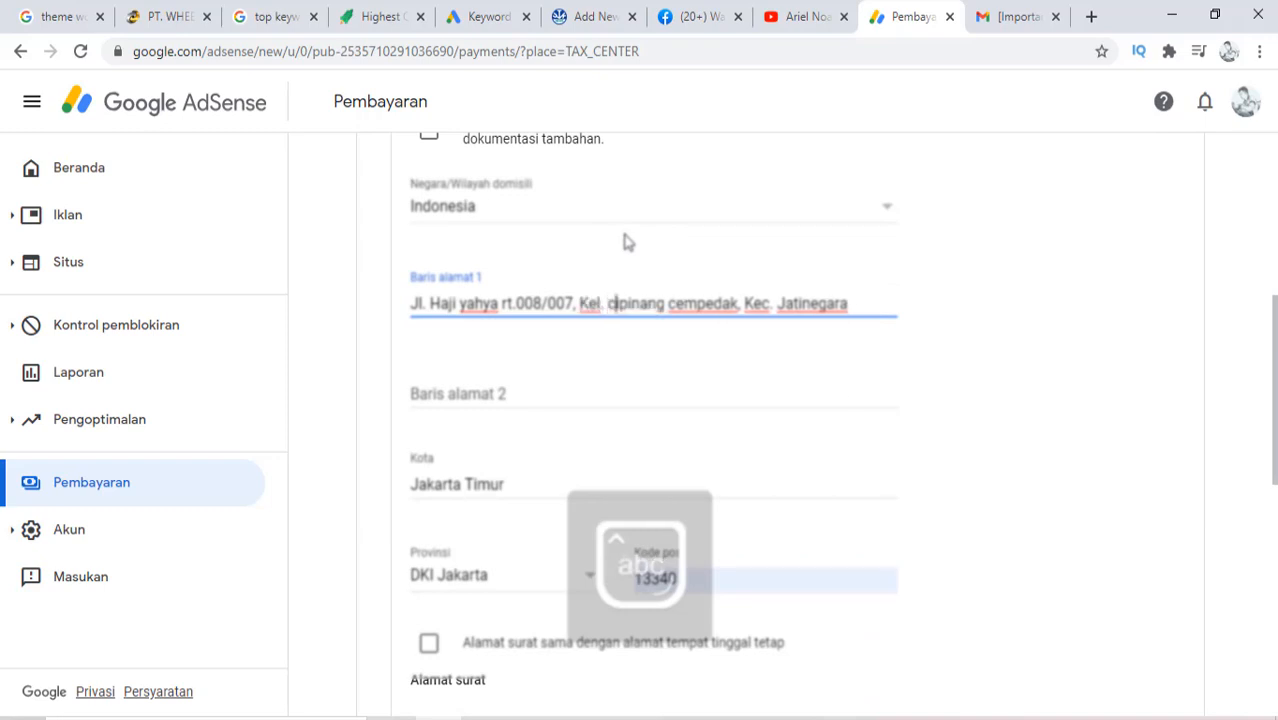
key(Caps_Lock)
key(BackSpace)
text(C)
key(Caps_Lock)
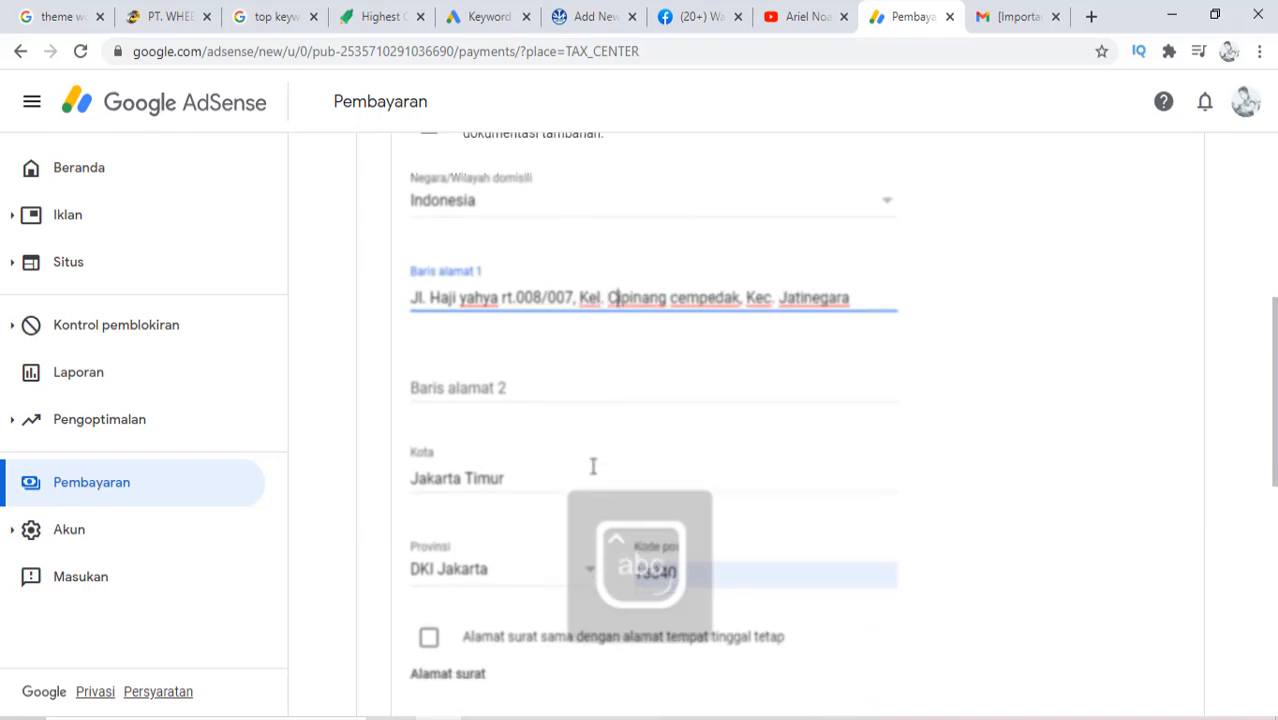
scroll(590, 480, down, 3)
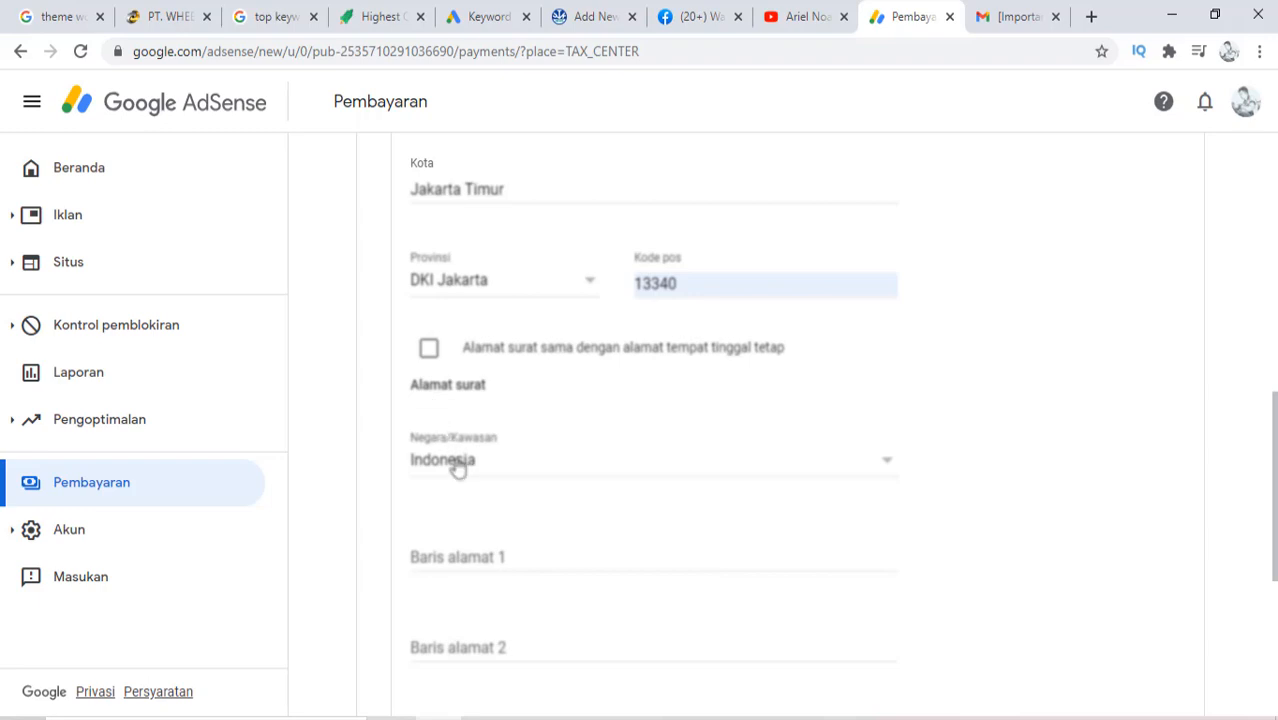
scroll(676, 462, up, 2)
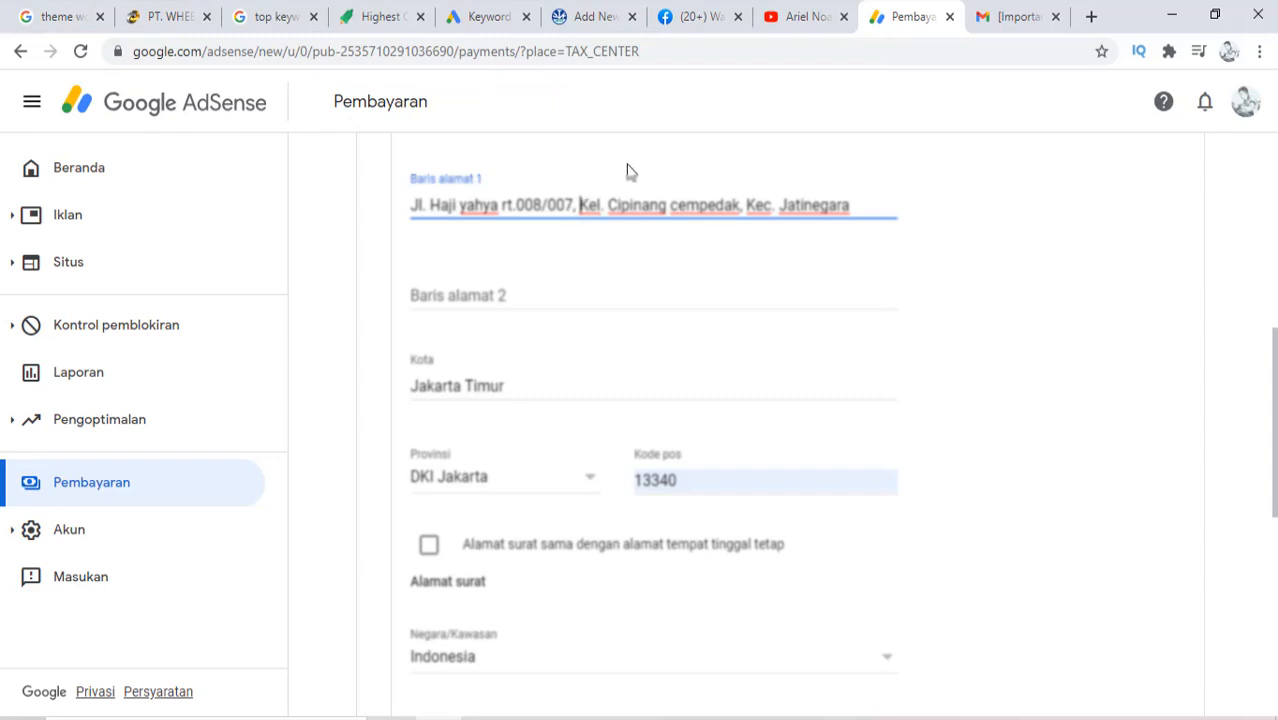
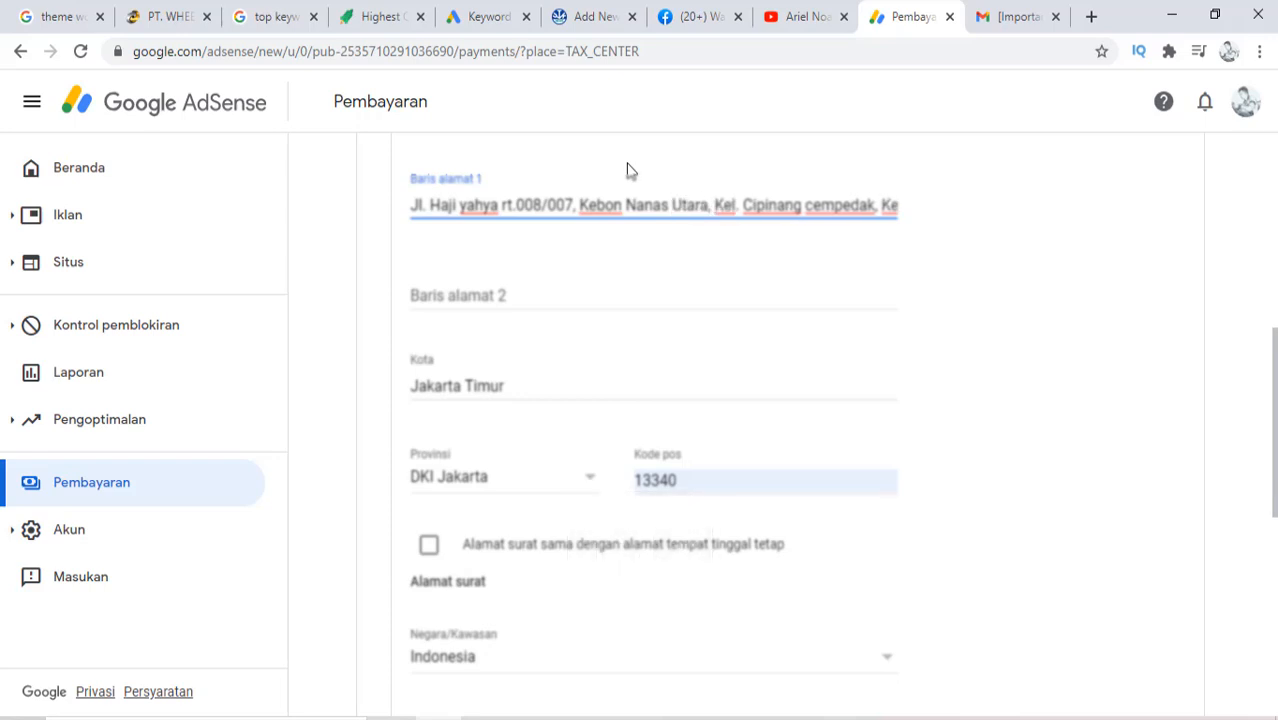
drag(880, 206, 940, 215)
key(ctrl+c)
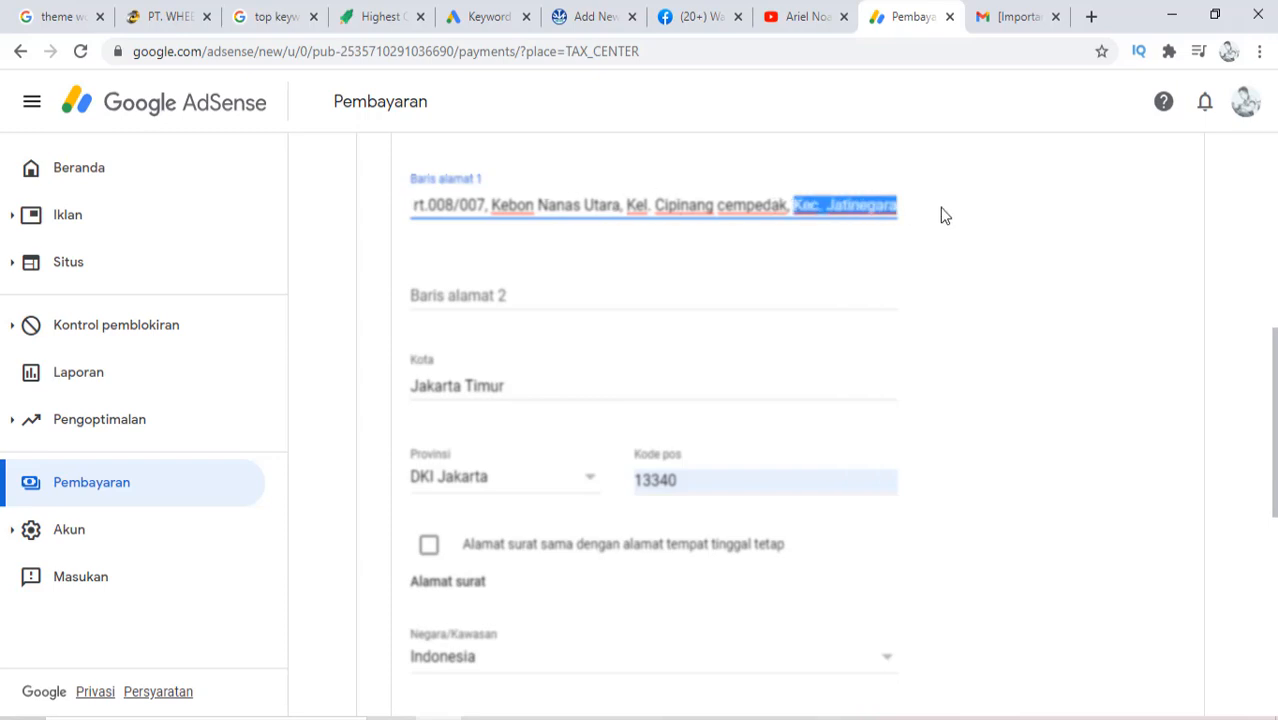
key(BackSpace)
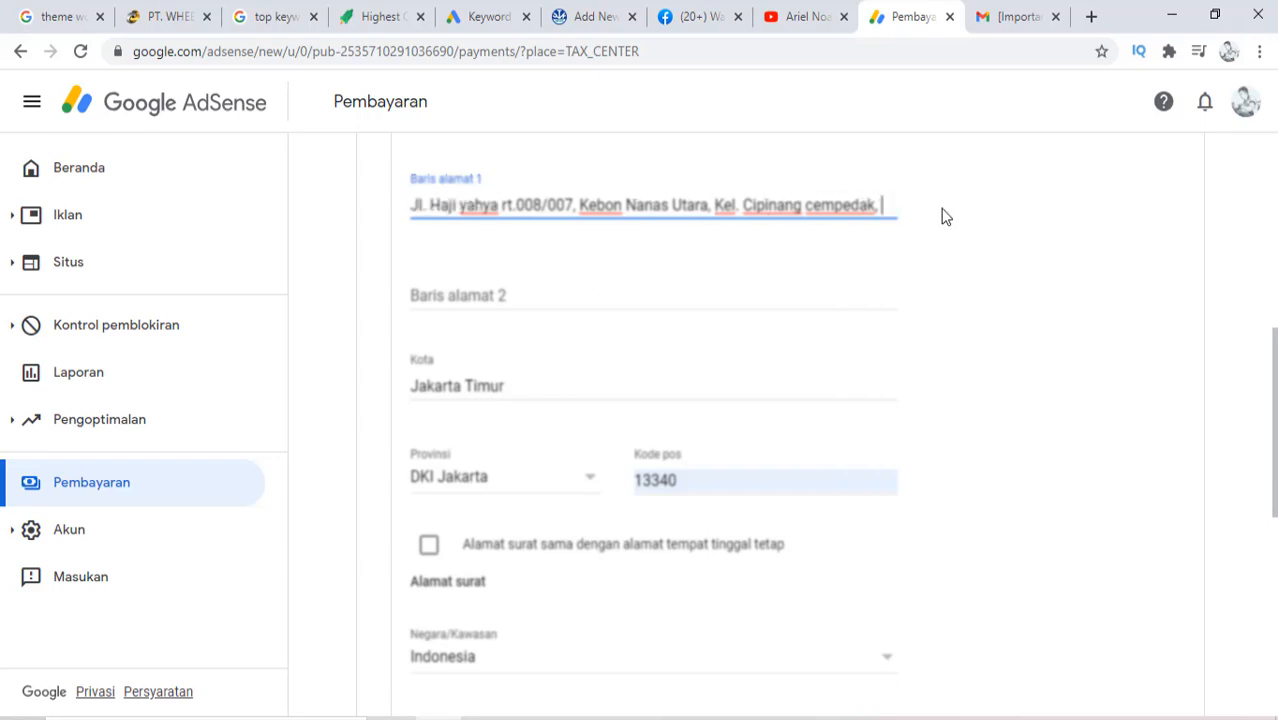
click(531, 297)
key(ctrl+v)
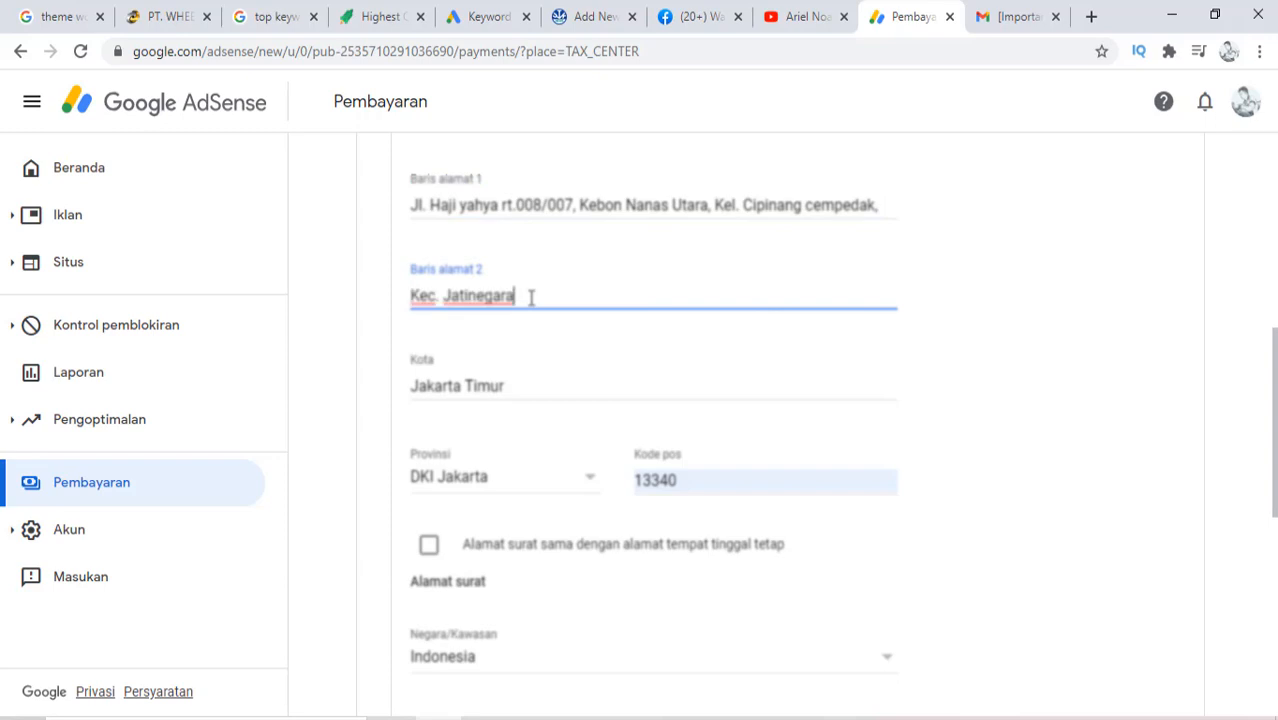
click(428, 548)
scroll(473, 567, down, 1)
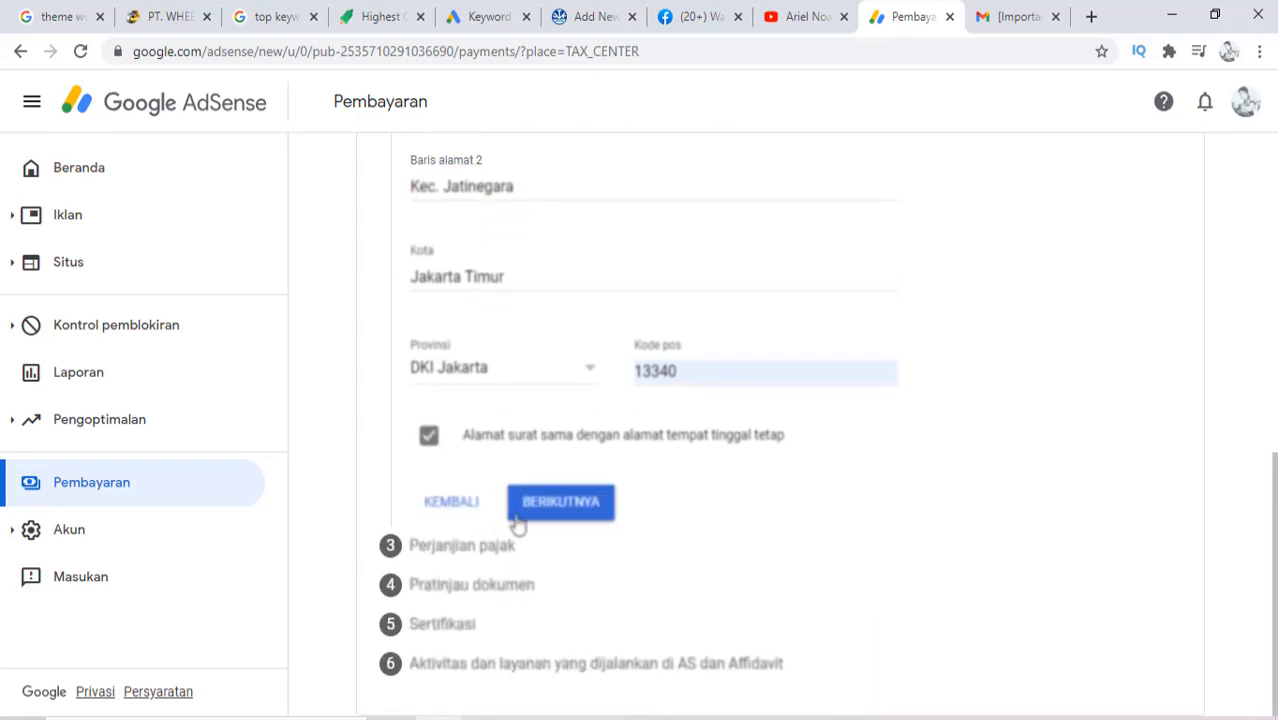
Continue to the Perjanjian pajak step and show the info about claiming treaty benefits (Ya)
click(551, 508)
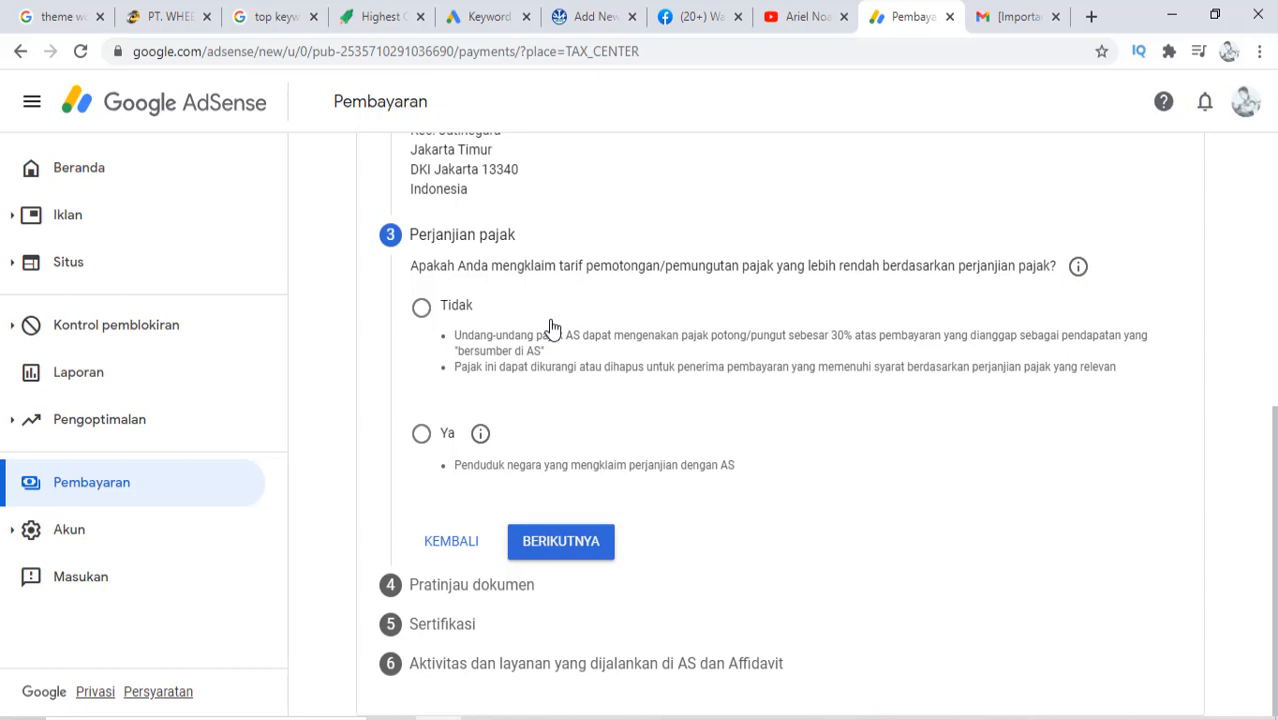
click(481, 434)
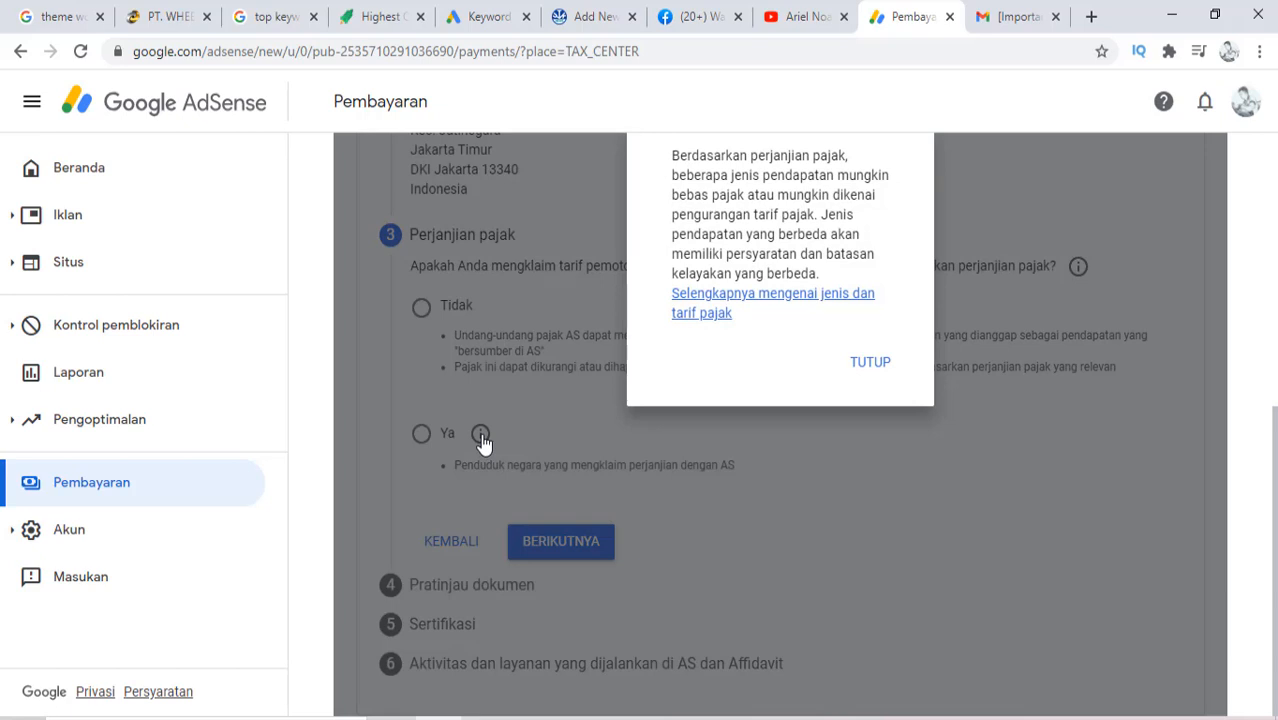
Close the treaty explanation and answer 'Ya' to claiming a lower treaty withholding rate
click(870, 364)
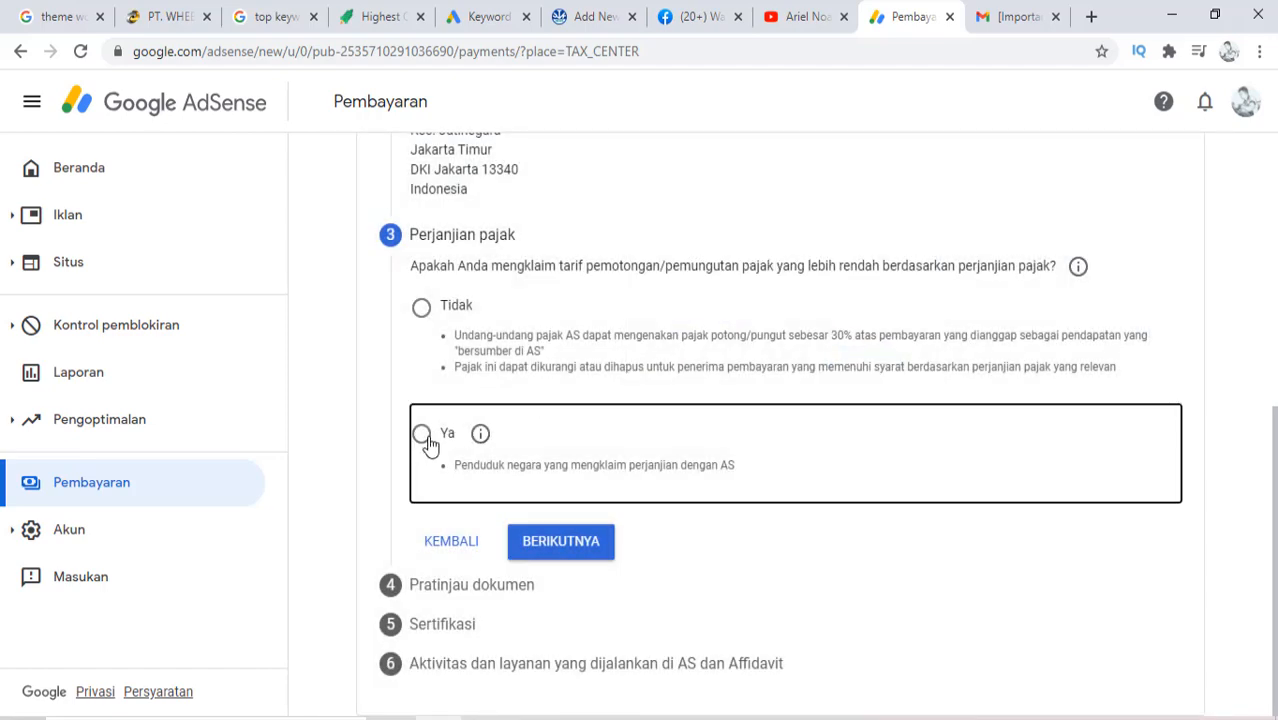
click(421, 436)
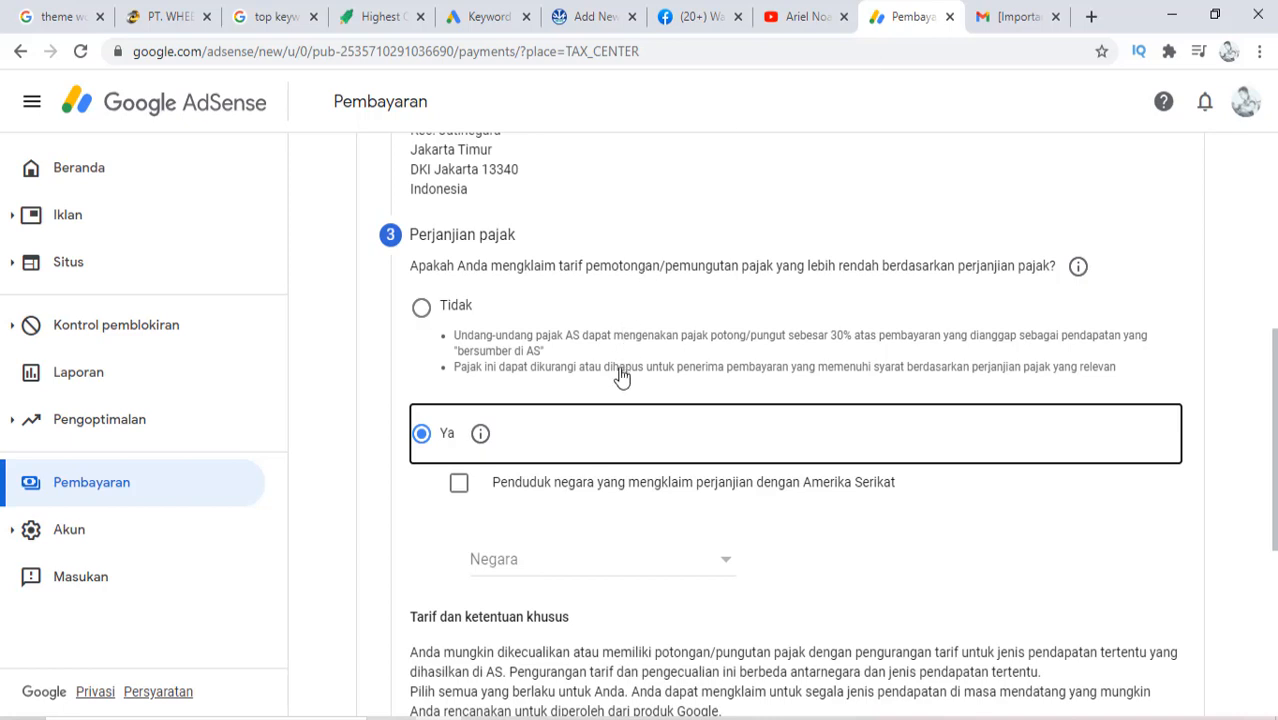
Tick Layanan (AdSense) income for treaty rates and bring up its withholding-rate choices
scroll(620, 375, down, 2)
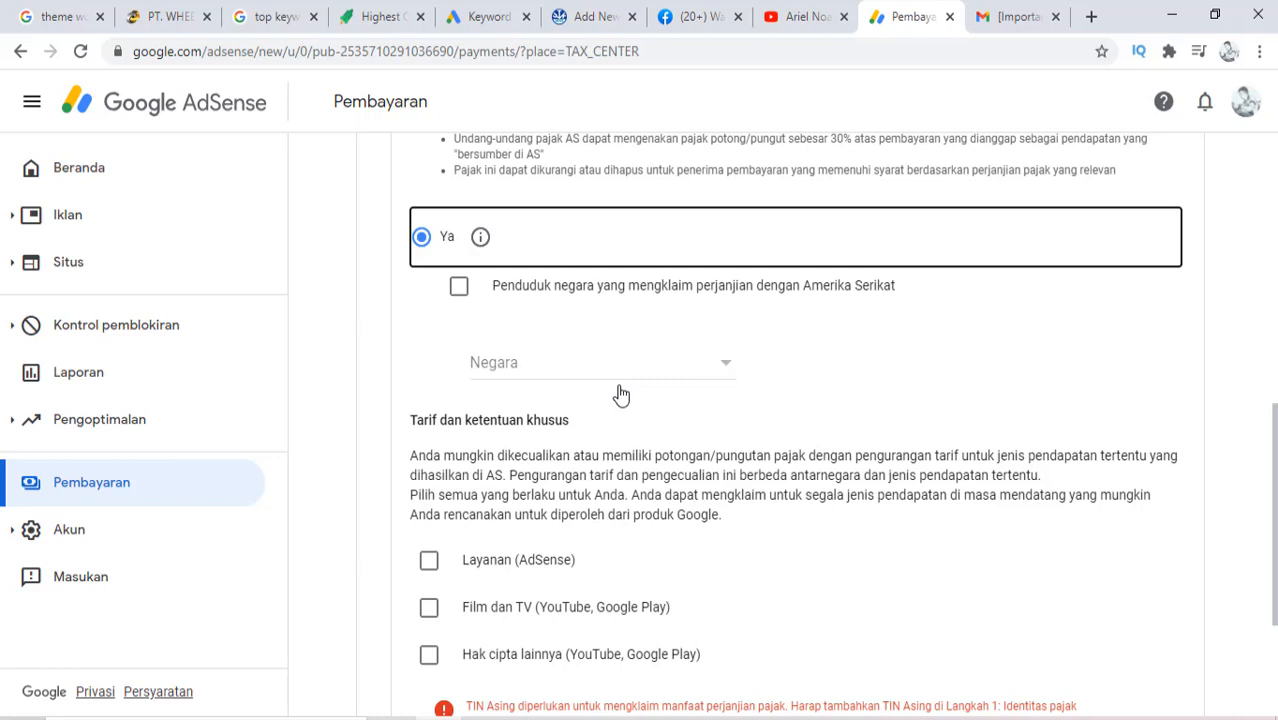
scroll(620, 395, down, 2)
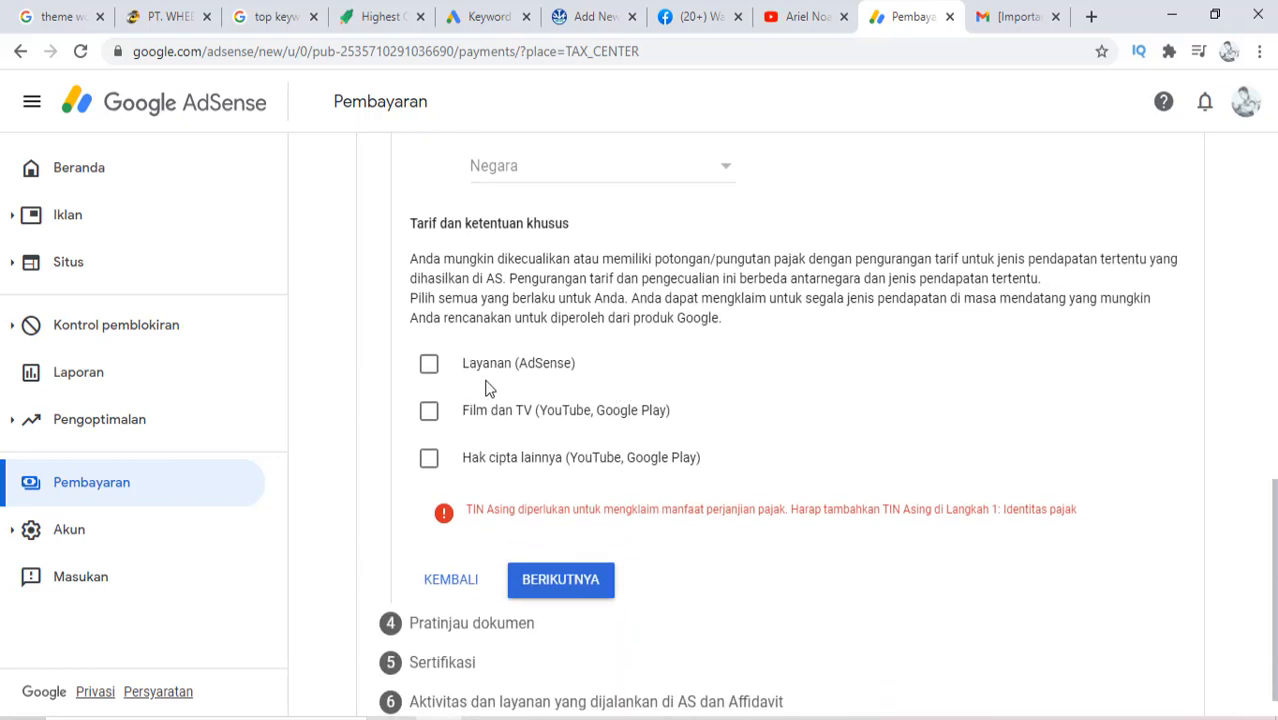
click(429, 366)
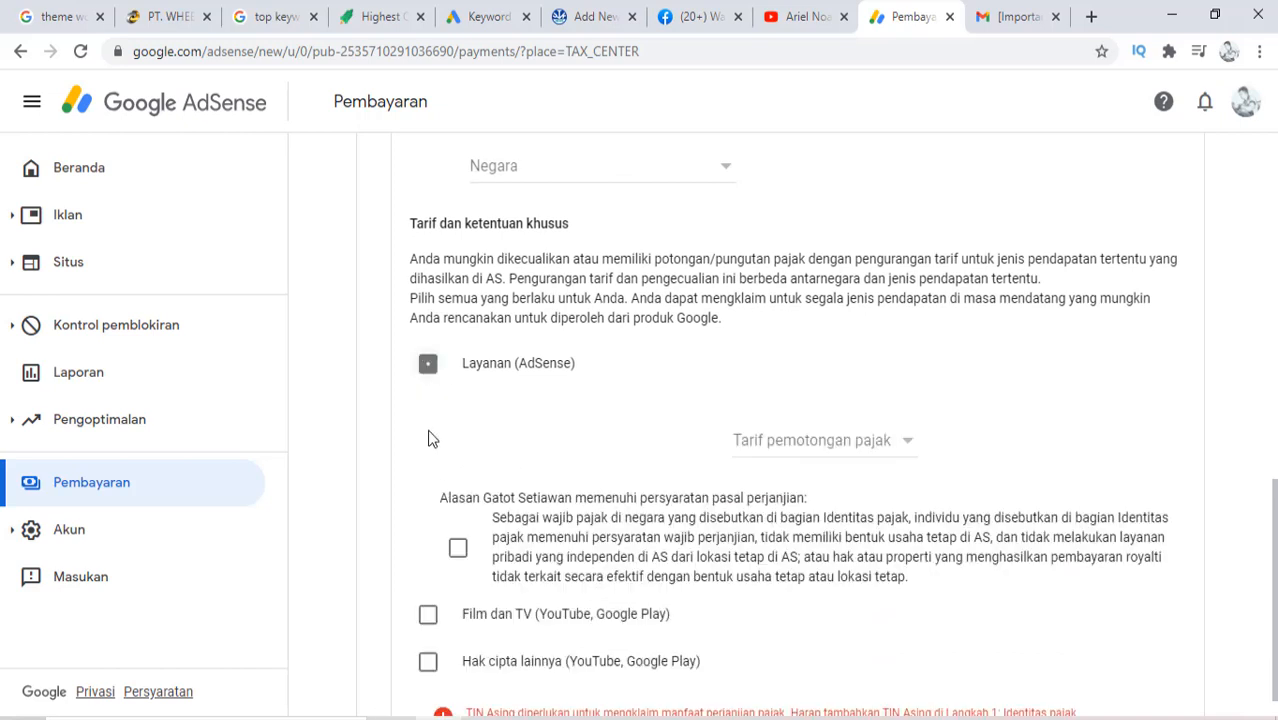
click(805, 448)
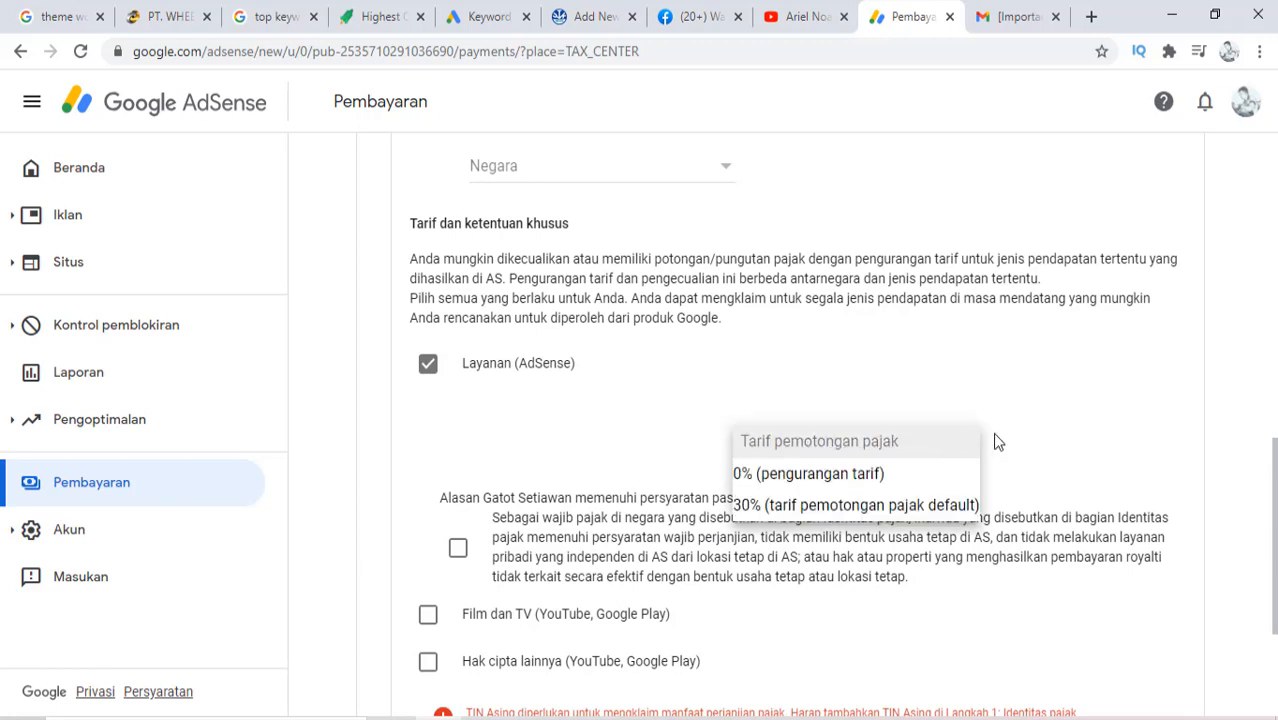
Set Layanan (AdSense) withholding to 0% and claim Hak cipta lainnya with eligibility confirmed
click(878, 484)
scroll(622, 458, down, 2)
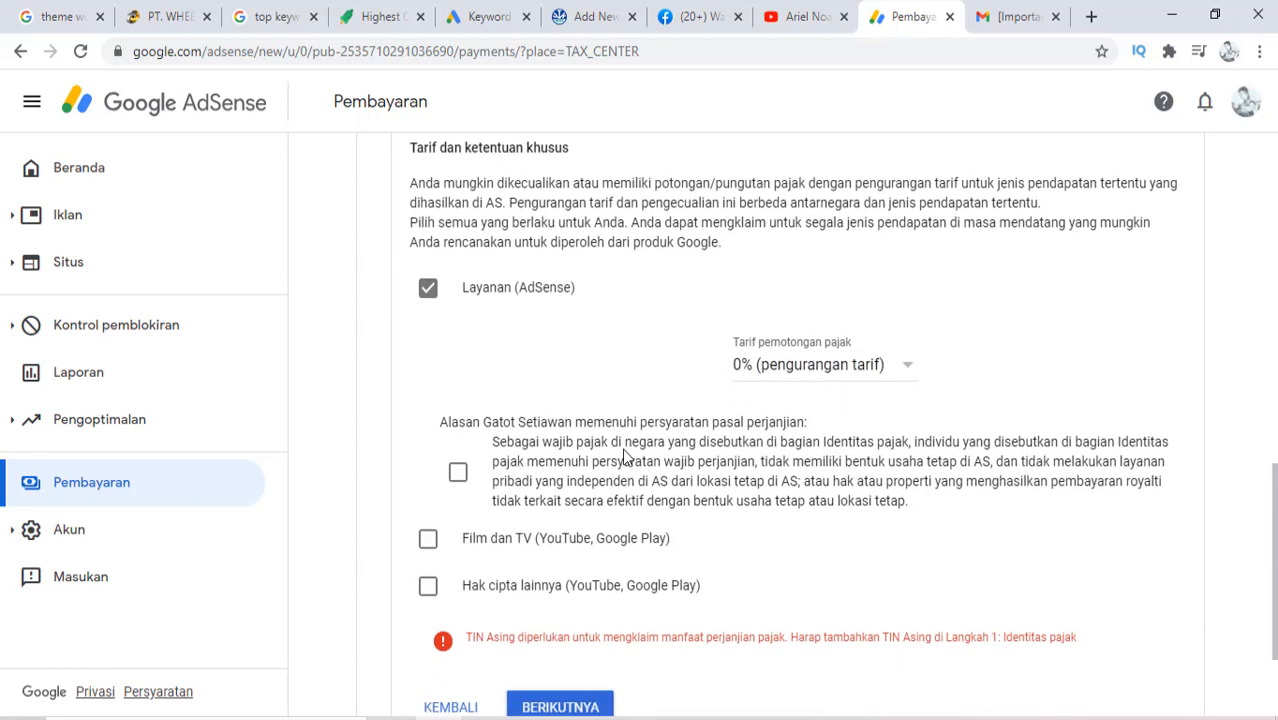
click(428, 464)
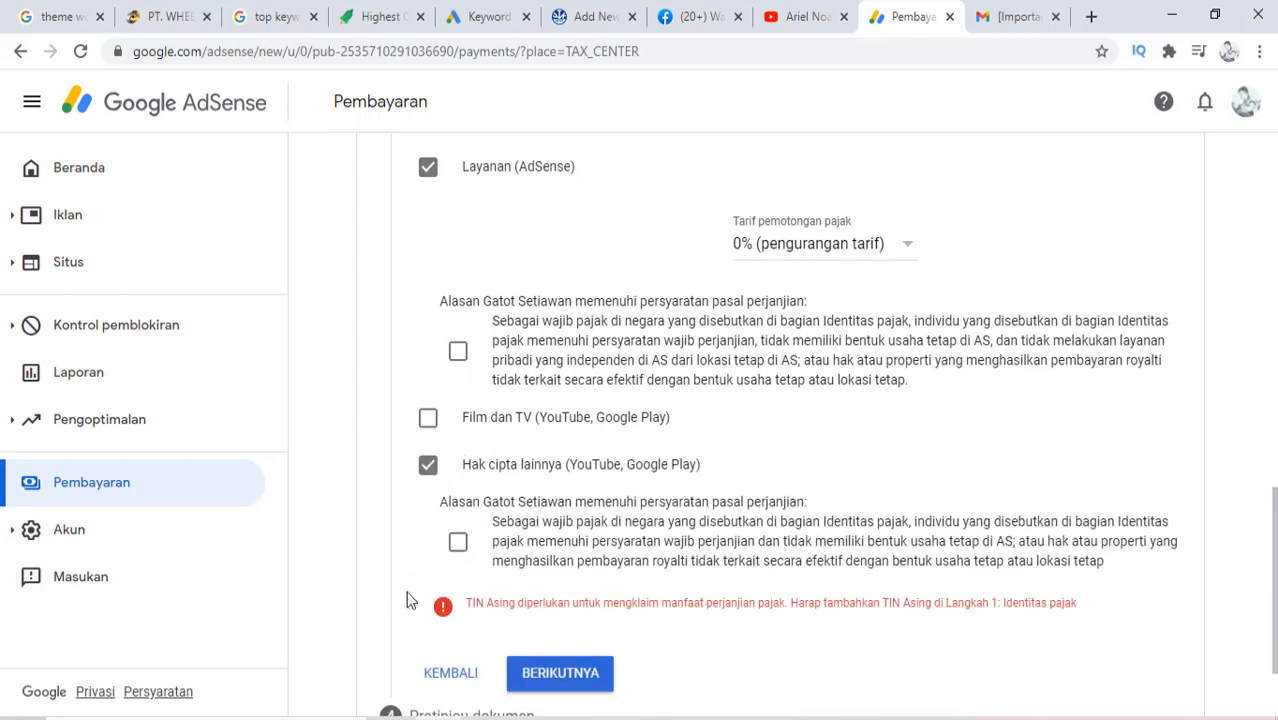
click(457, 545)
scroll(388, 578, down, 2)
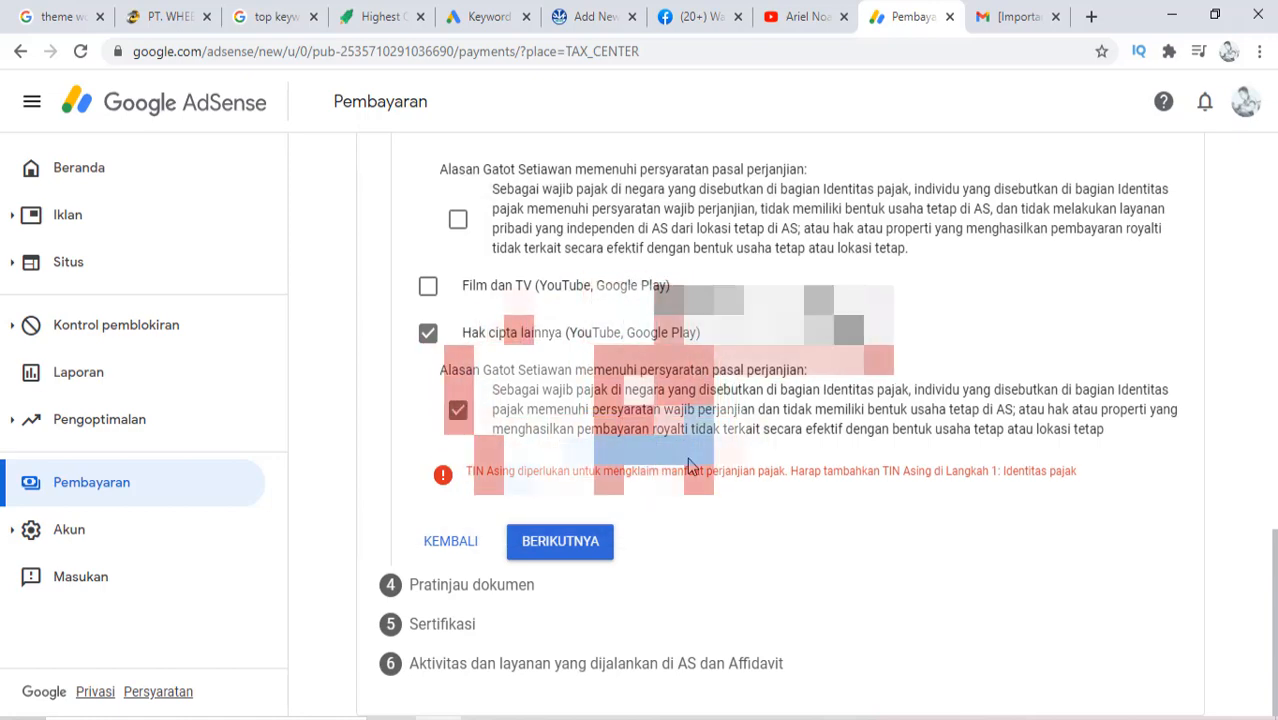
Also tick Film dan TV and toggle the Hak cipta lainnya eligibility statement
scroll(582, 560, up, 2)
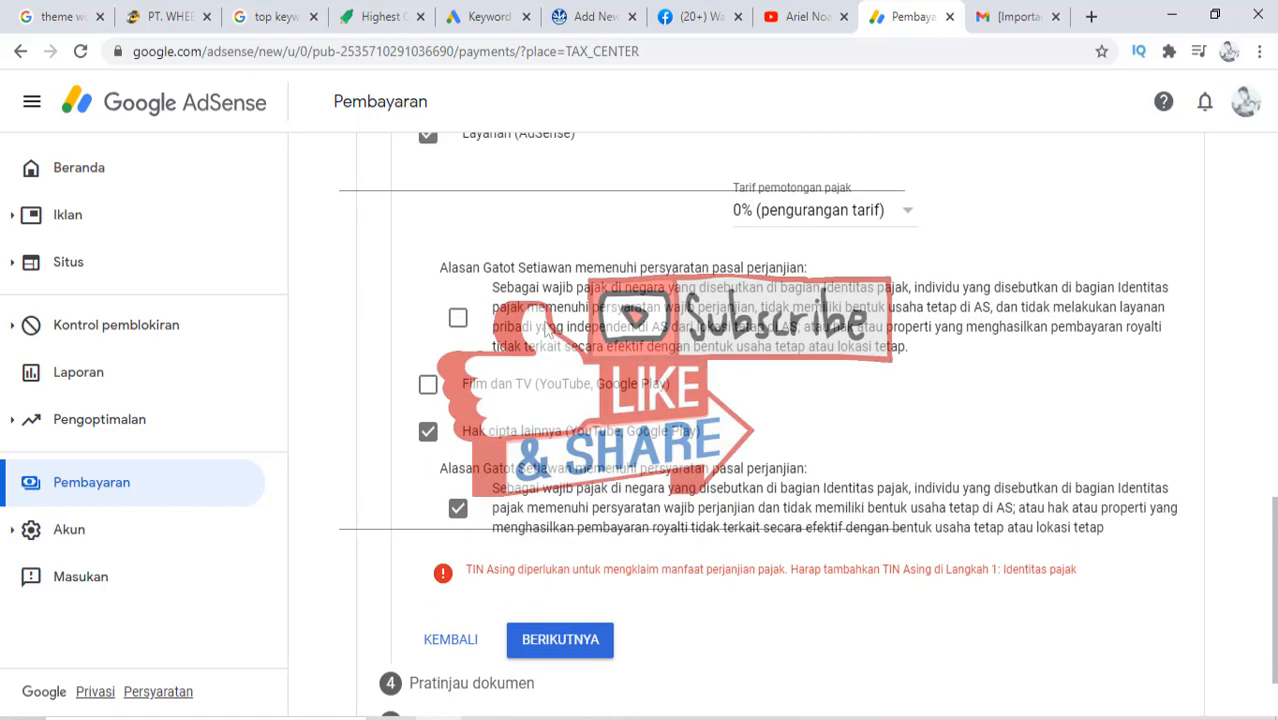
scroll(545, 333, up, 1)
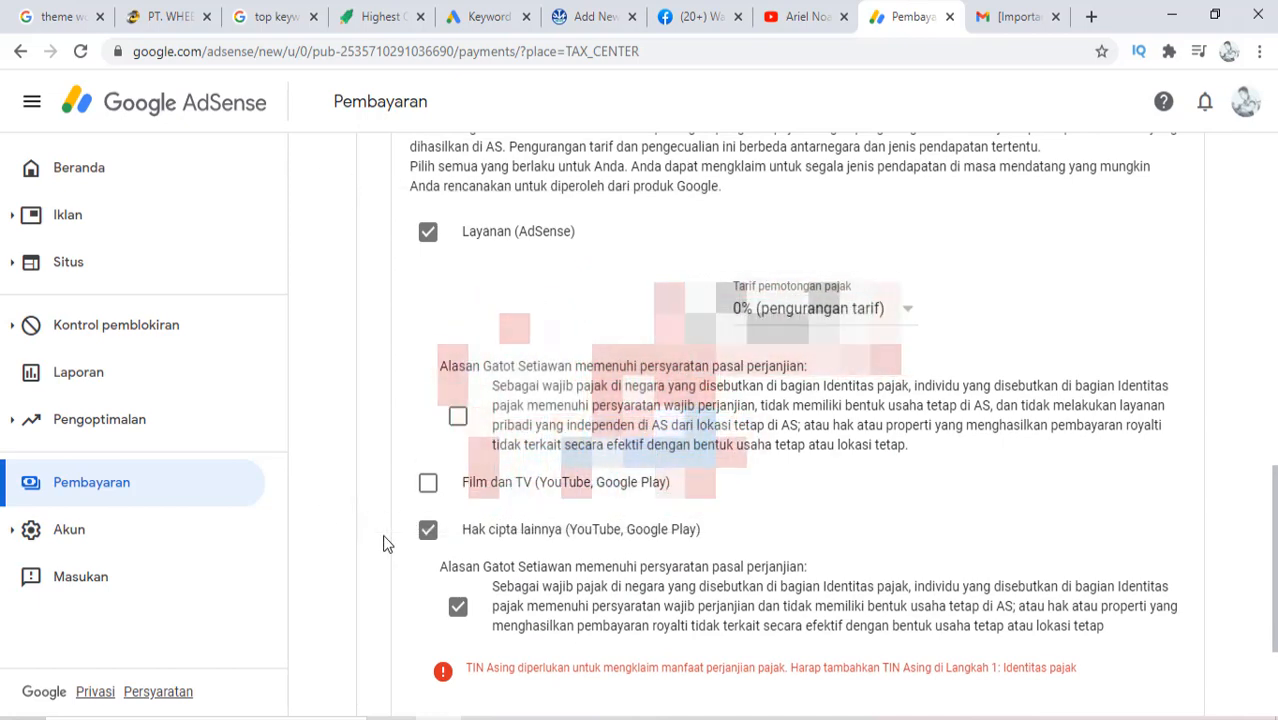
click(428, 486)
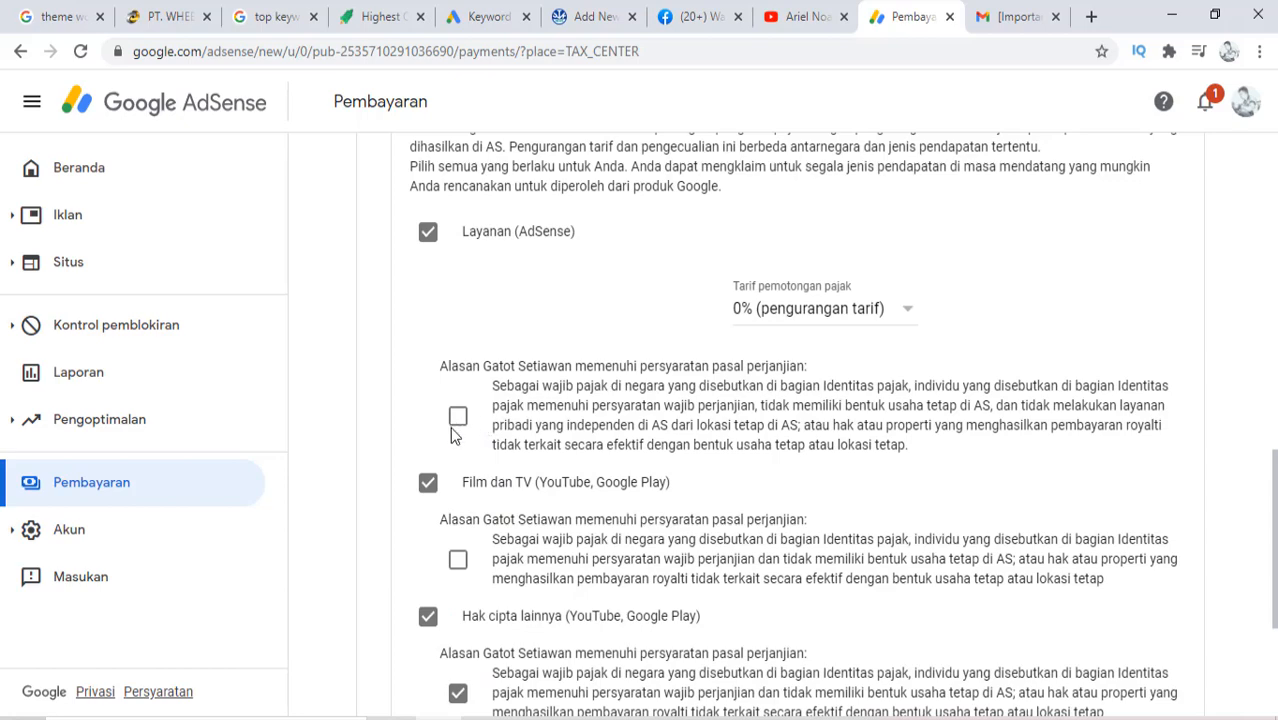
scroll(470, 460, down, 3)
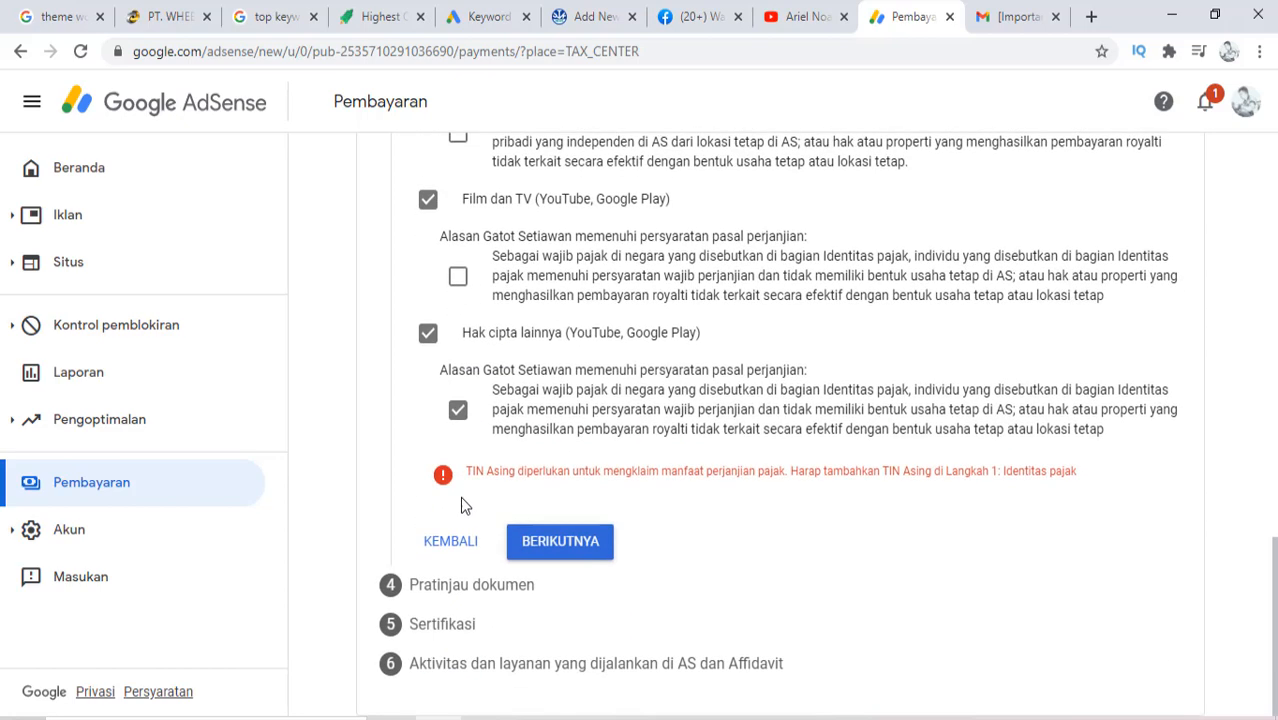
click(458, 412)
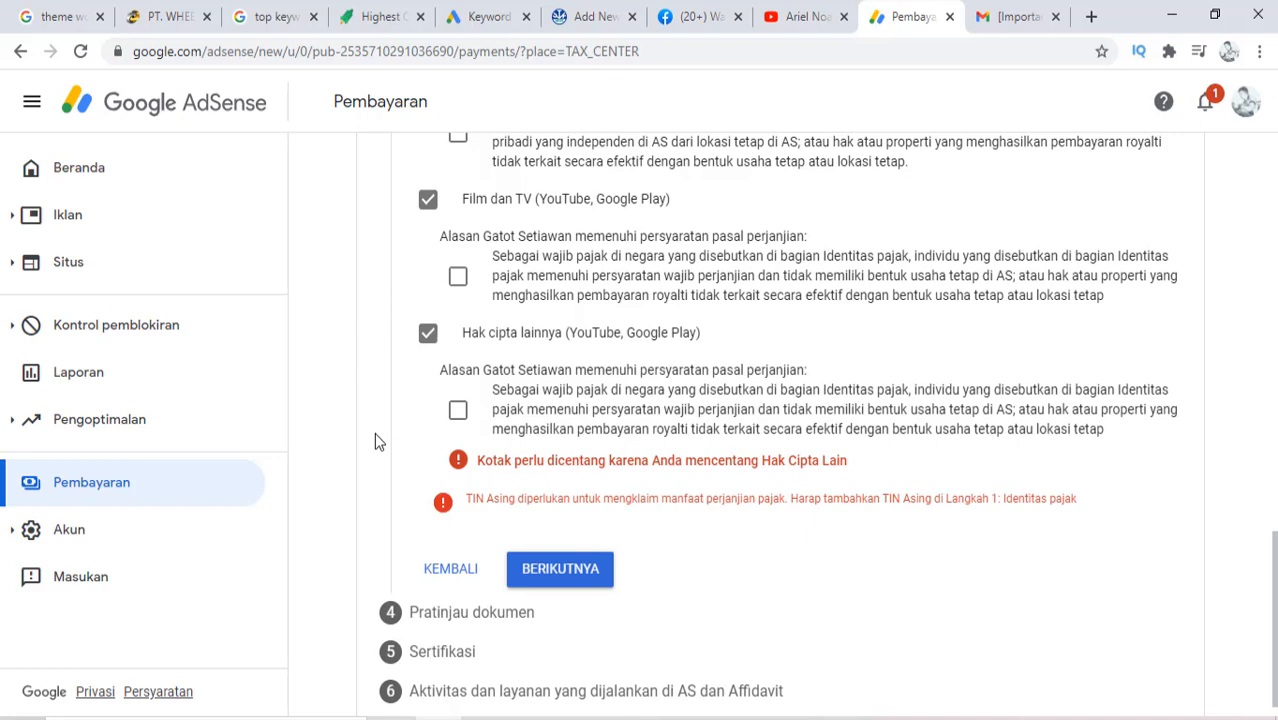
Untick the Film dan TV and Hak cipta lainnya treaty claims
click(428, 199)
click(428, 312)
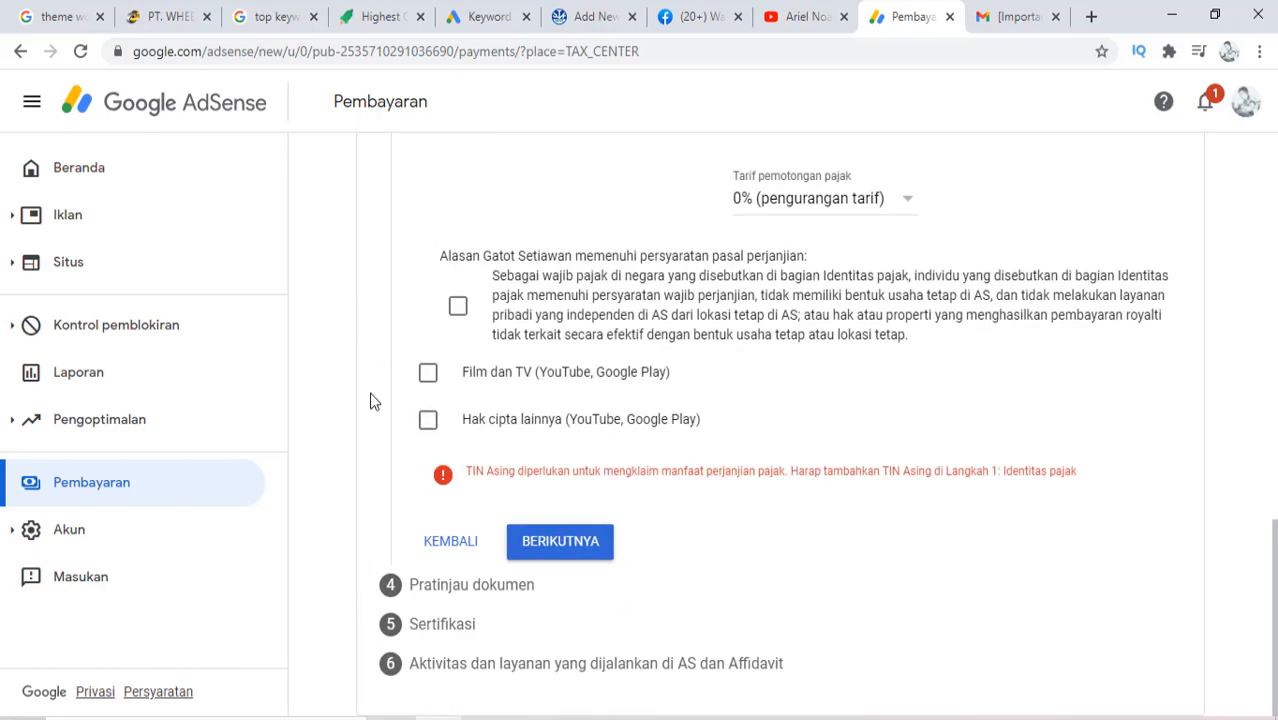
scroll(370, 400, up, 1)
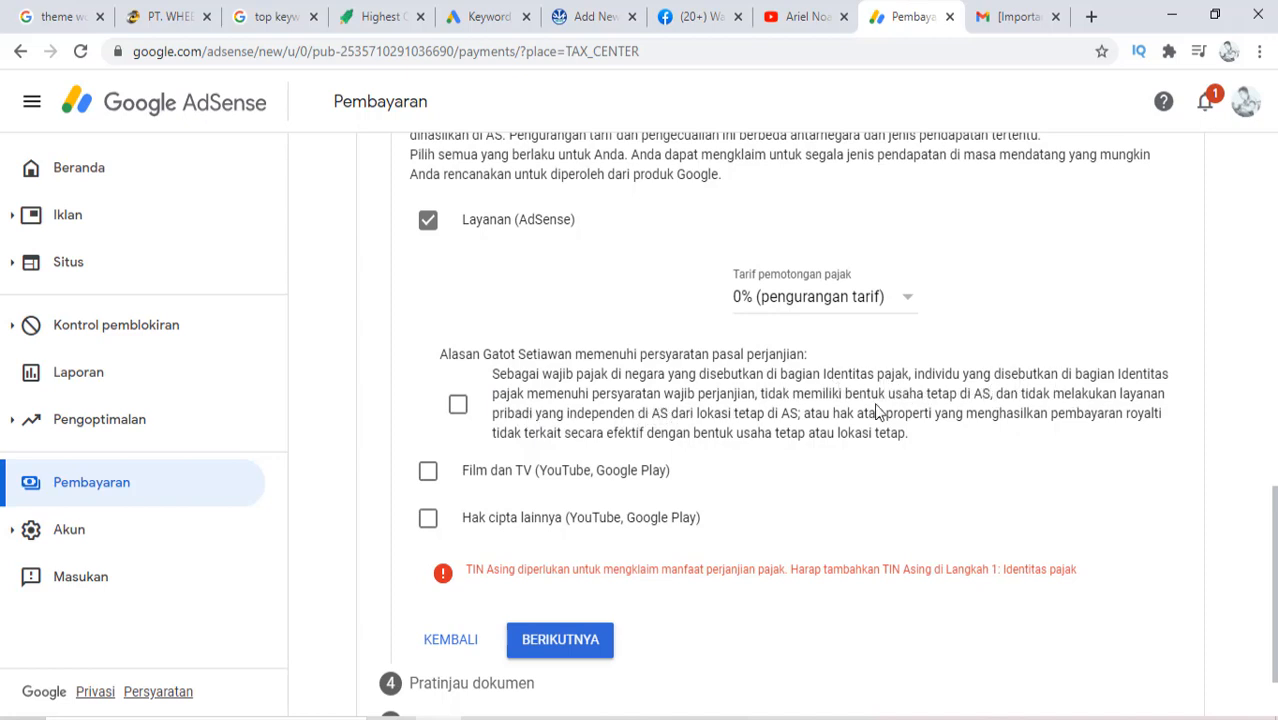
scroll(515, 512, down, 1)
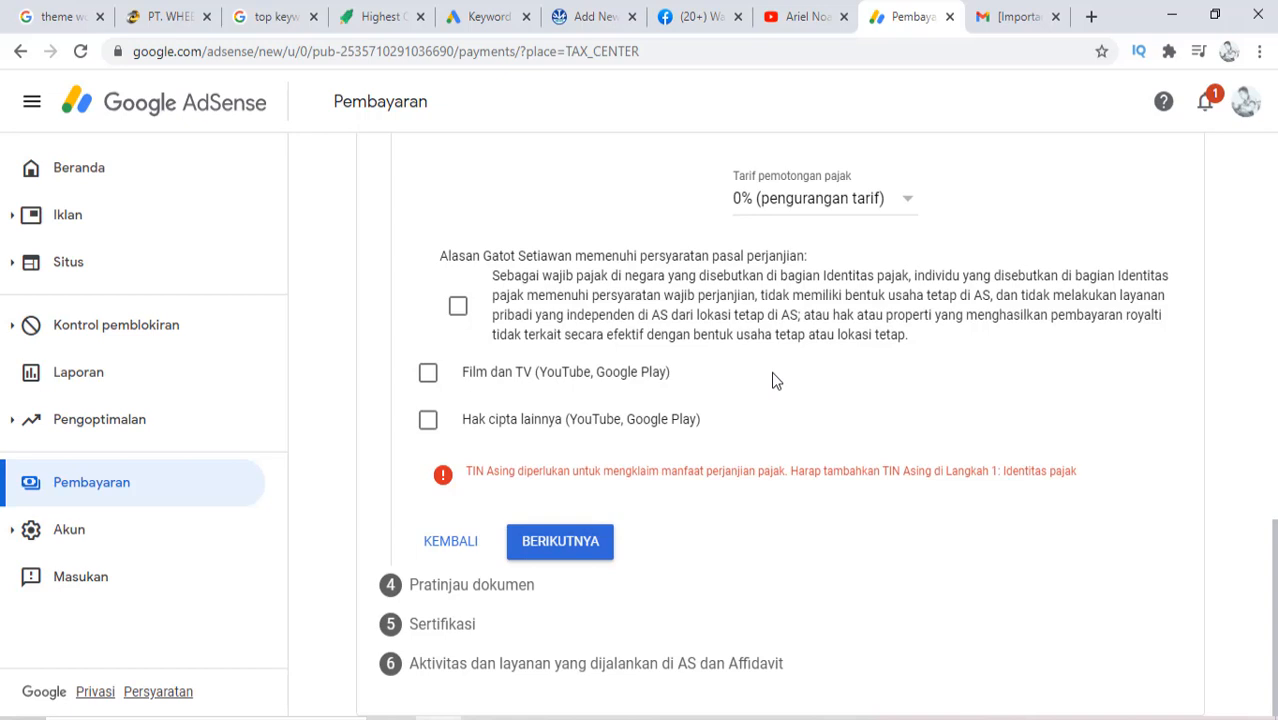
scroll(600, 330, up, 3)
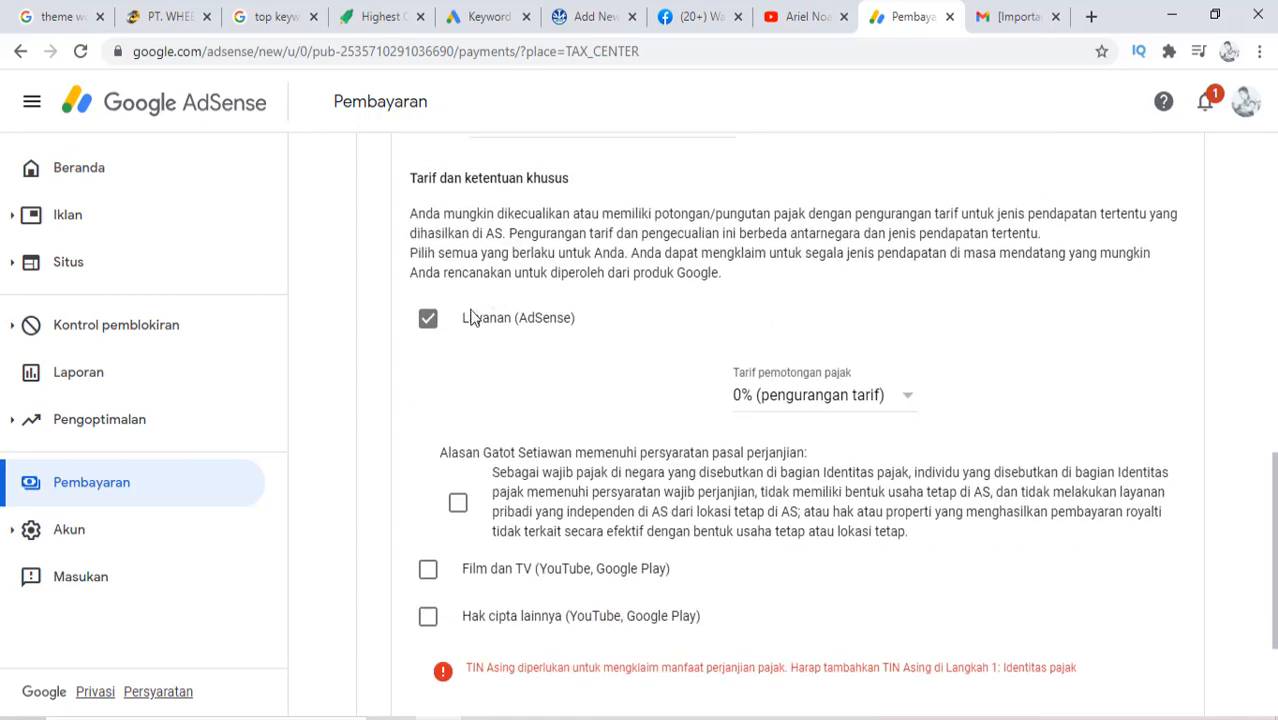
scroll(452, 345, down, 3)
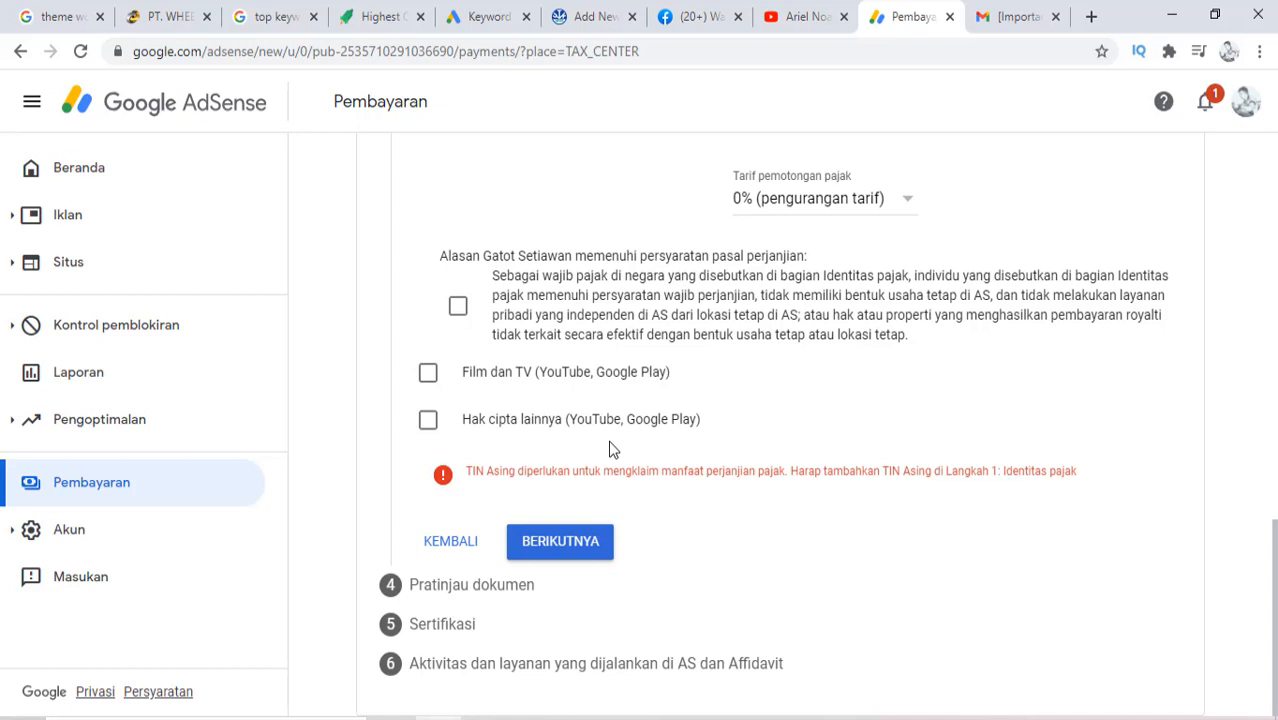
Reclaim Hak cipta lainnya with eligibility confirmed, leaving Film dan TV unticked
click(428, 421)
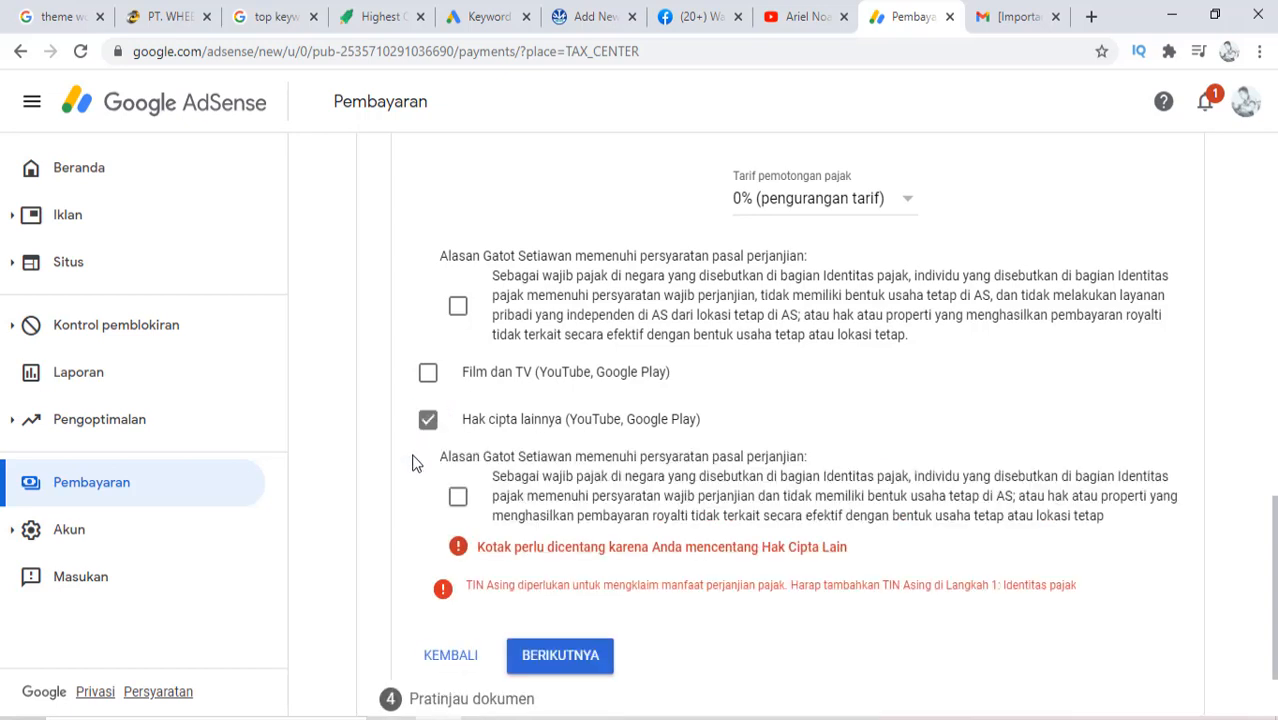
click(458, 496)
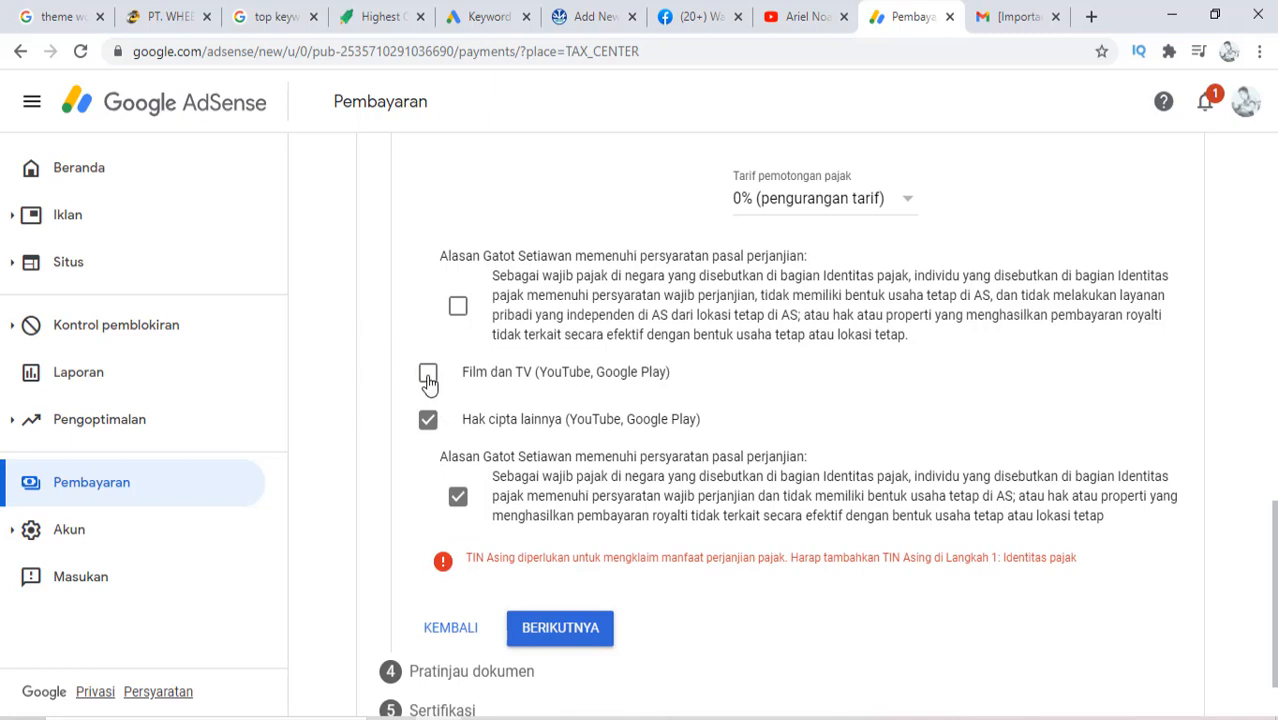
click(428, 376)
click(428, 376)
Confirm Layanan (AdSense) treaty eligibility and try continuing, which flags the treaty country as required
click(530, 630)
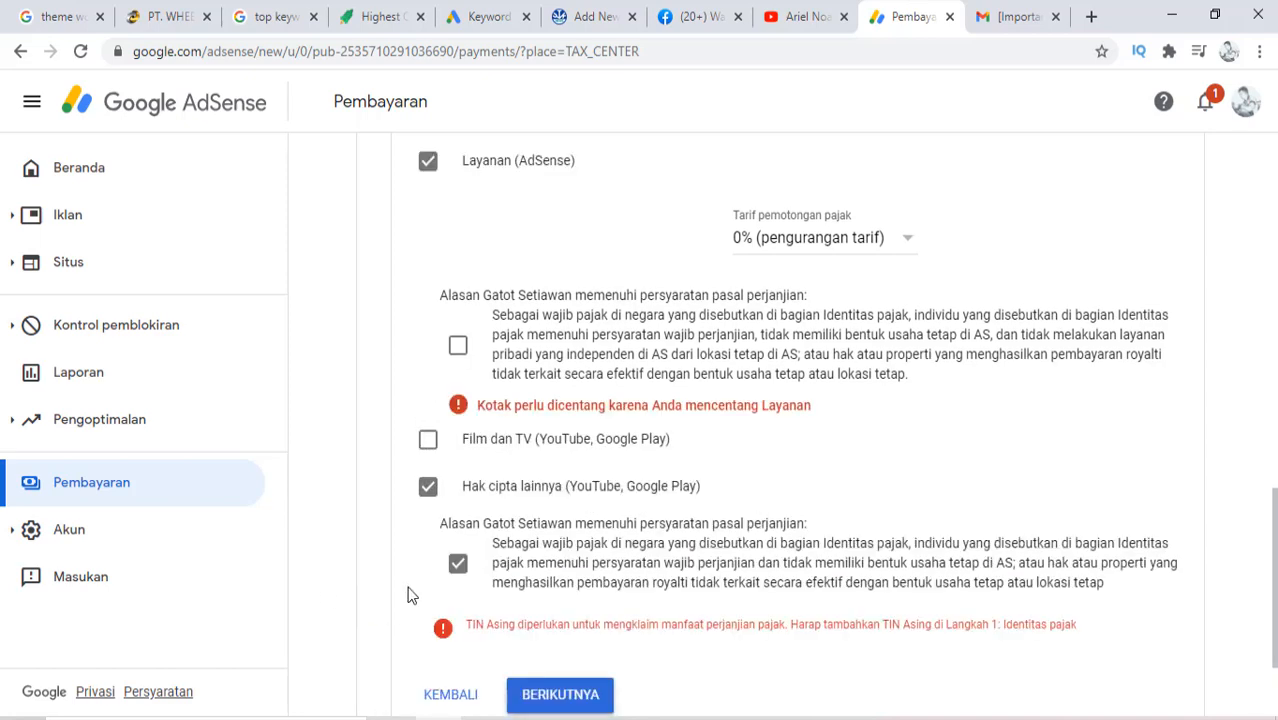
click(458, 344)
scroll(388, 522, down, 2)
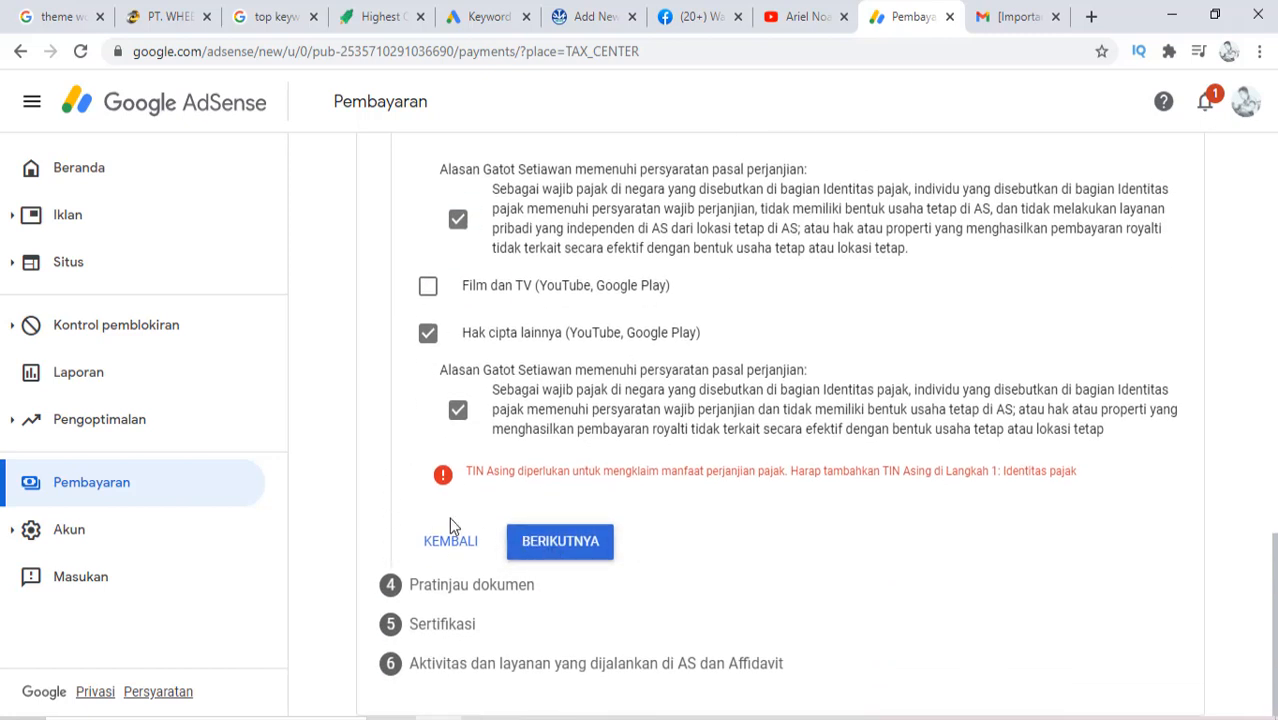
click(573, 550)
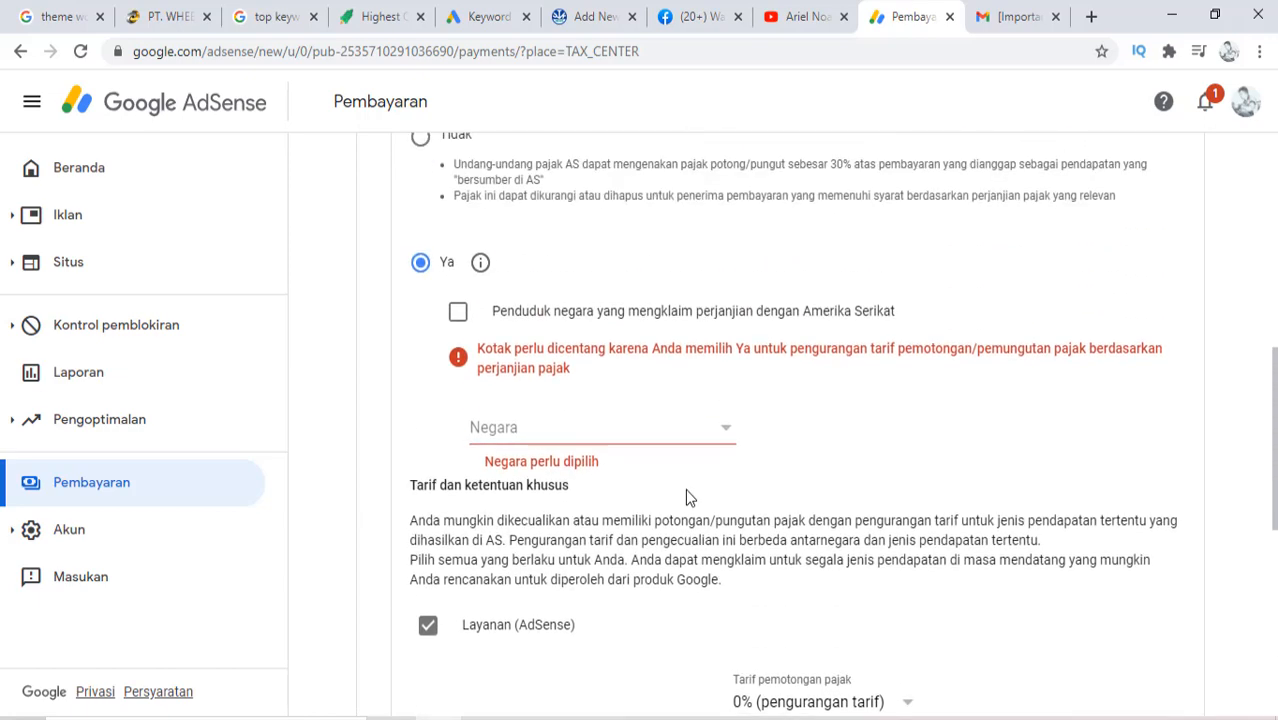
Choose Indonesia as the treaty country and declare residence in a US treaty country
click(651, 527)
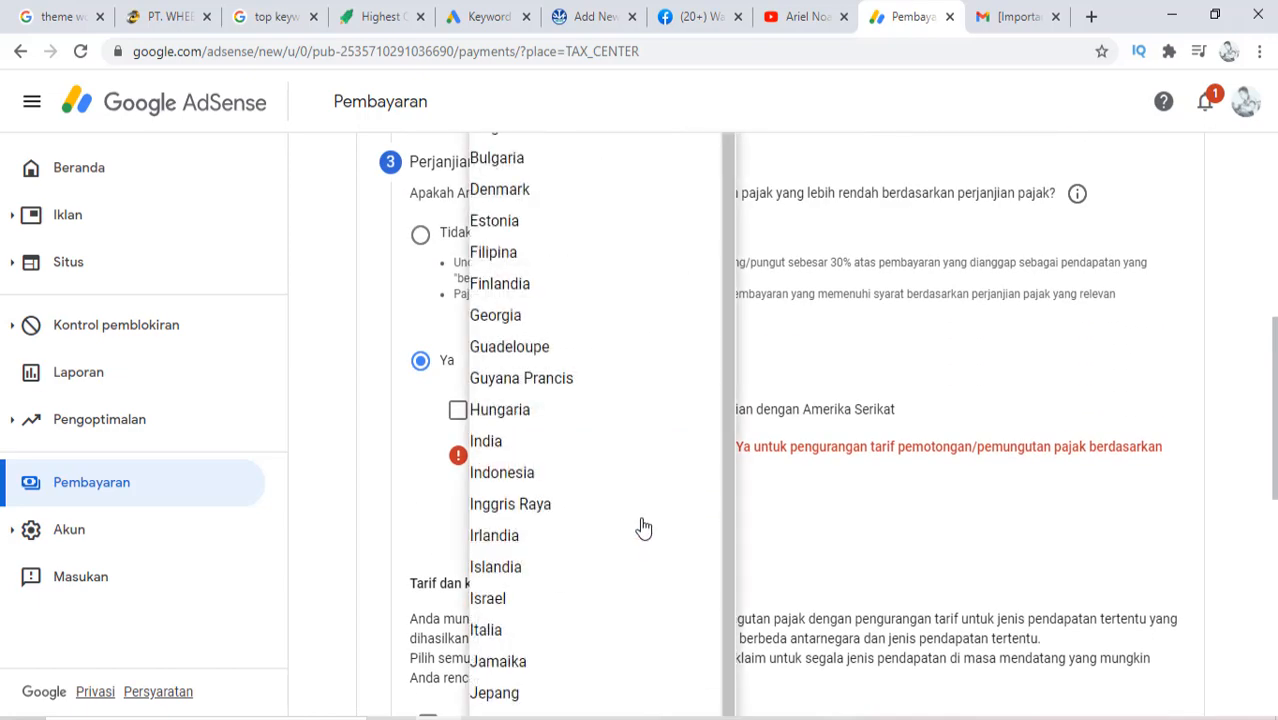
click(580, 485)
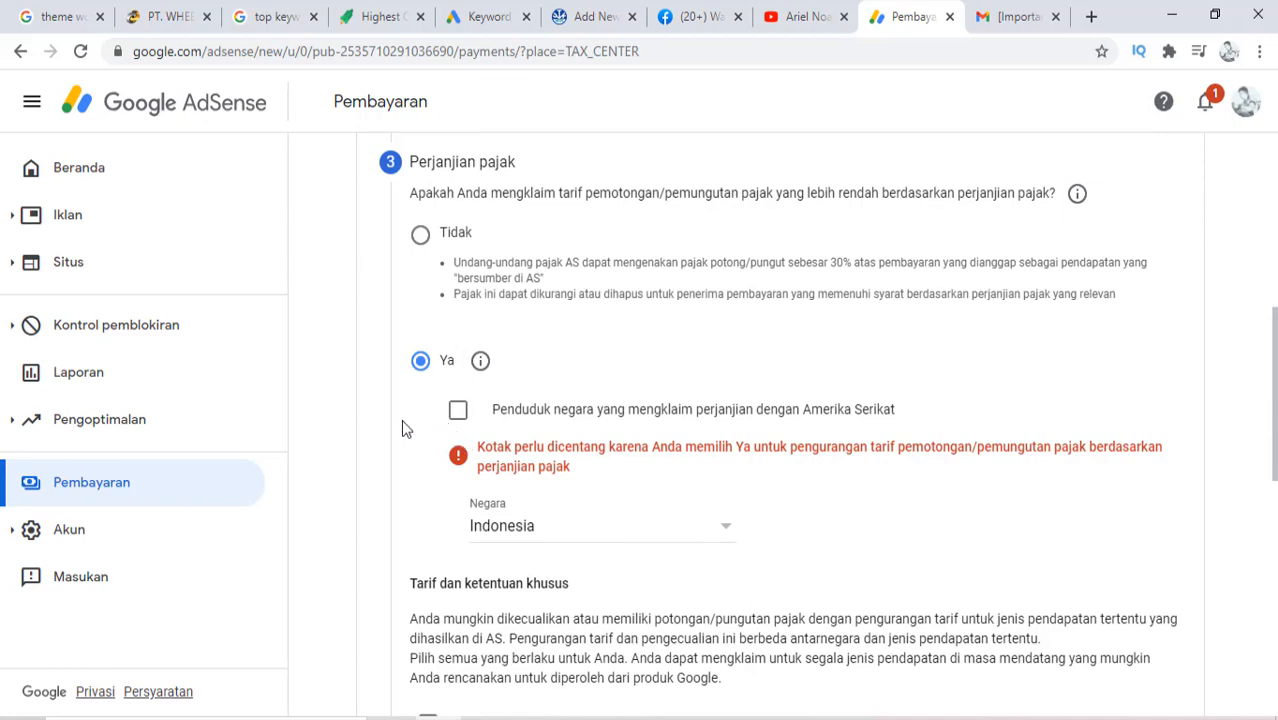
click(458, 416)
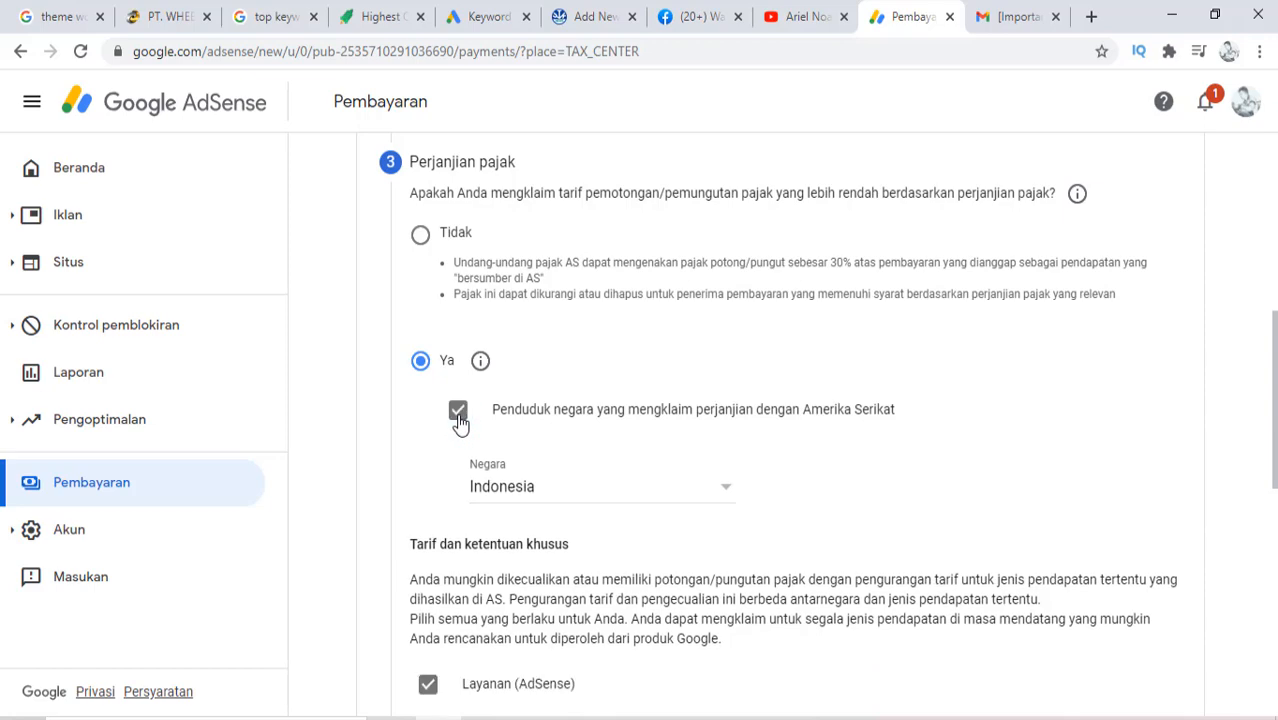
scroll(390, 510, down, 7)
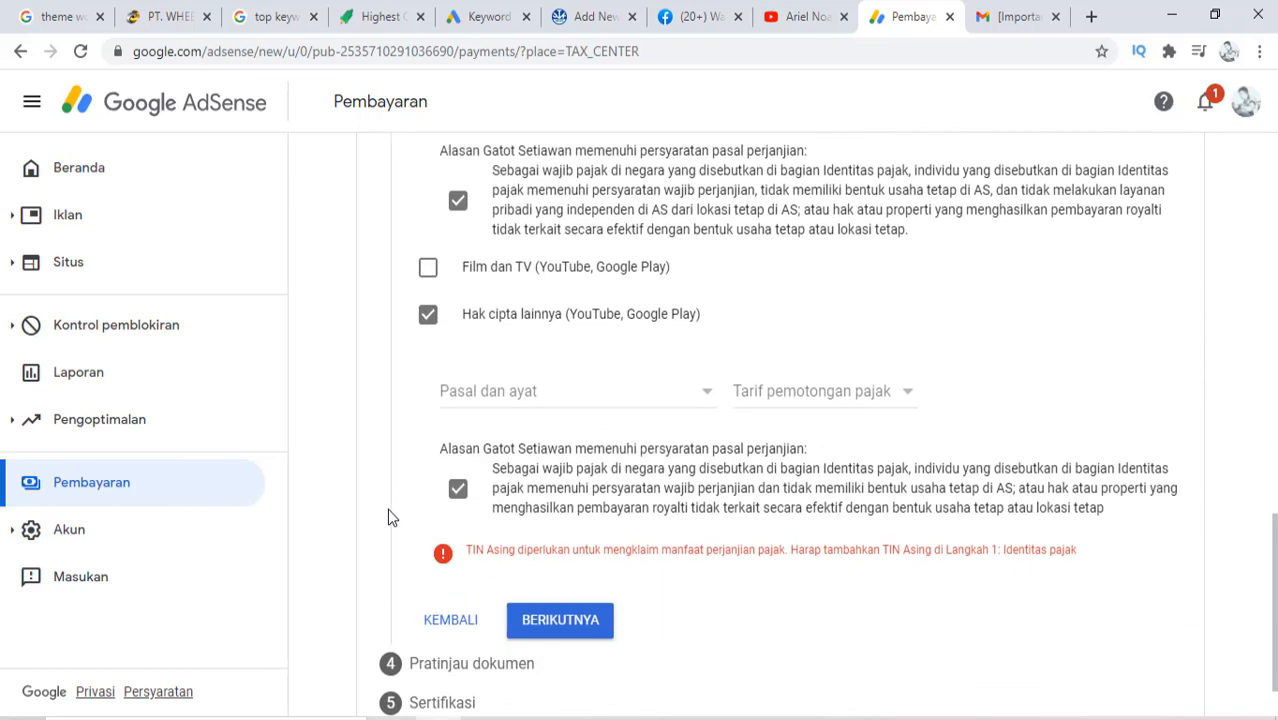
Cite Pasal 13 ayat 2 at a 10% rate for Hak cipta lainnya
click(556, 606)
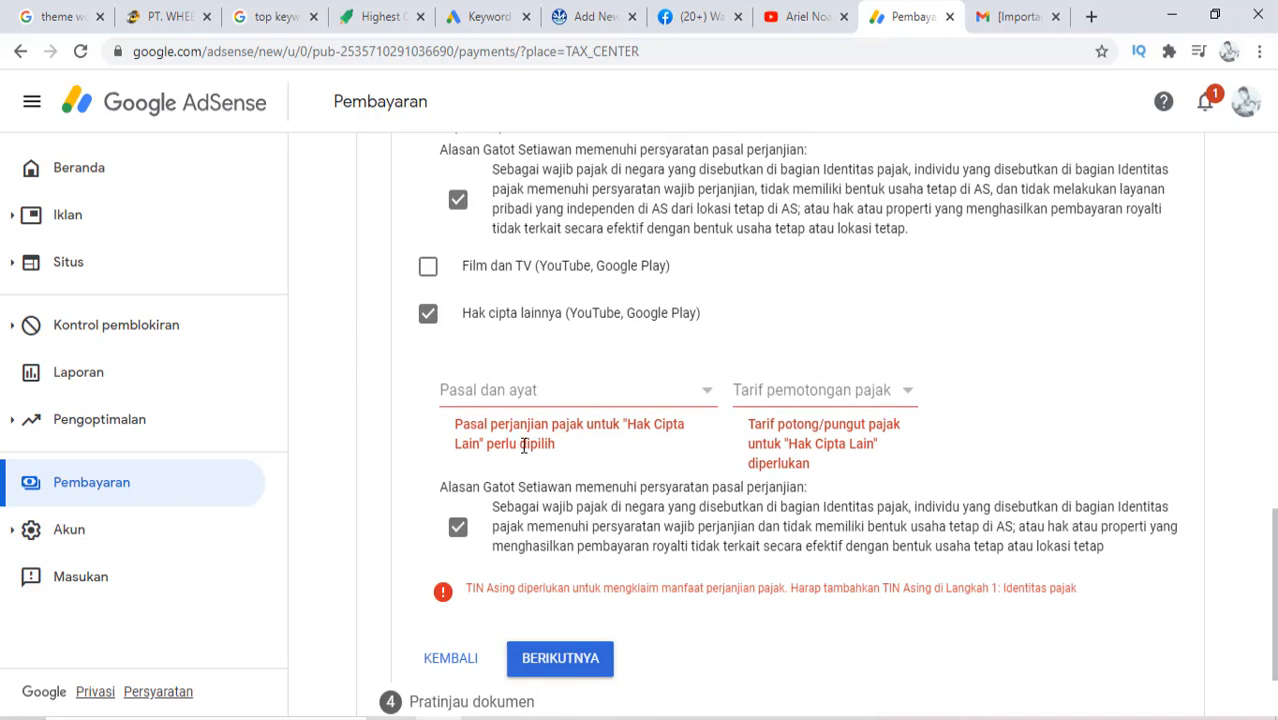
click(521, 393)
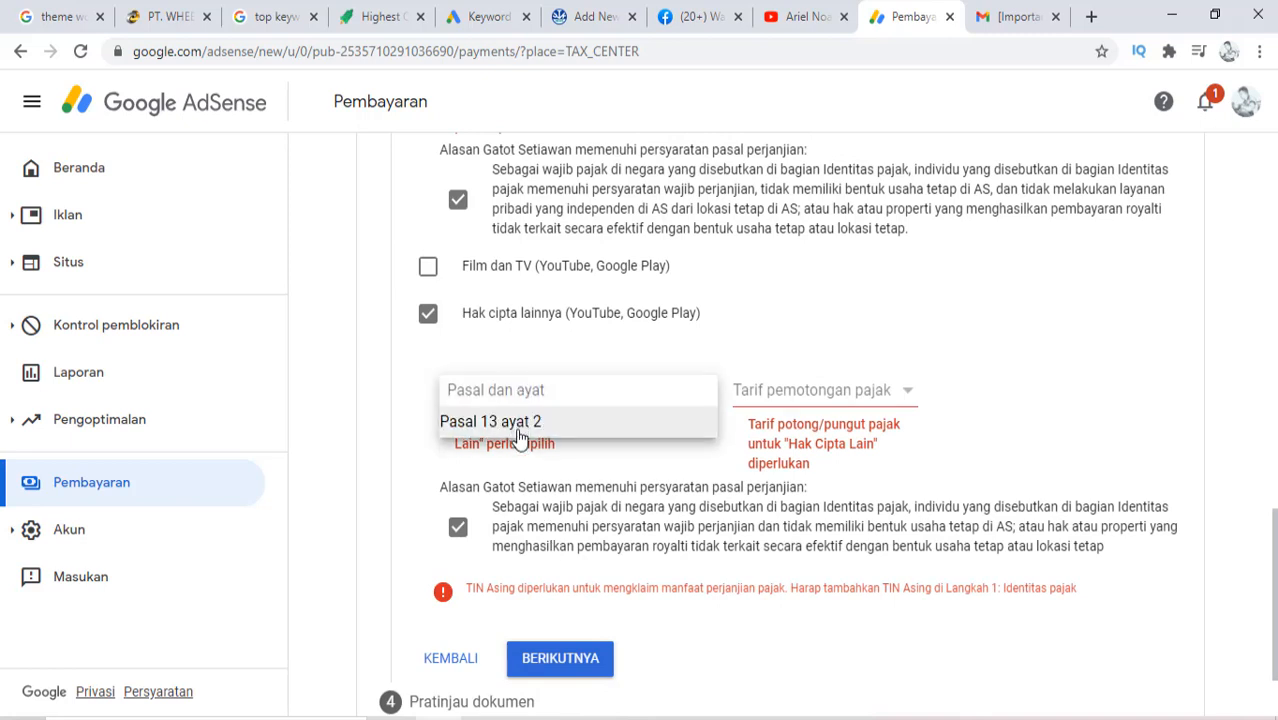
click(518, 430)
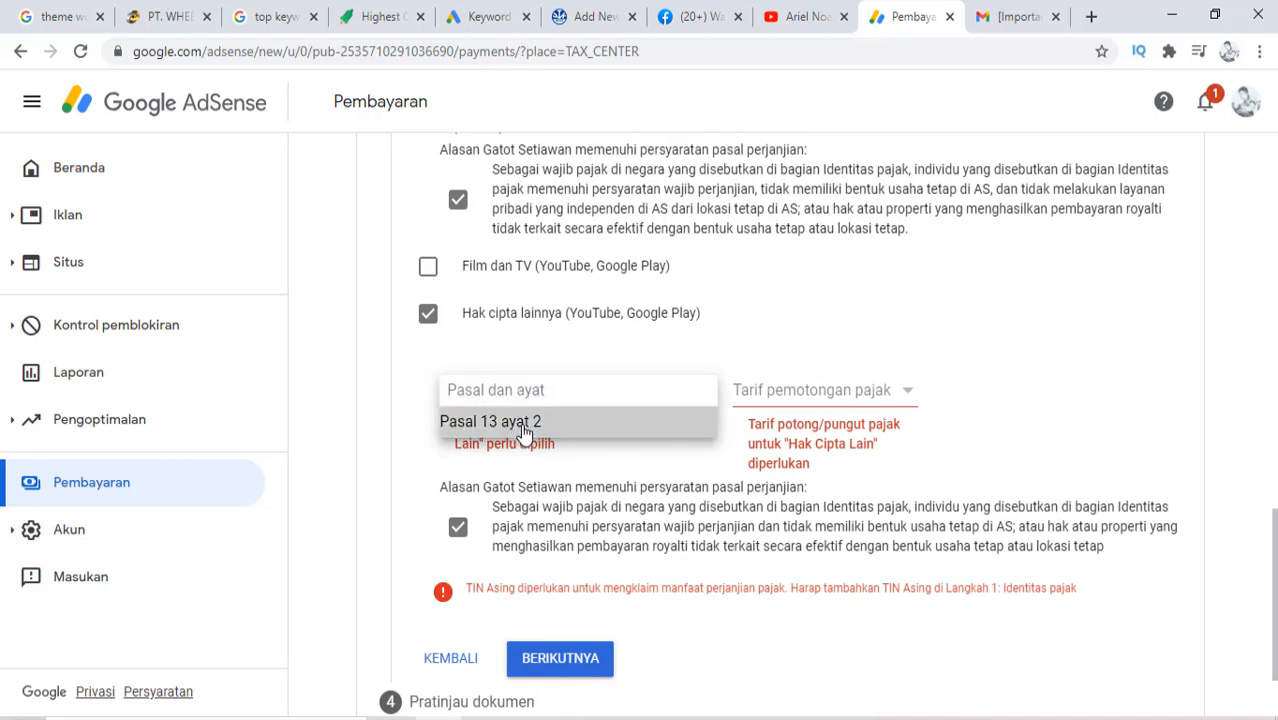
click(764, 396)
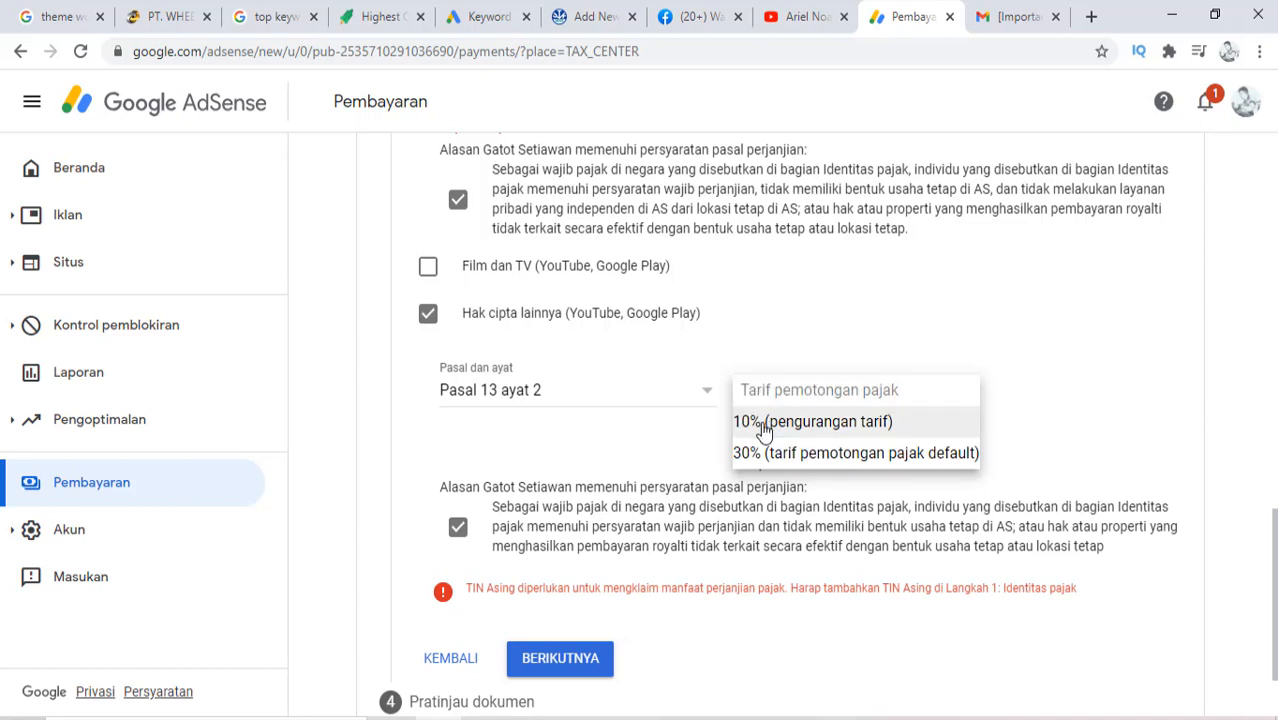
click(764, 424)
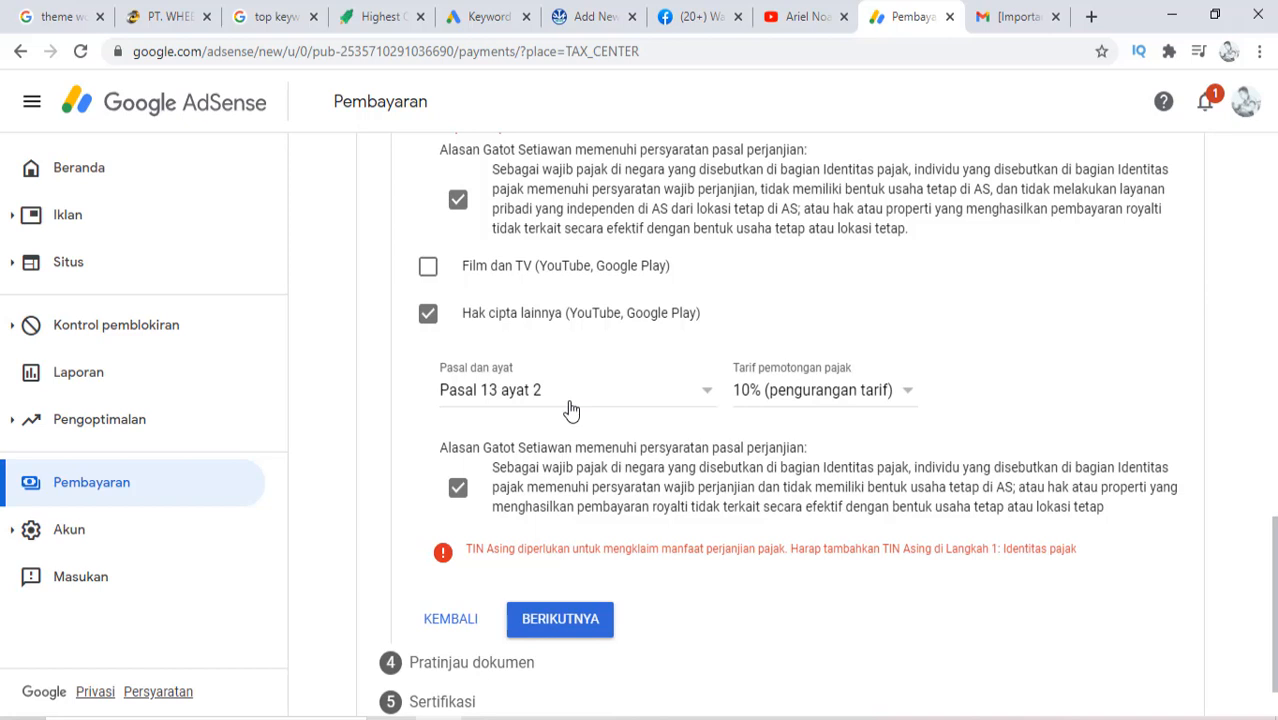
click(762, 393)
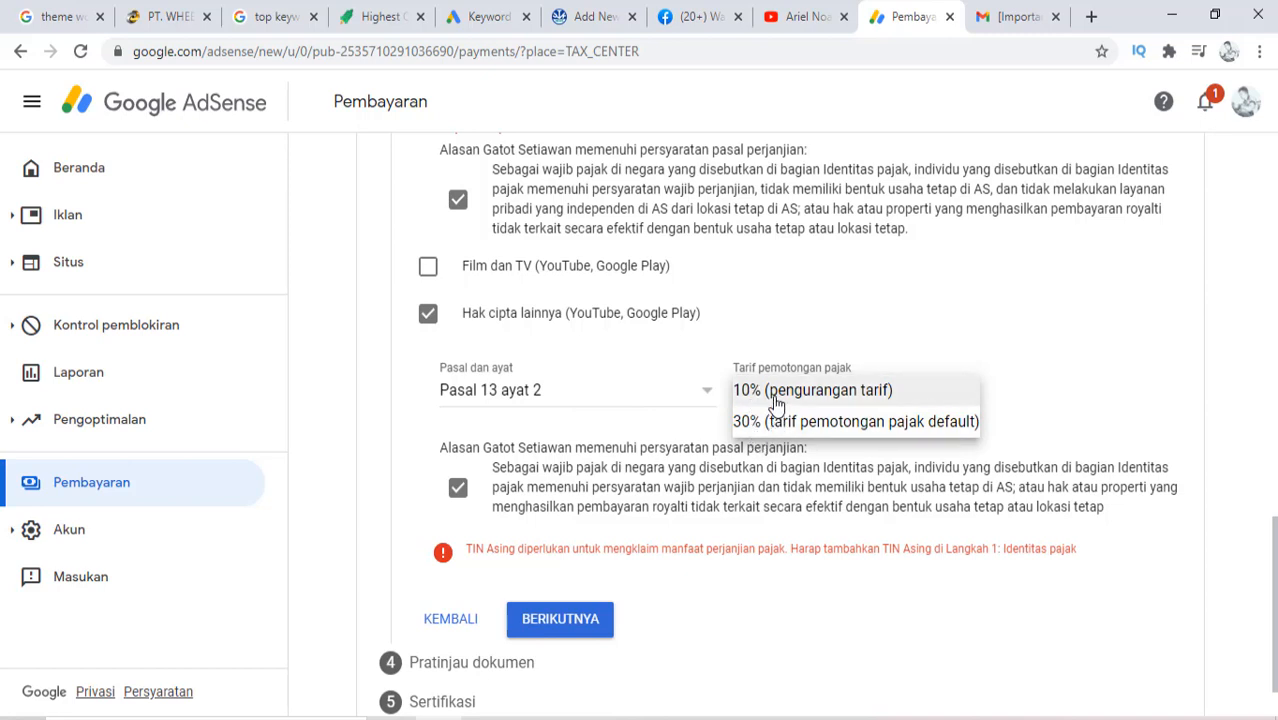
click(776, 399)
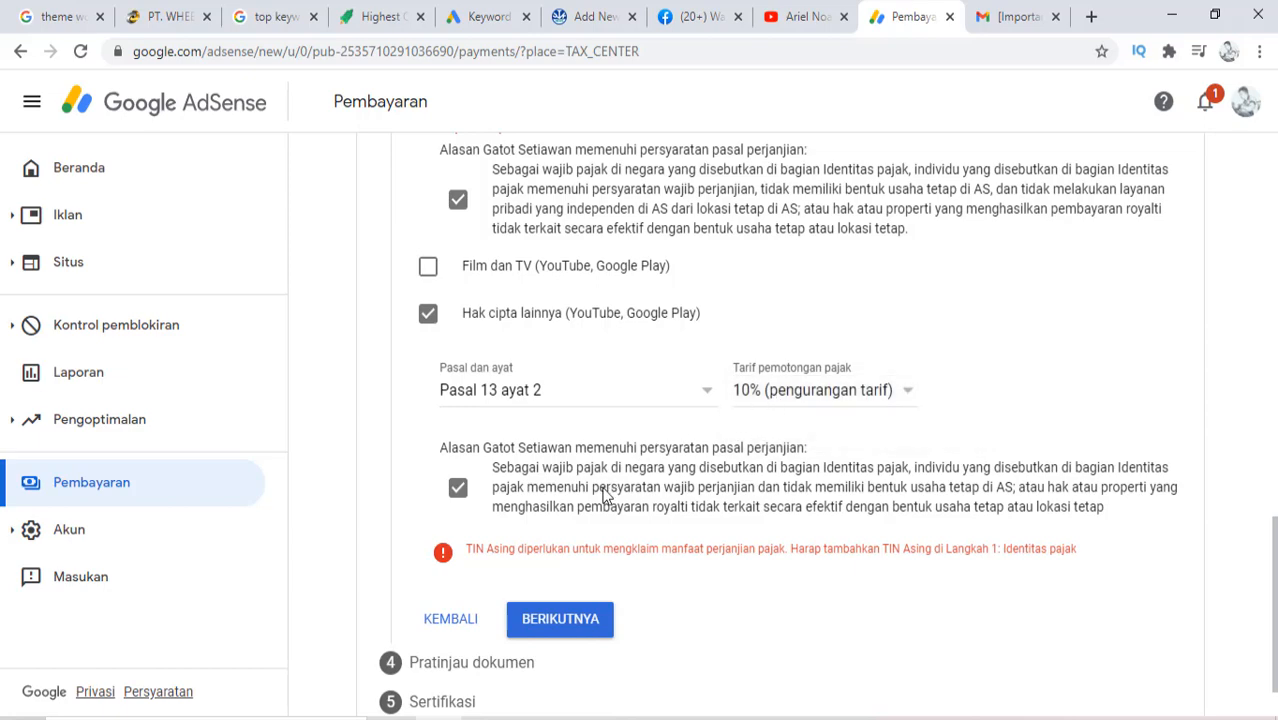
scroll(689, 360, down, 2)
scroll(700, 374, up, 5)
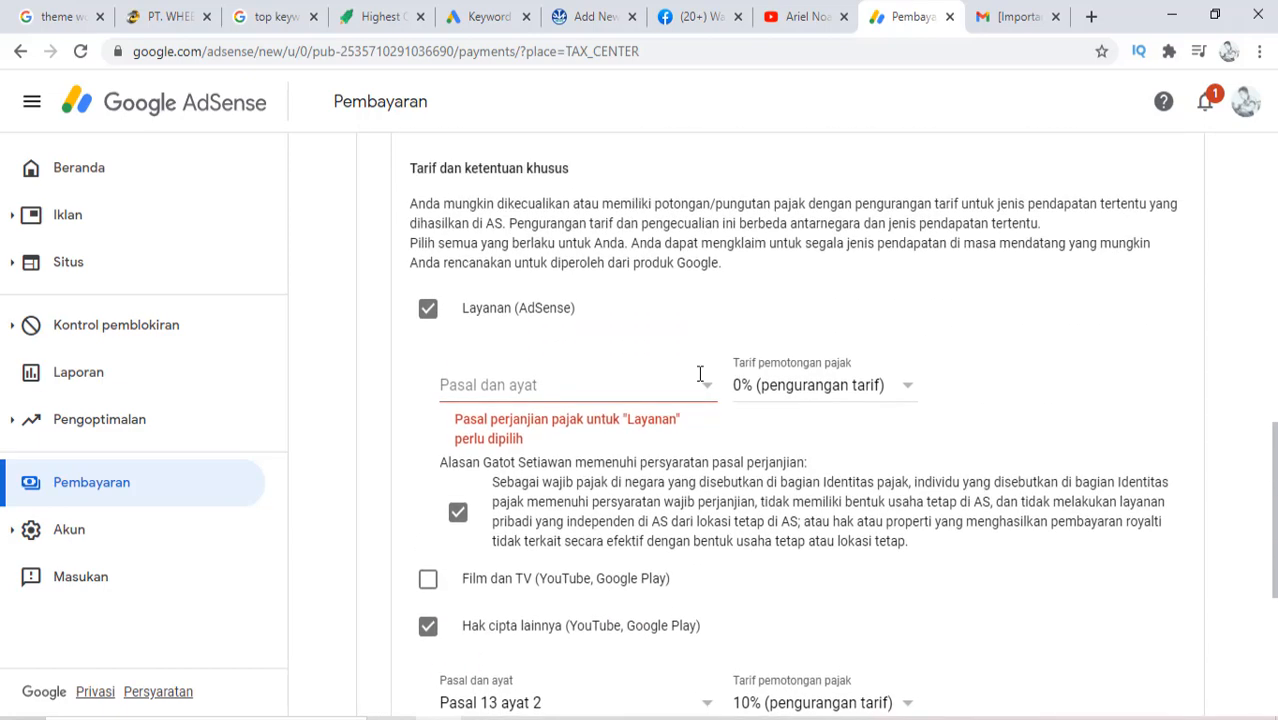
Cite Pasal 8 ayat 1 for Layanan (AdSense) income
click(466, 390)
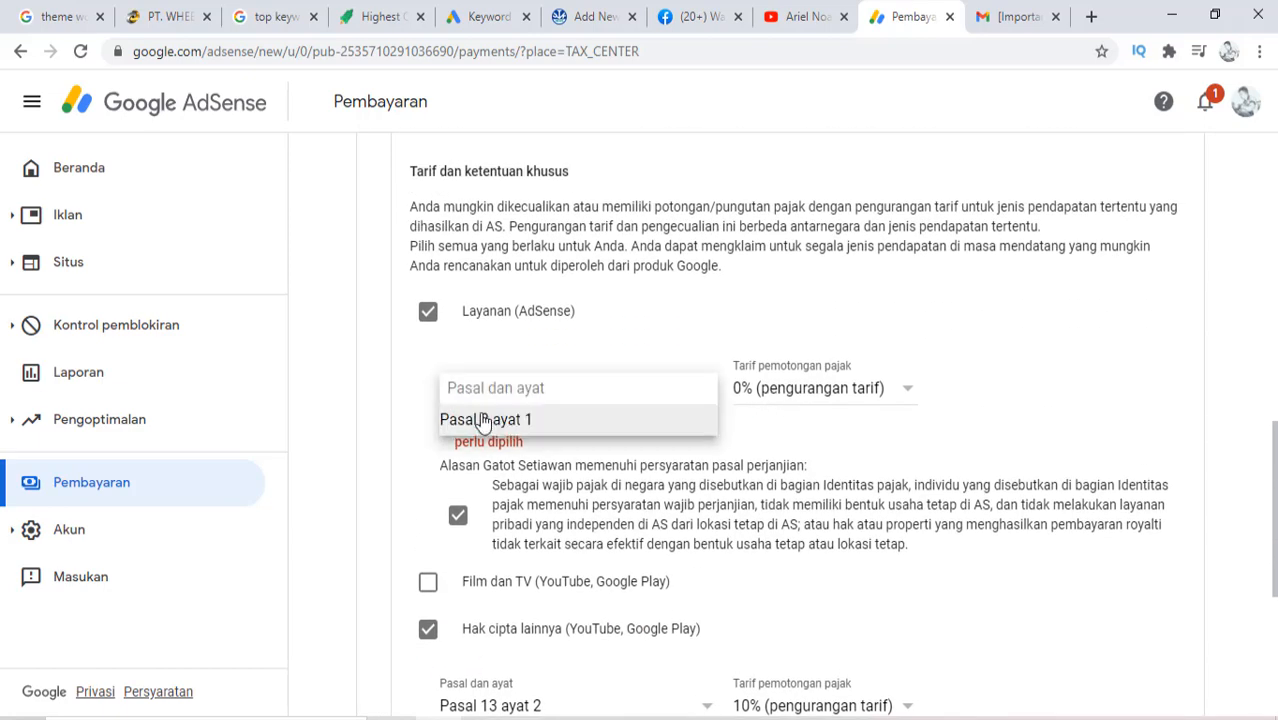
click(483, 420)
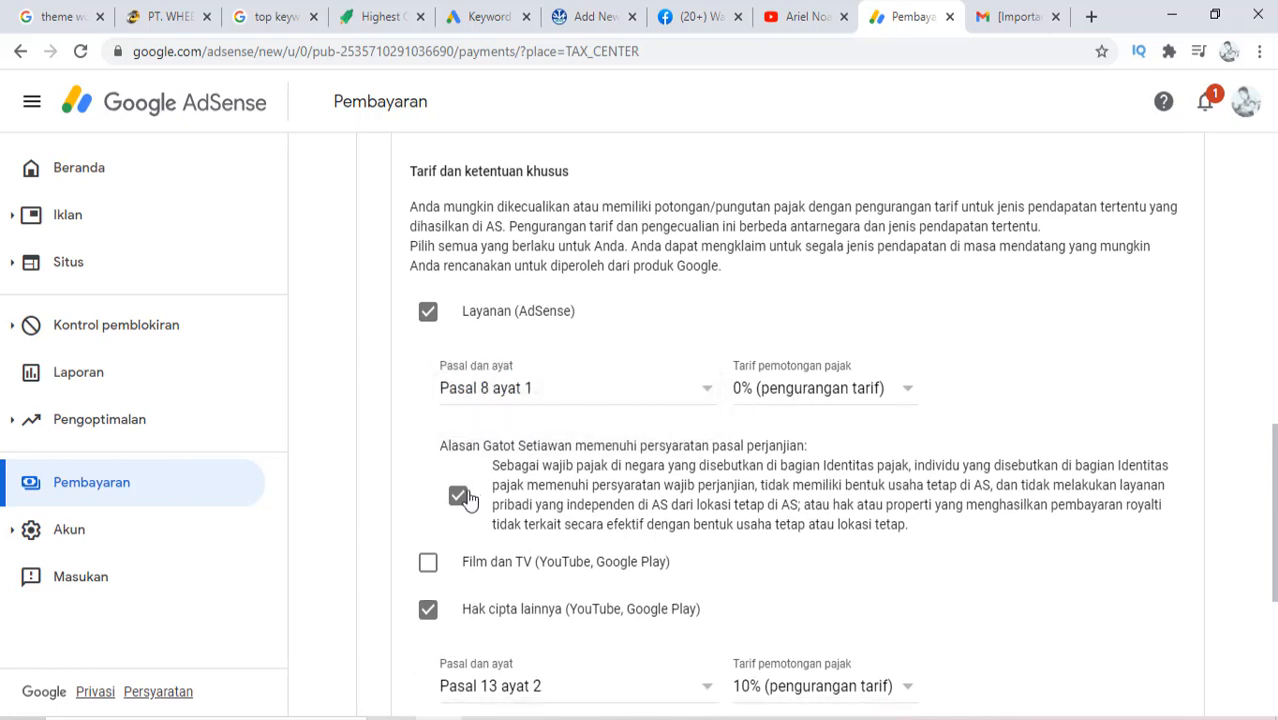
scroll(467, 497, down, 4)
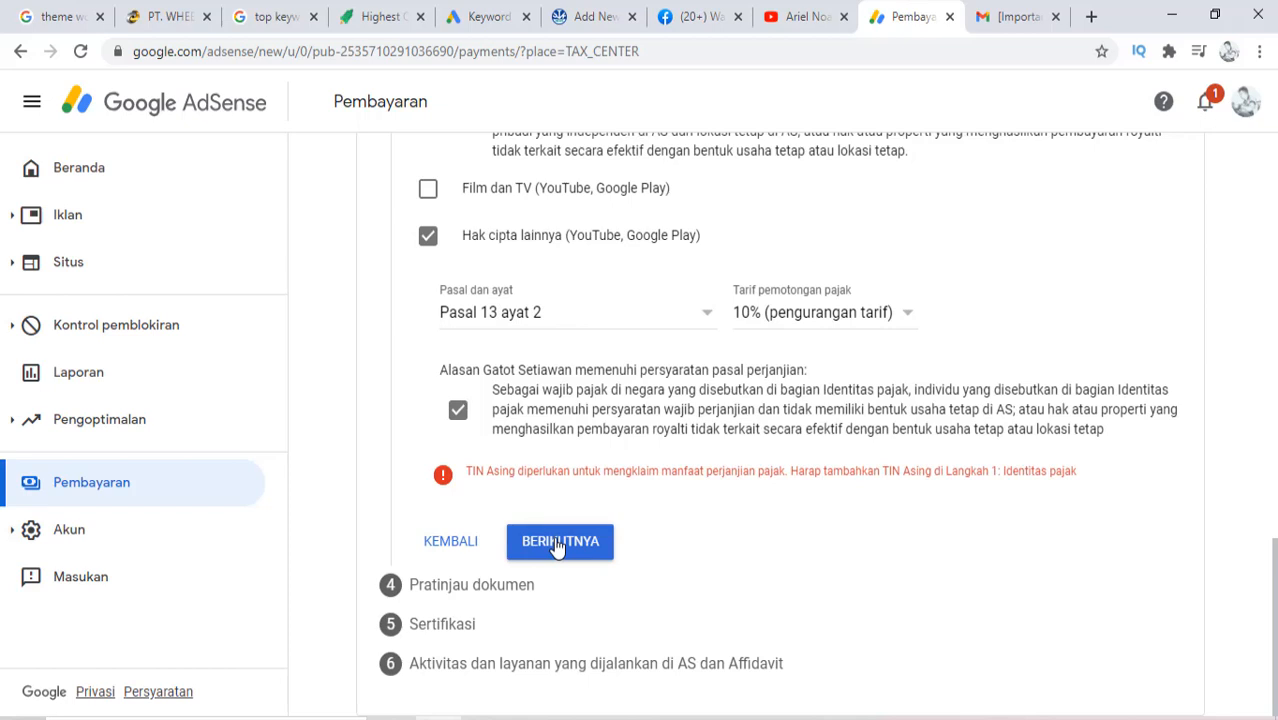
Retry continuing past the treaty step, which stays blocked by the foreign TIN error
click(557, 548)
scroll(727, 452, up, 10)
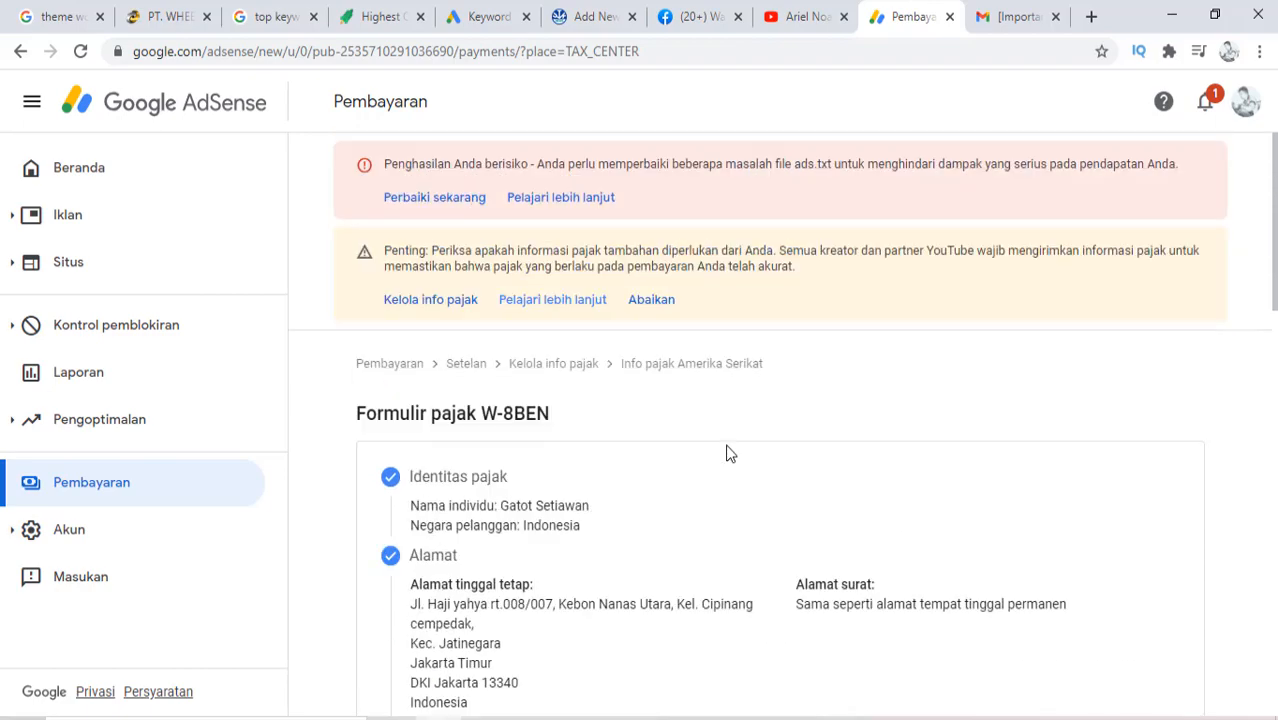
scroll(727, 453, down, 10)
scroll(728, 455, down, 1)
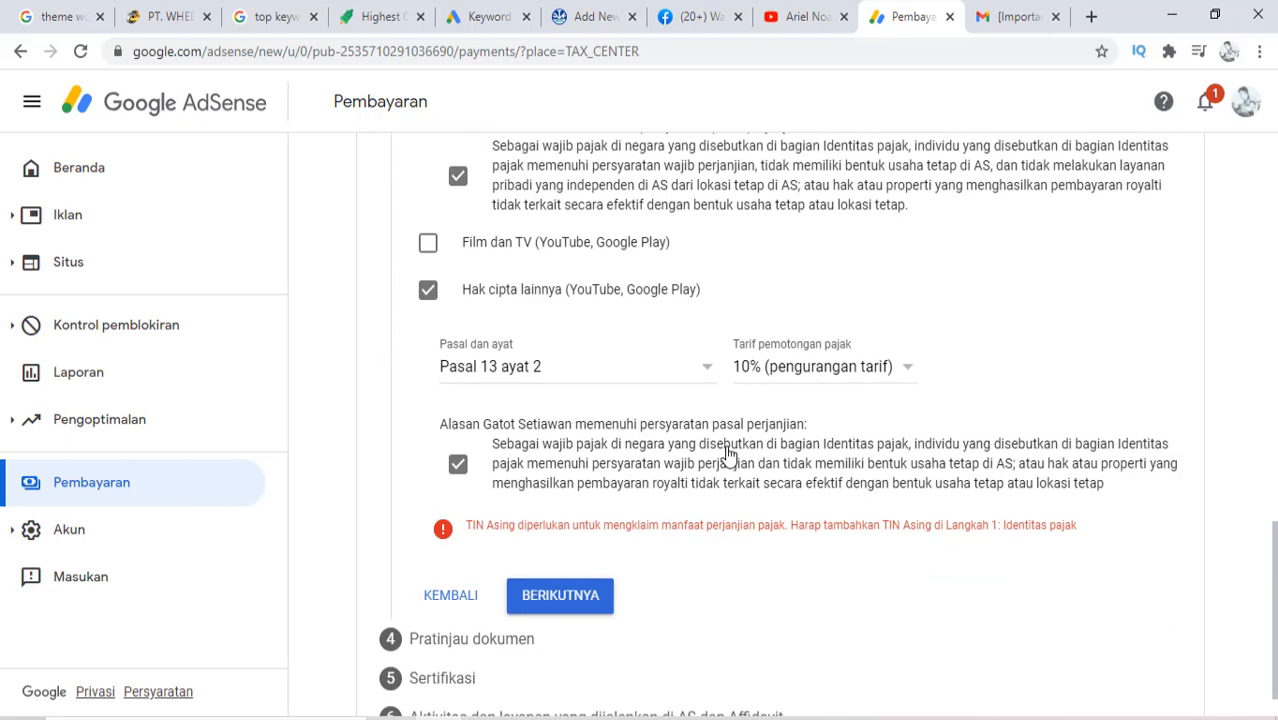
scroll(561, 513, down, 1)
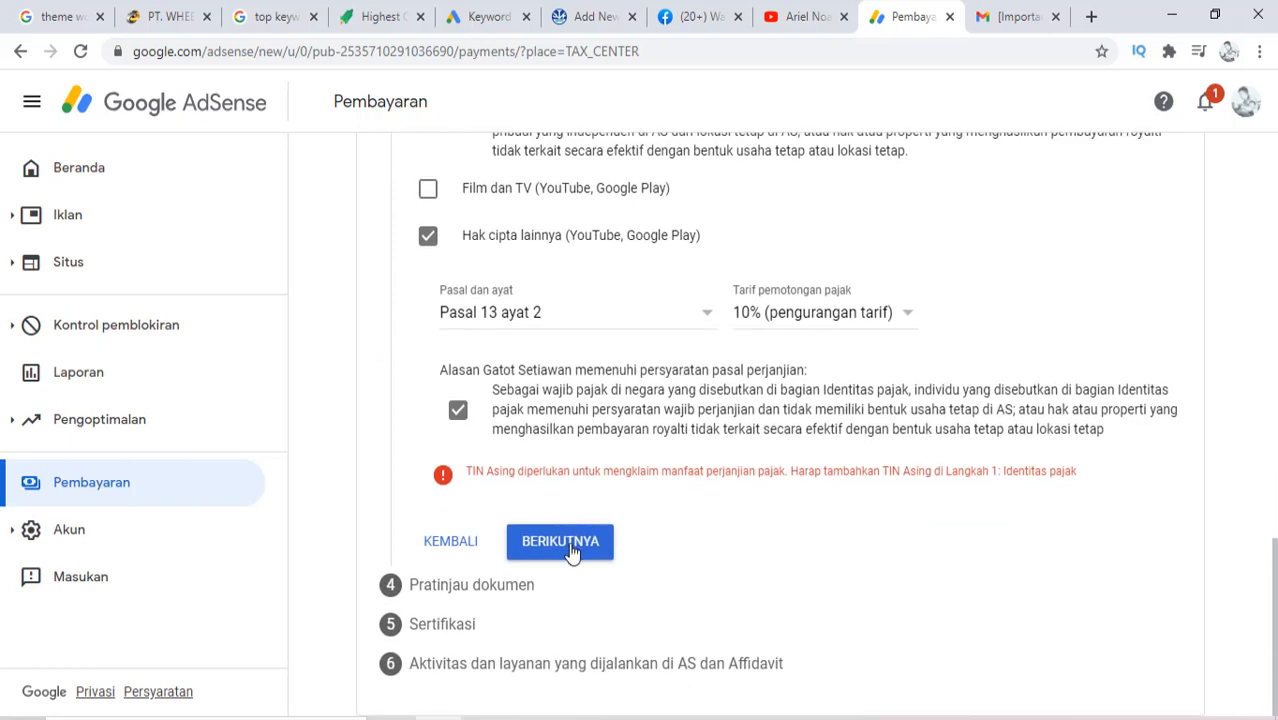
click(574, 546)
click(574, 541)
scroll(671, 448, up, 6)
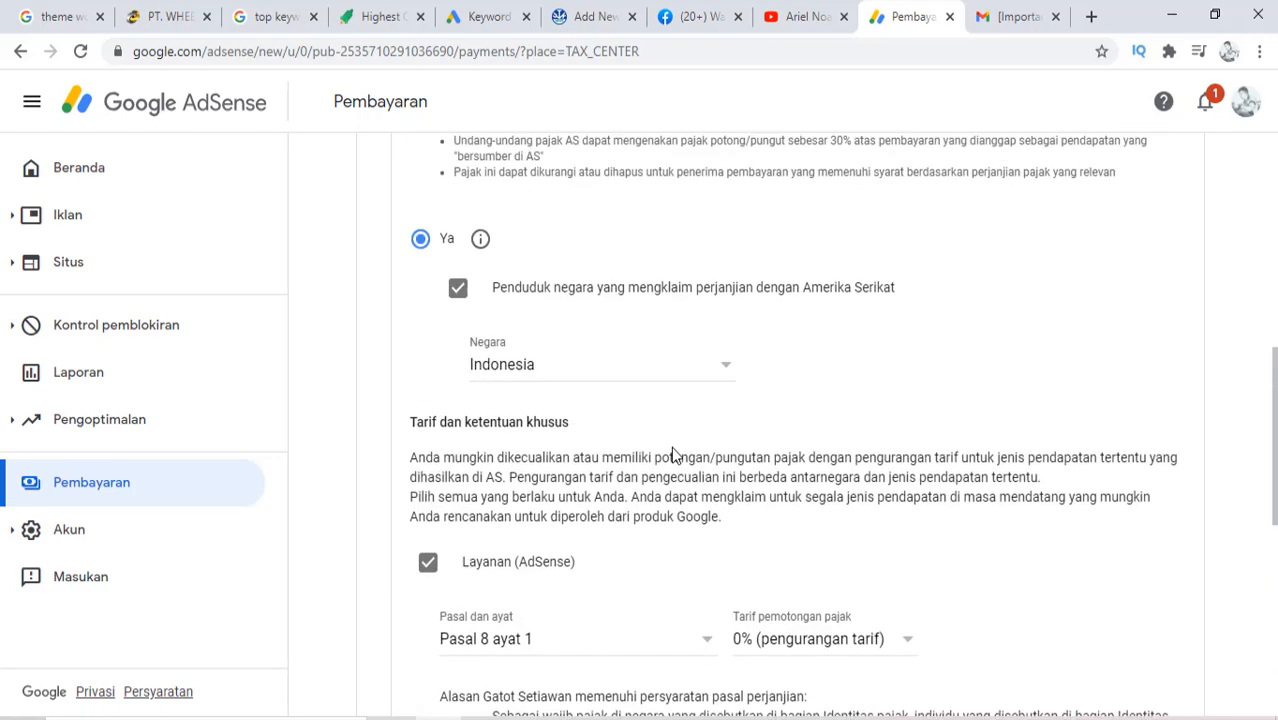
scroll(672, 452, up, 3)
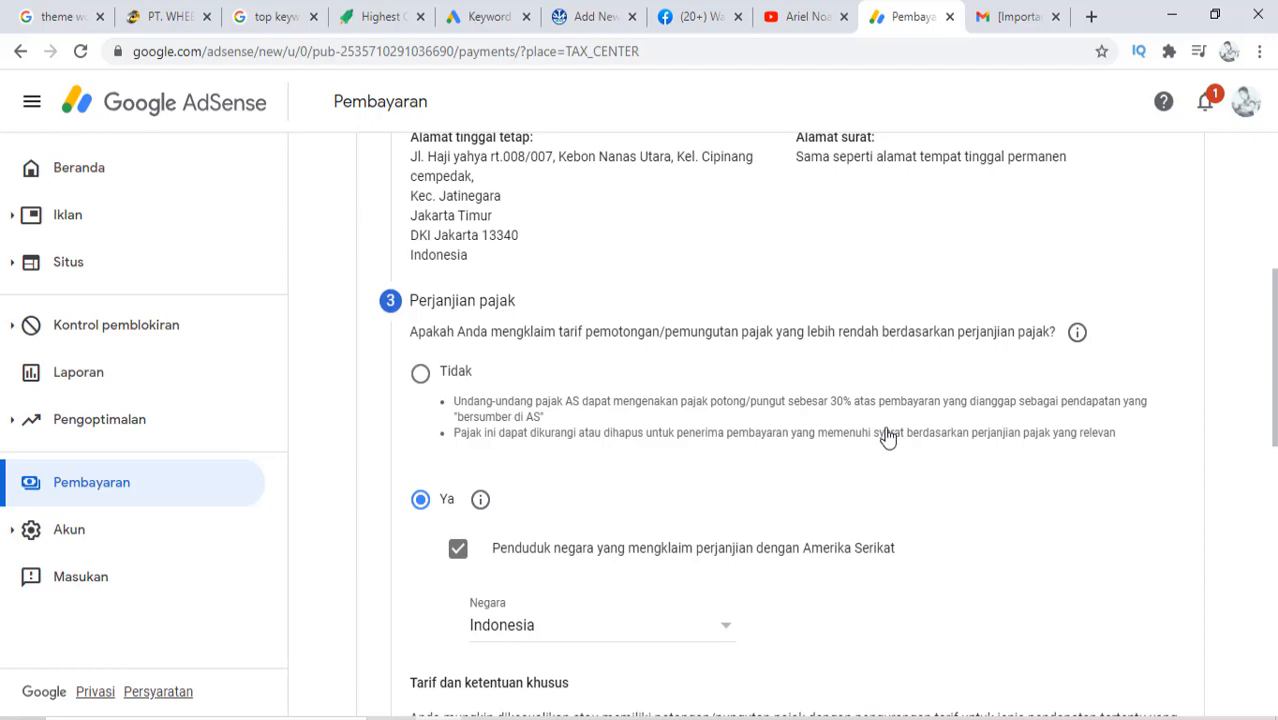
scroll(888, 437, down, 6)
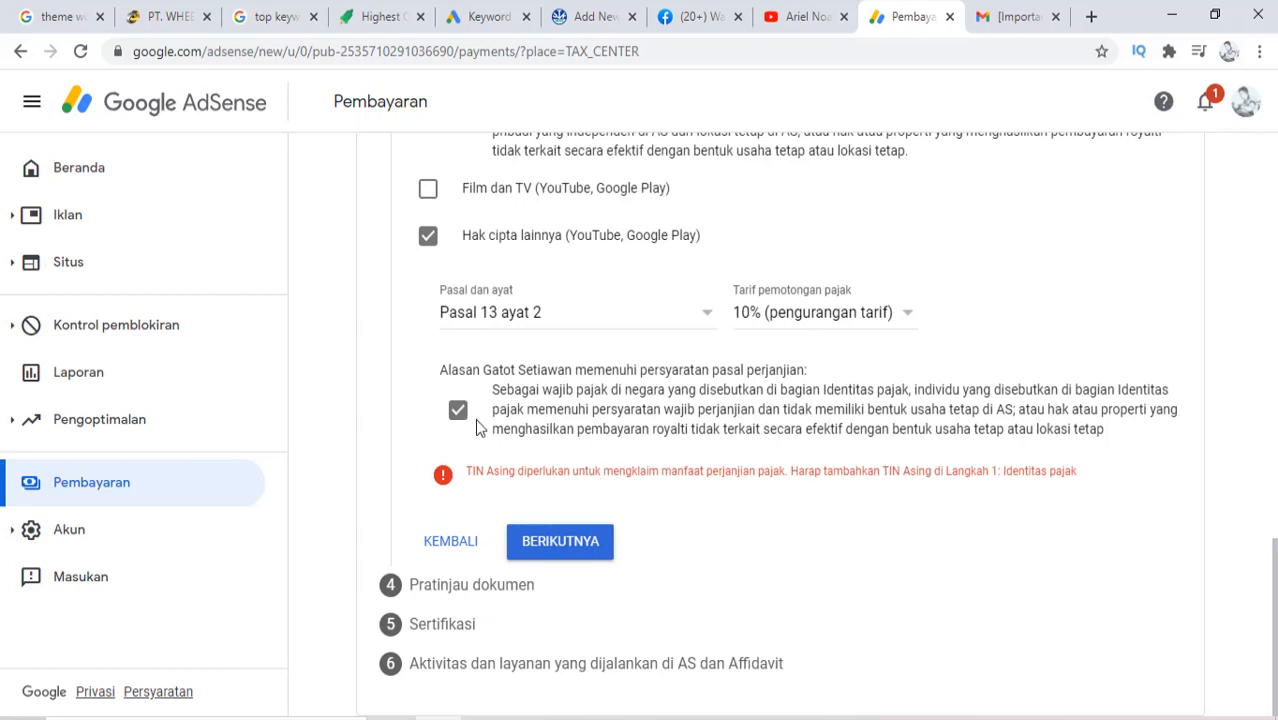
Toggle Film dan TV on and off, retry continuing, then answer 'Tidak' to the reduced-rate question
click(428, 190)
click(428, 192)
click(556, 549)
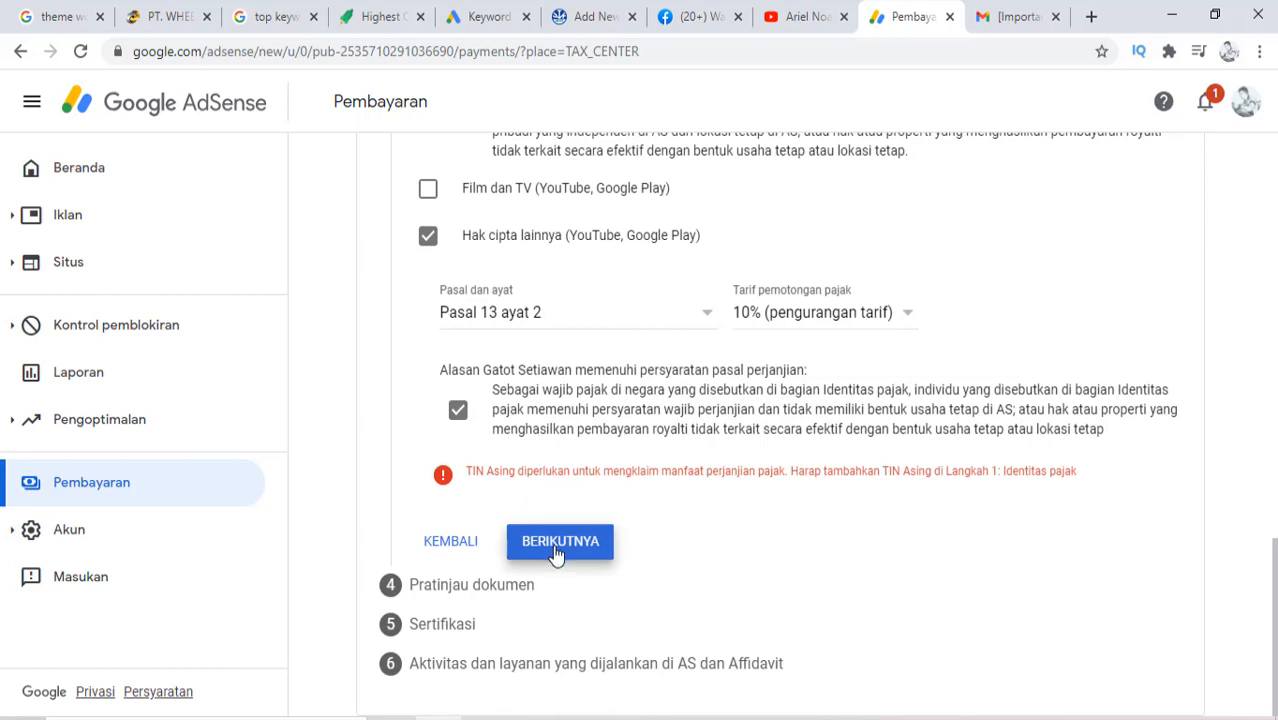
click(556, 549)
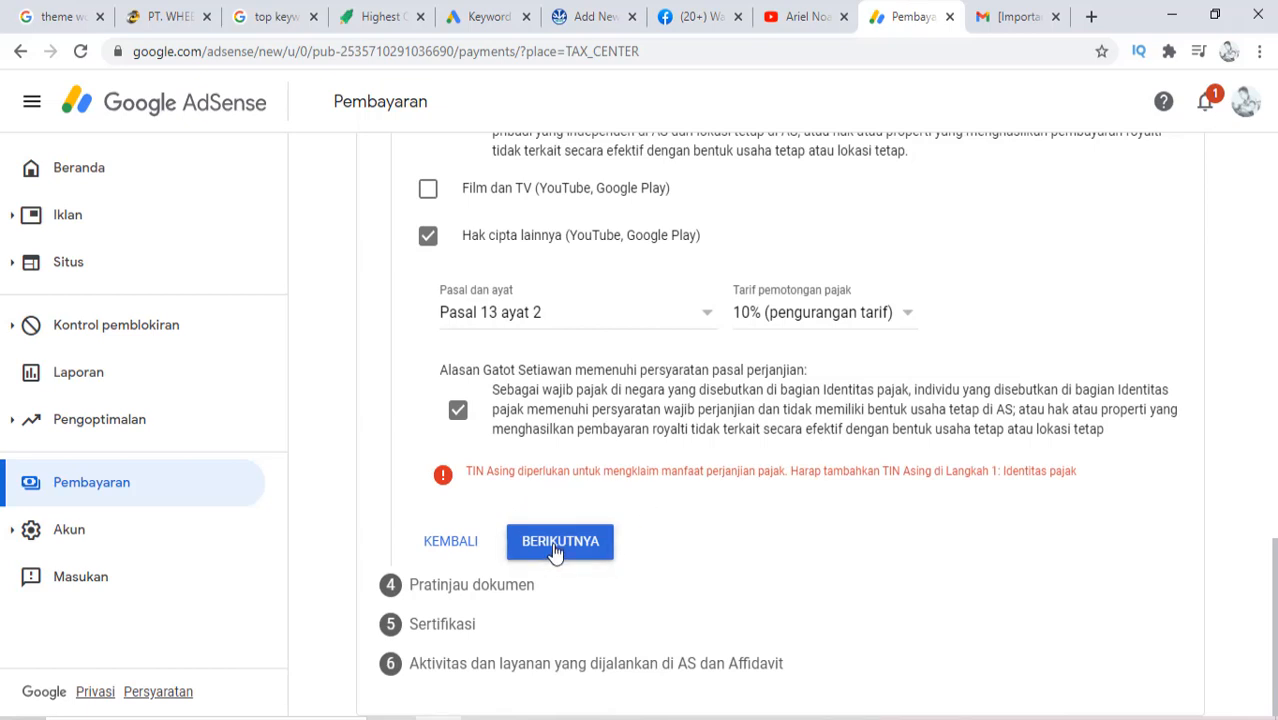
click(556, 549)
click(556, 549)
click(556, 549)
scroll(433, 571, up, 8)
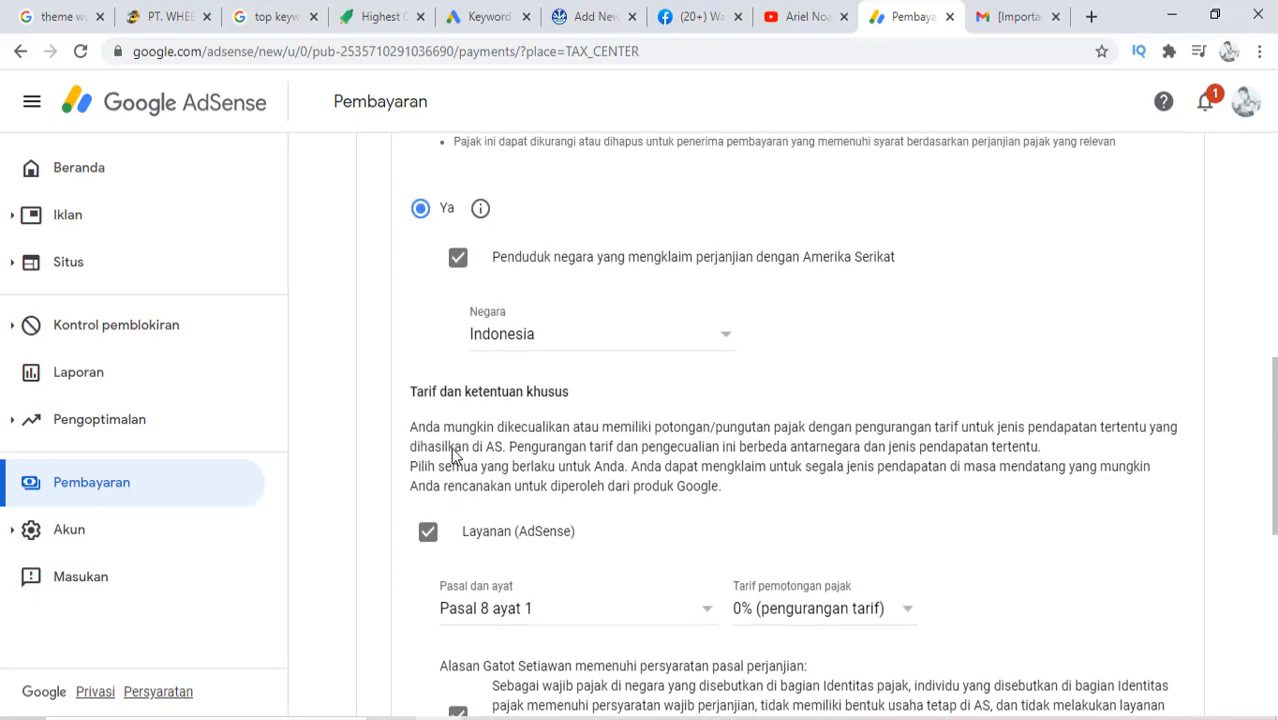
click(421, 177)
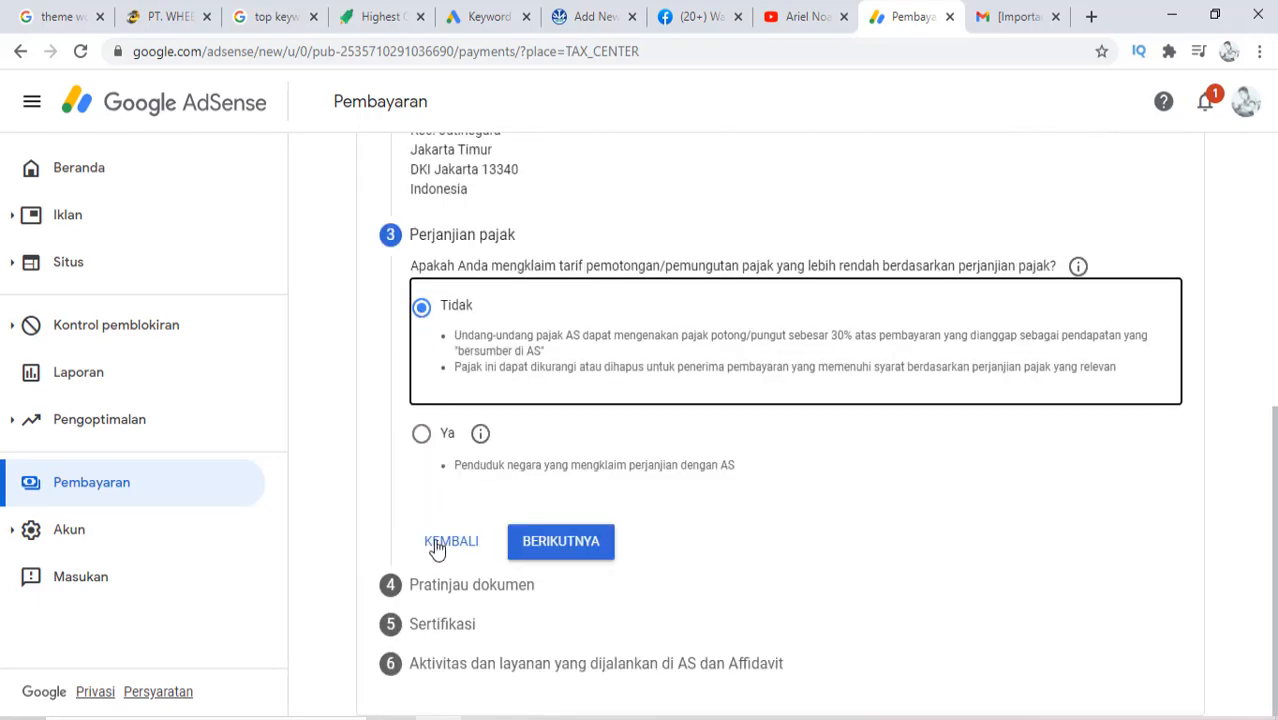
Continue to the document preview and open the Formulir W-8BEN: Default PDF in a new tab
click(561, 545)
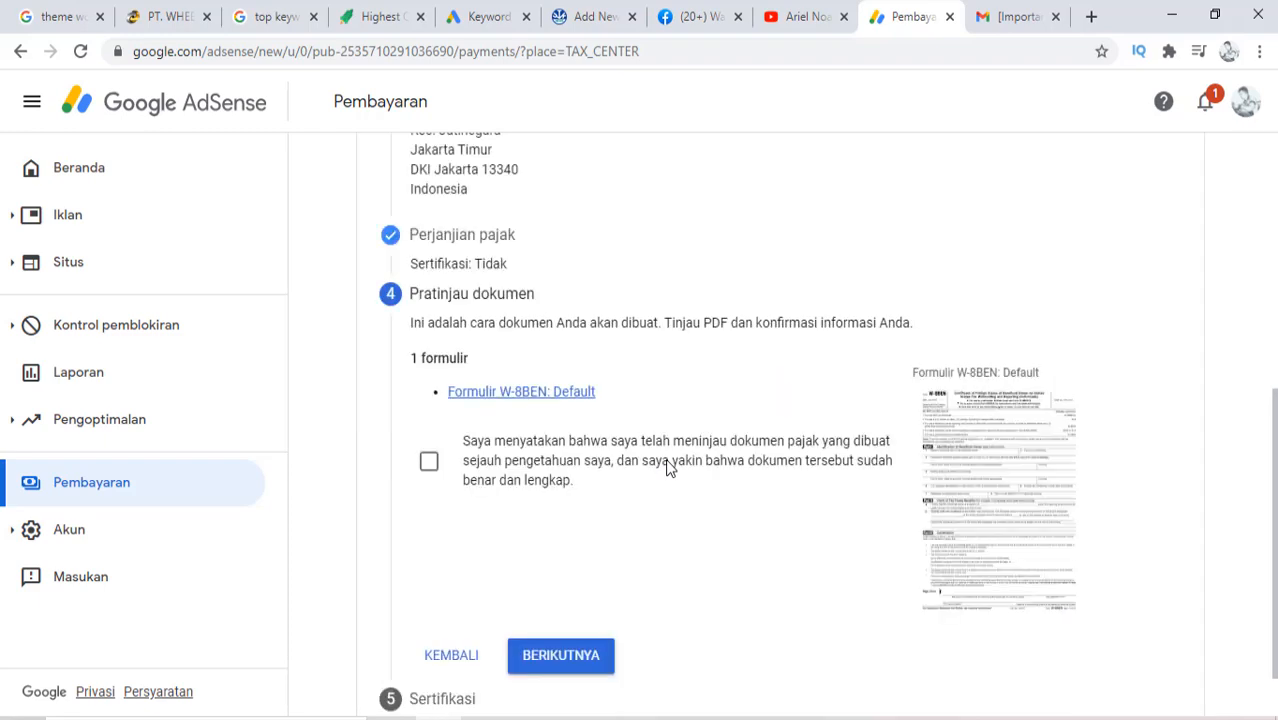
scroll(668, 468, down, 1)
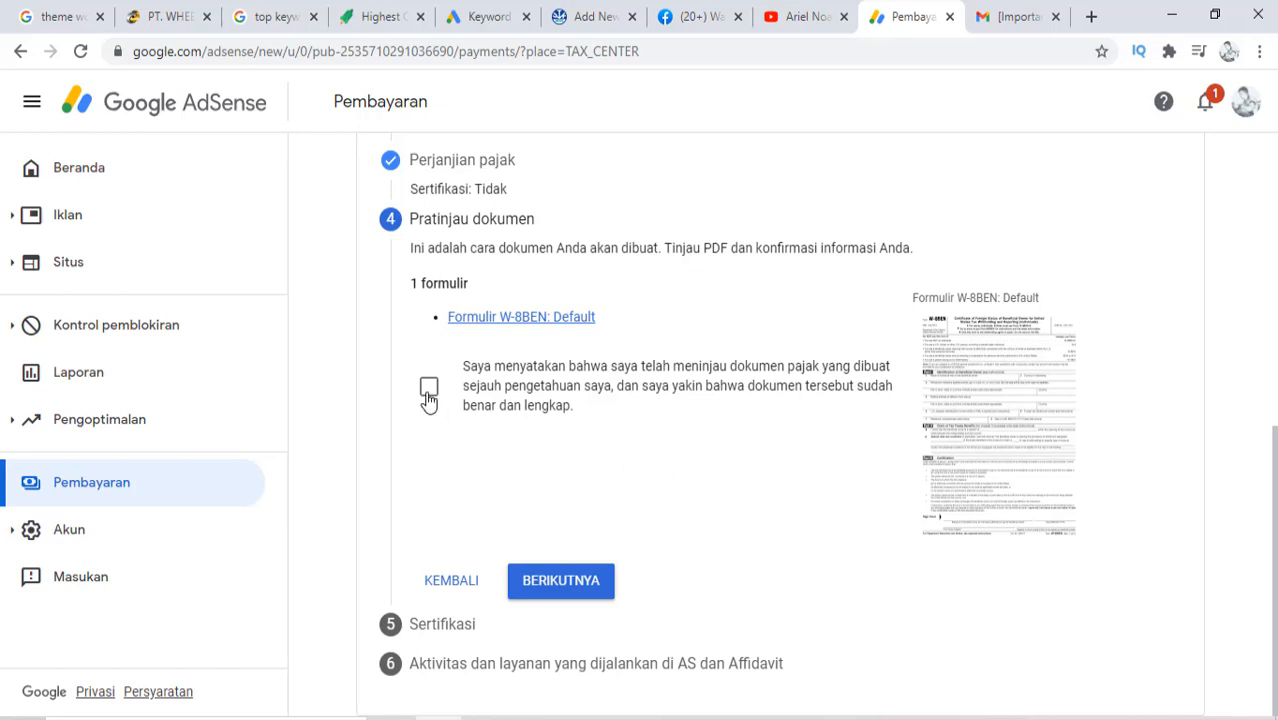
click(1040, 400)
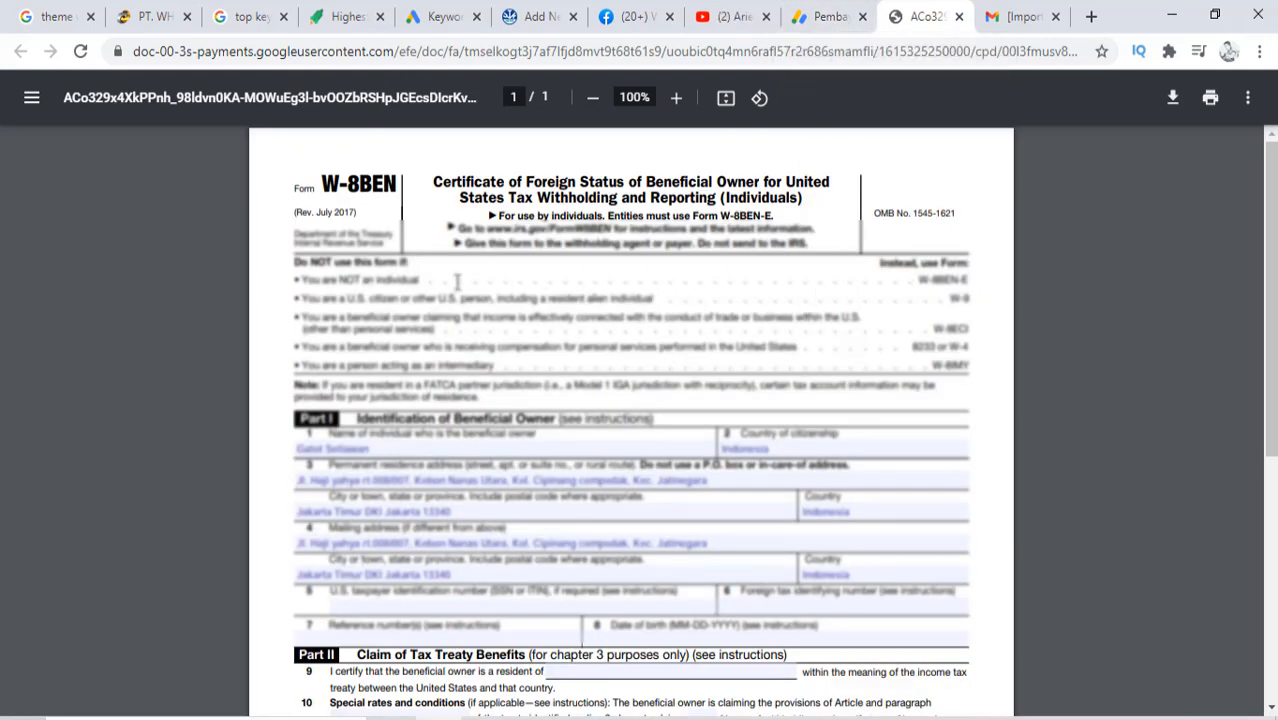
Scroll through the W-8BEN PDF, close its tab, and tick the document-review declaration
scroll(413, 492, down, 3)
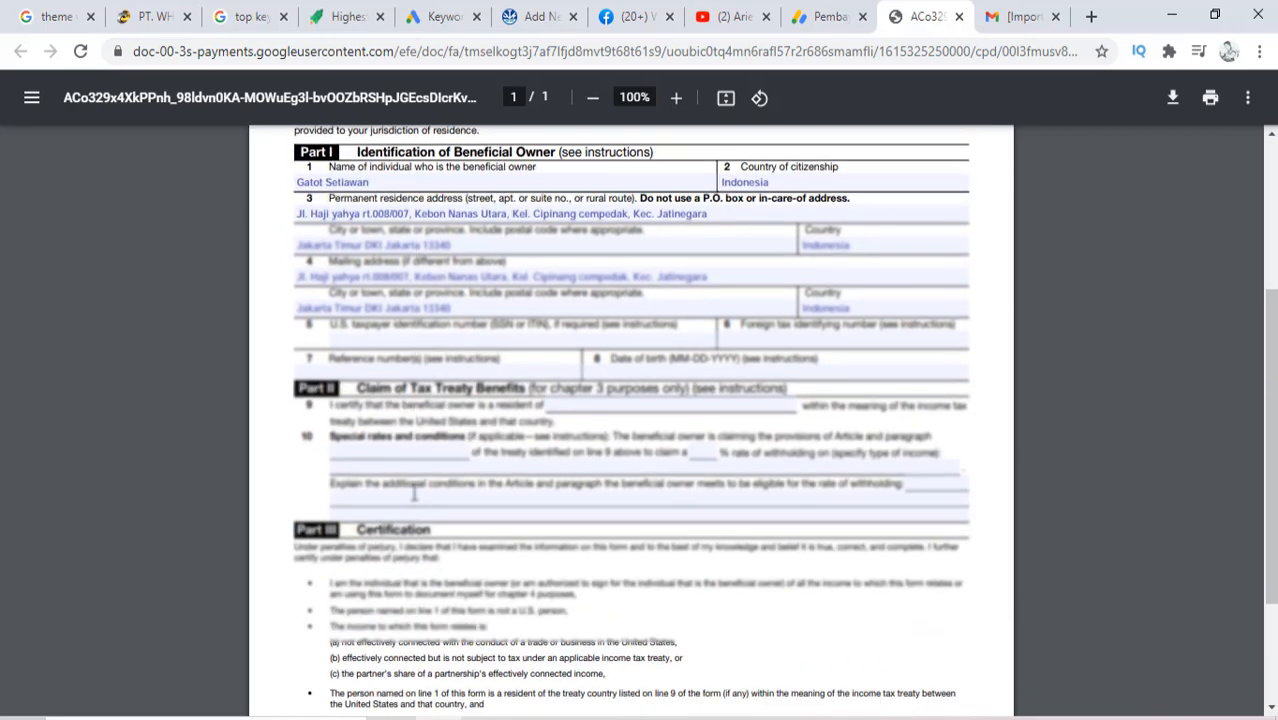
scroll(413, 492, down, 2)
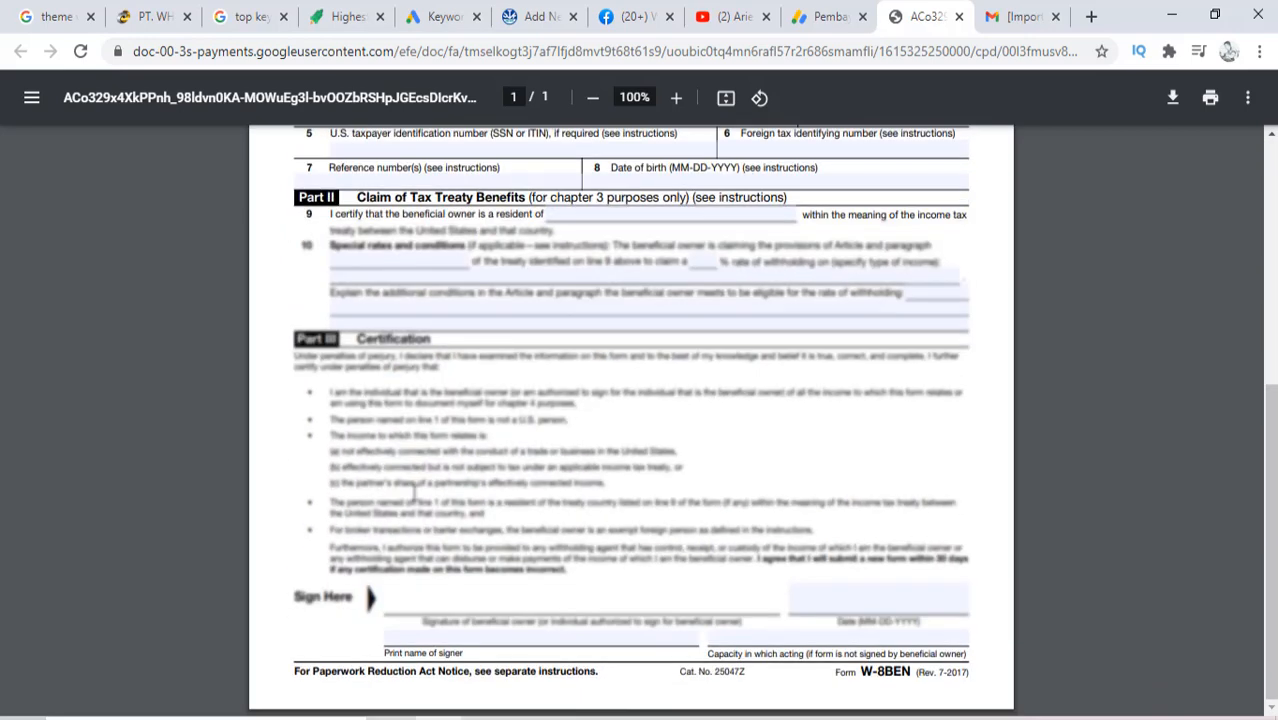
scroll(627, 397, up, 4)
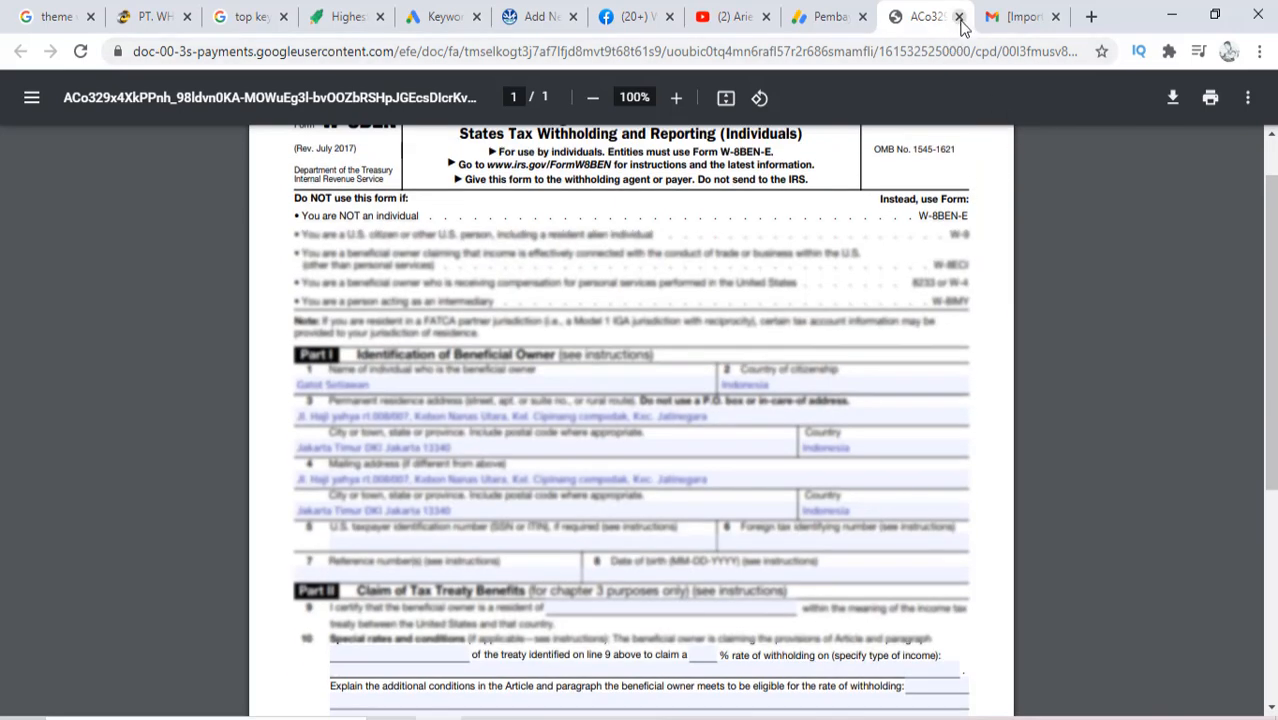
click(958, 16)
click(430, 388)
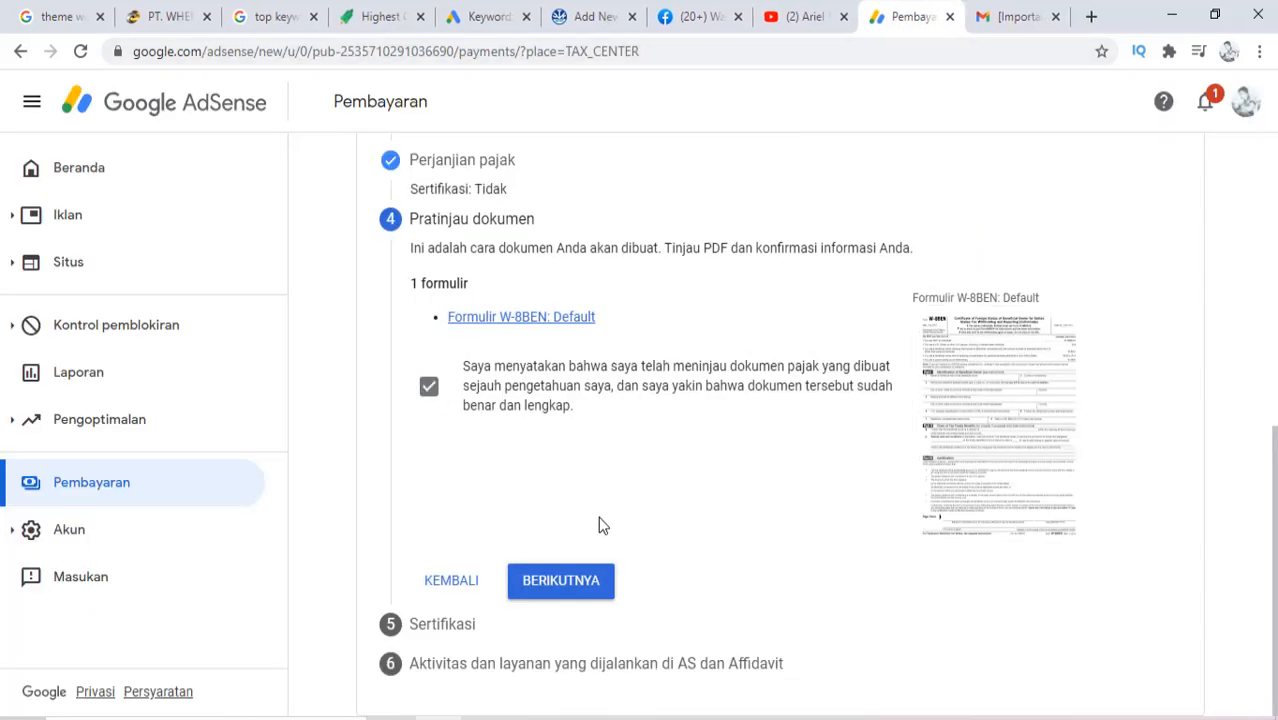
Sign with the beneficial owner's full legal name, answer 'Ya' to signing for yourself, and continue
click(568, 591)
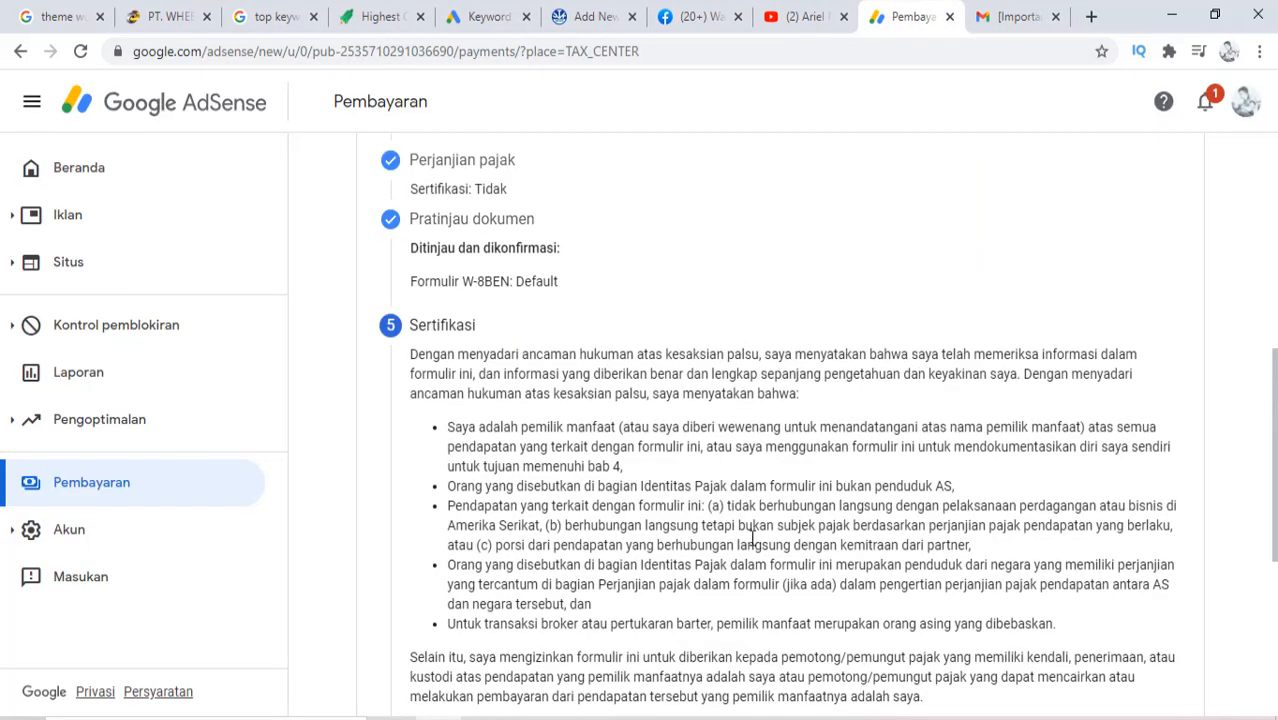
scroll(750, 537, down, 4)
scroll(752, 538, down, 1)
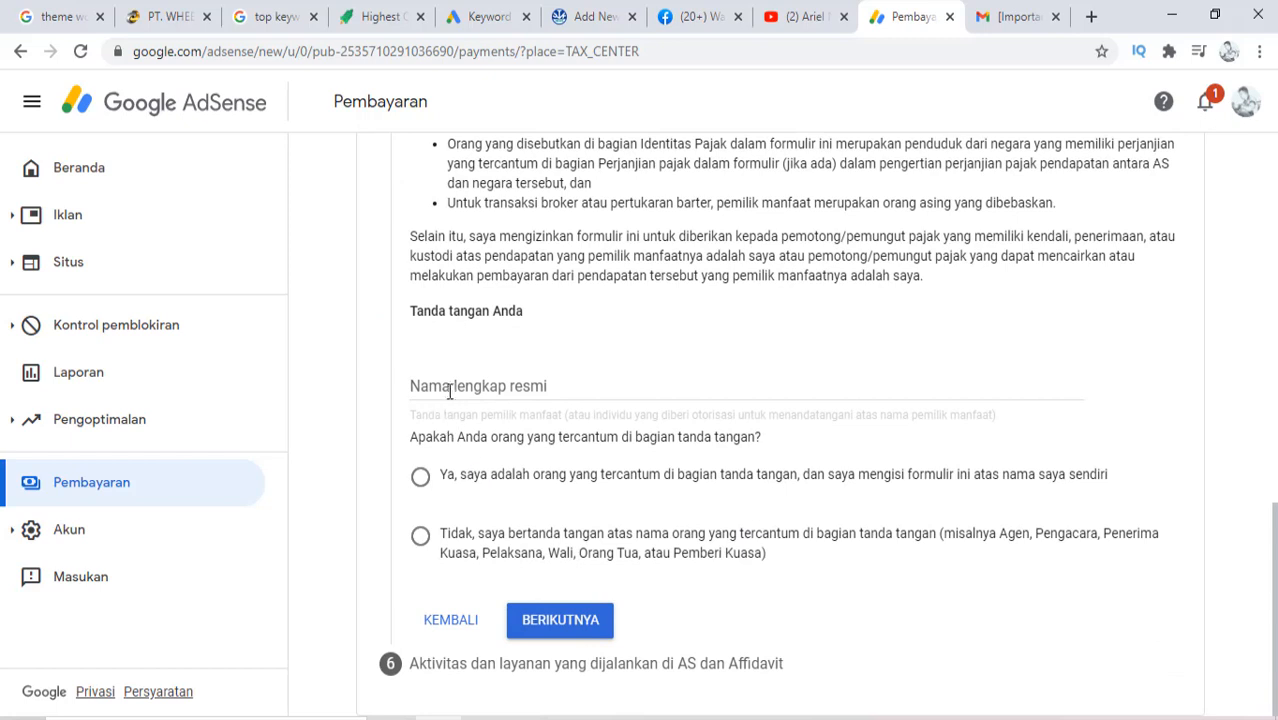
click(451, 387)
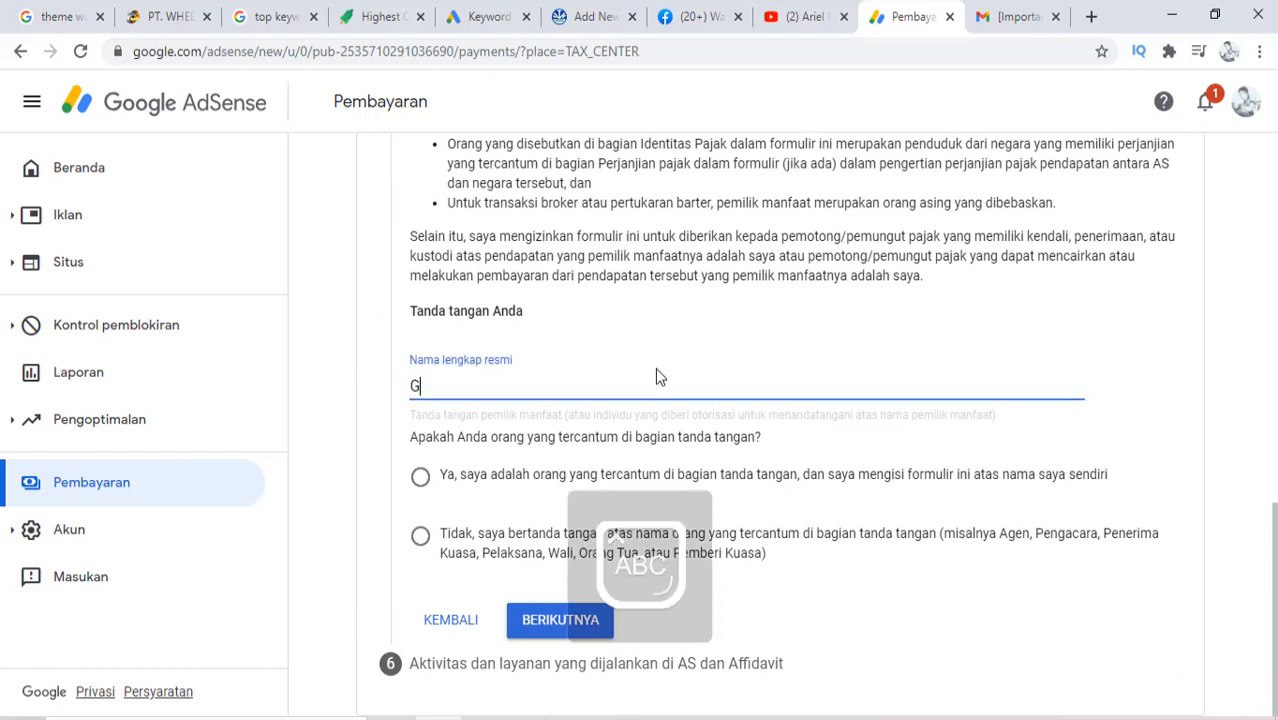
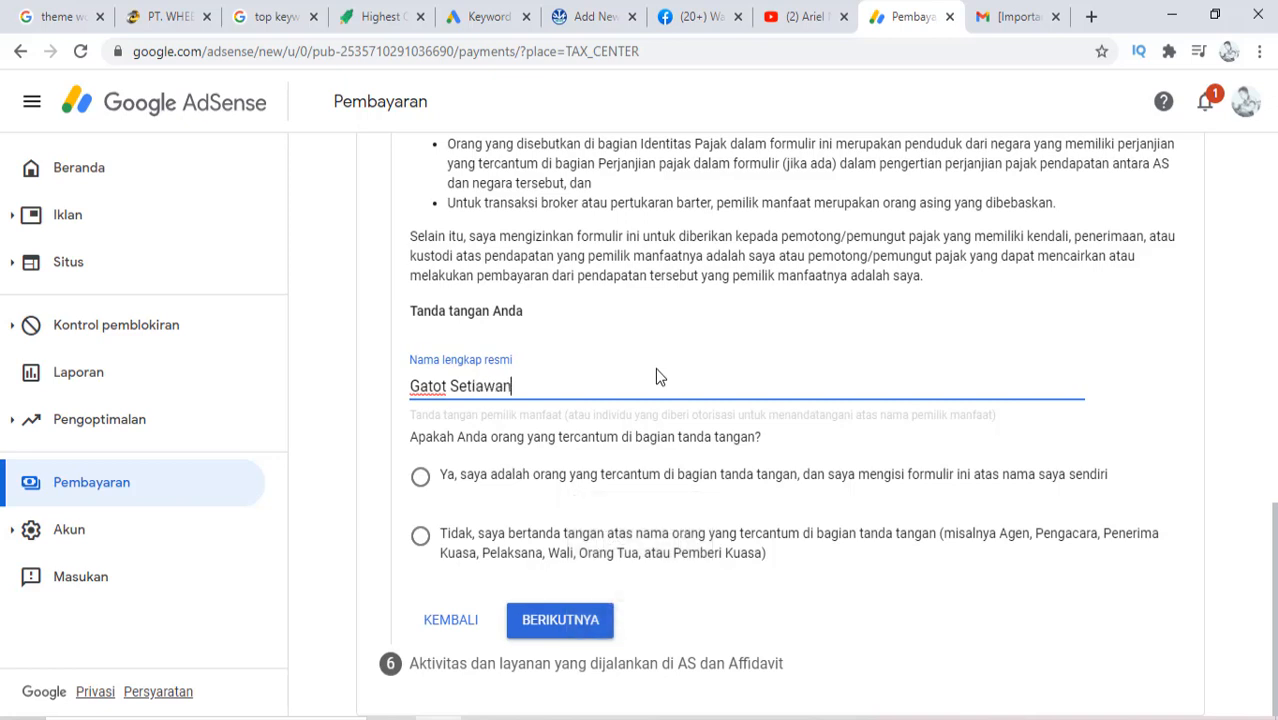
key(Tab)
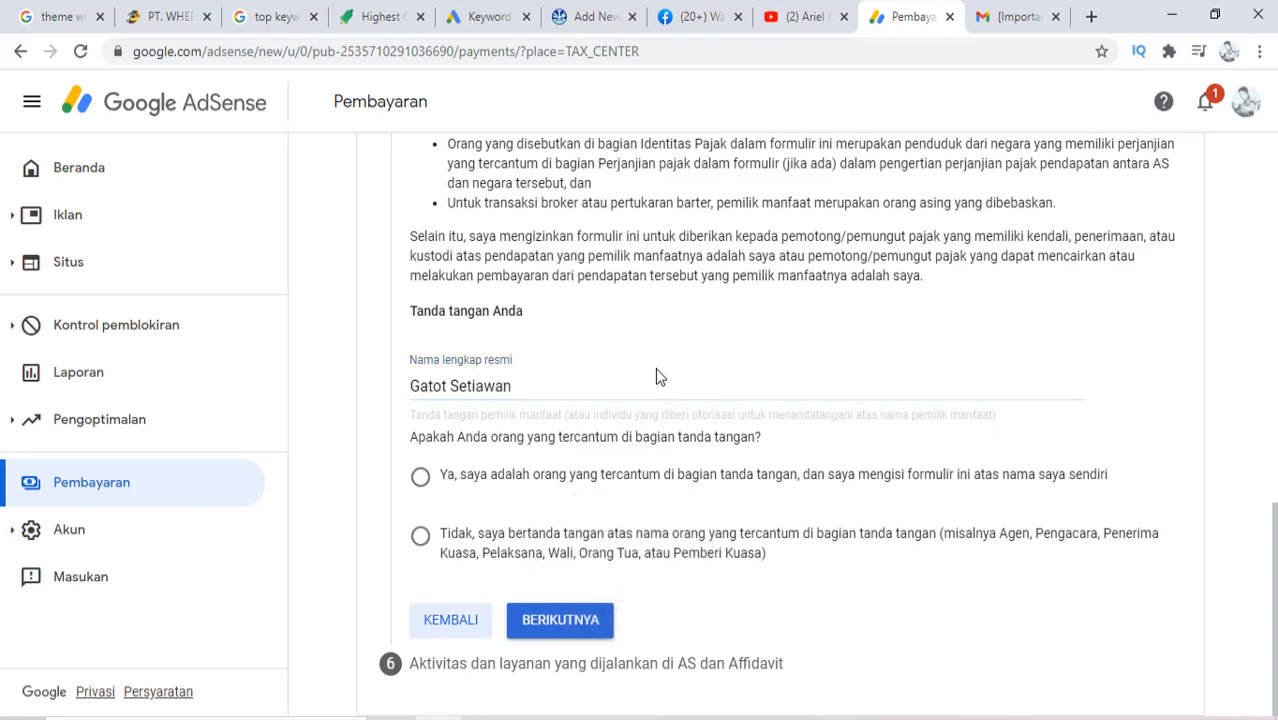
click(420, 478)
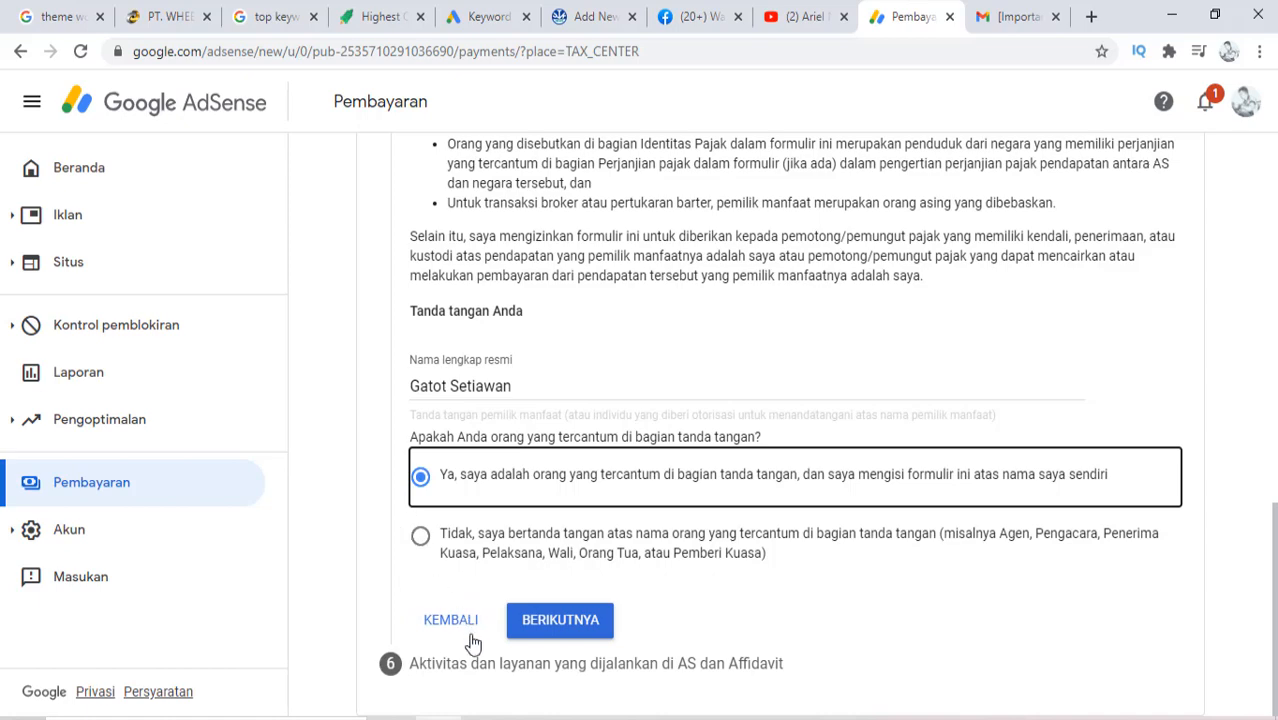
click(553, 625)
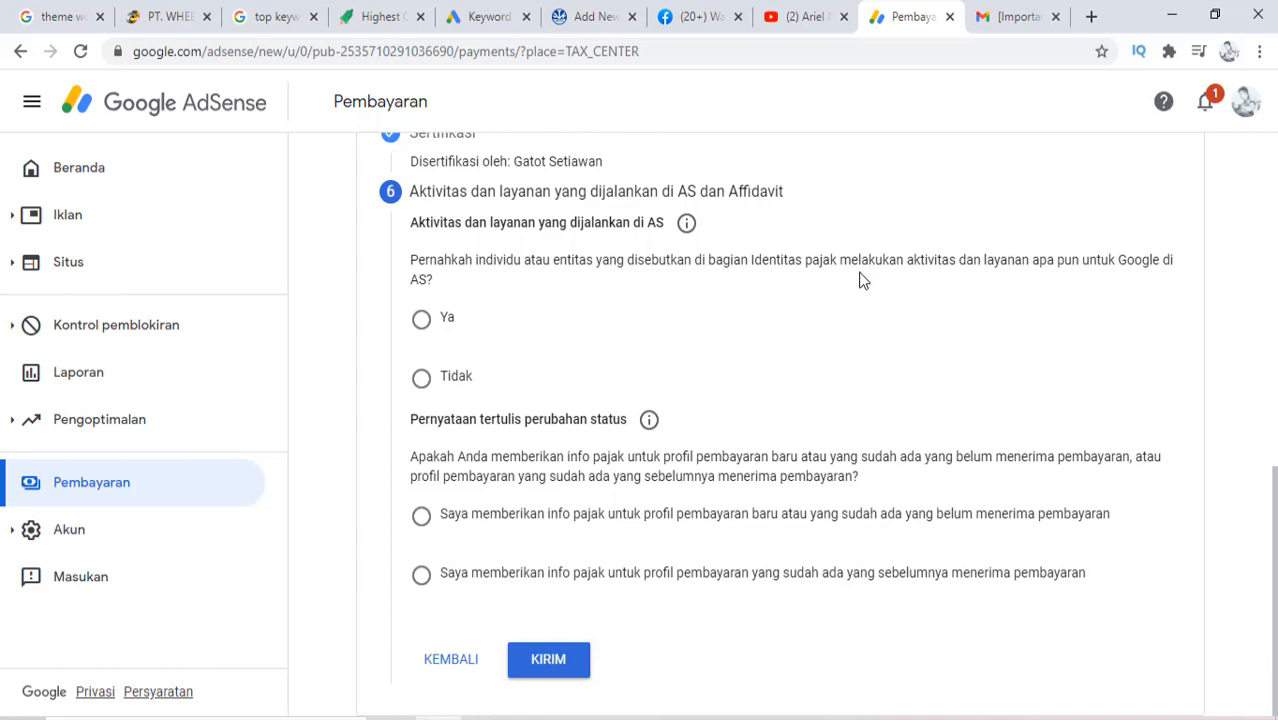
Answer 'Tidak' to US activities, certify services outside the US, choose the not-yet-paid profile option, and submit
click(421, 379)
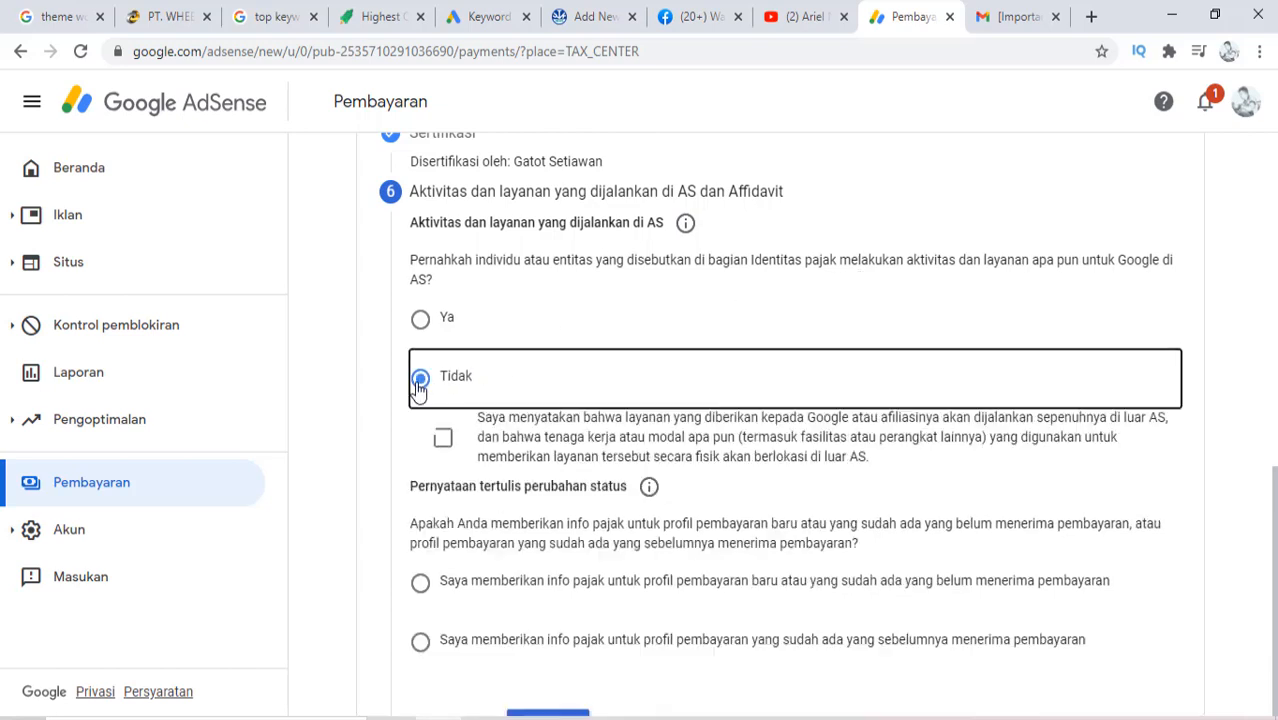
click(441, 450)
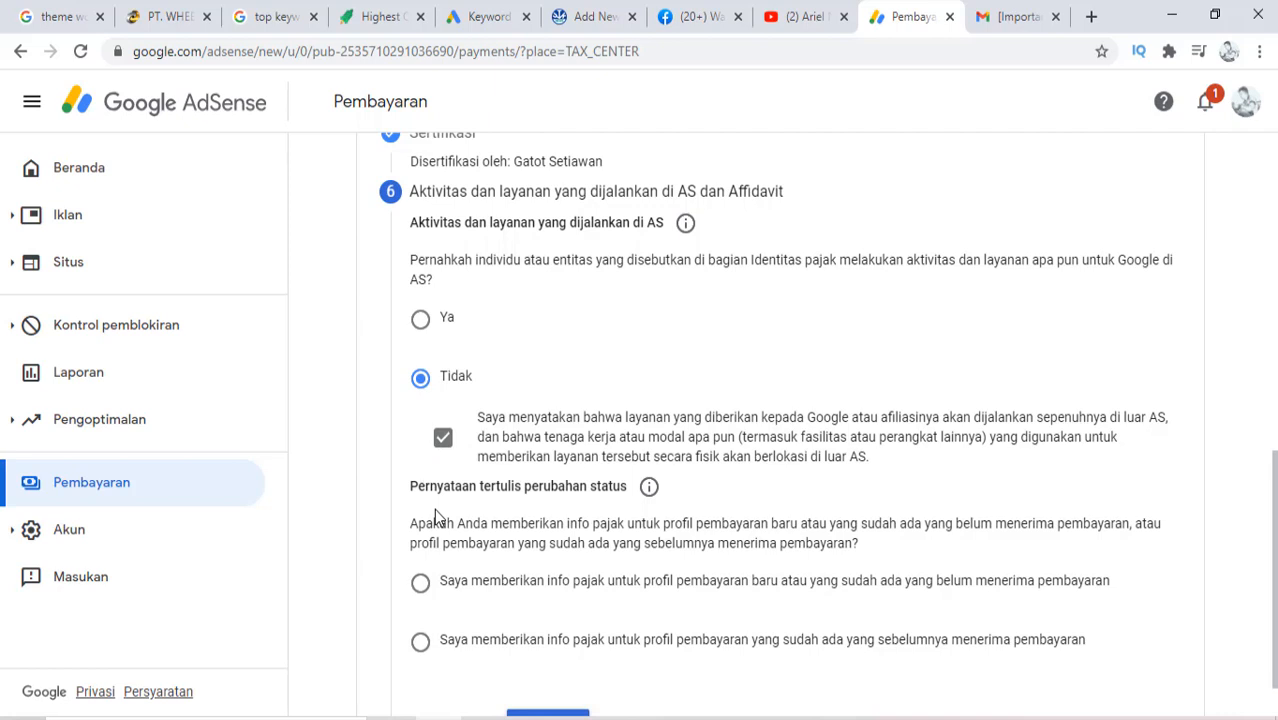
scroll(434, 508, down, 1)
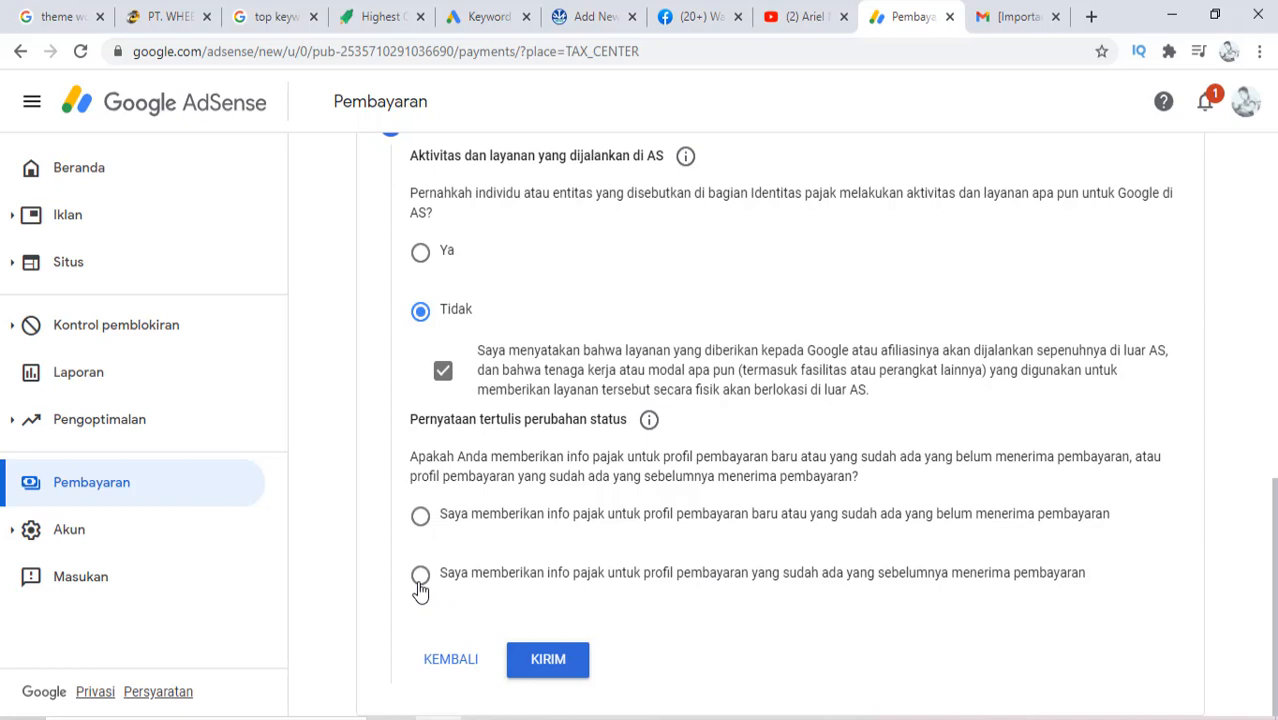
click(420, 515)
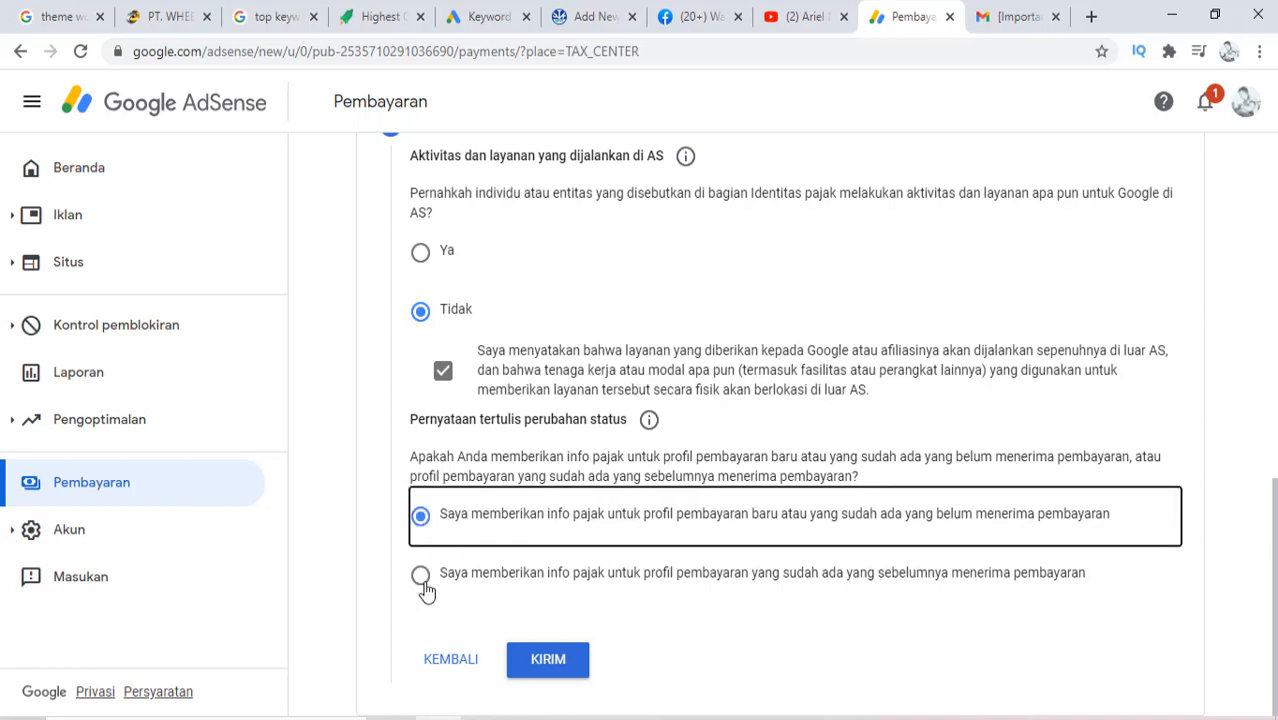
click(548, 668)
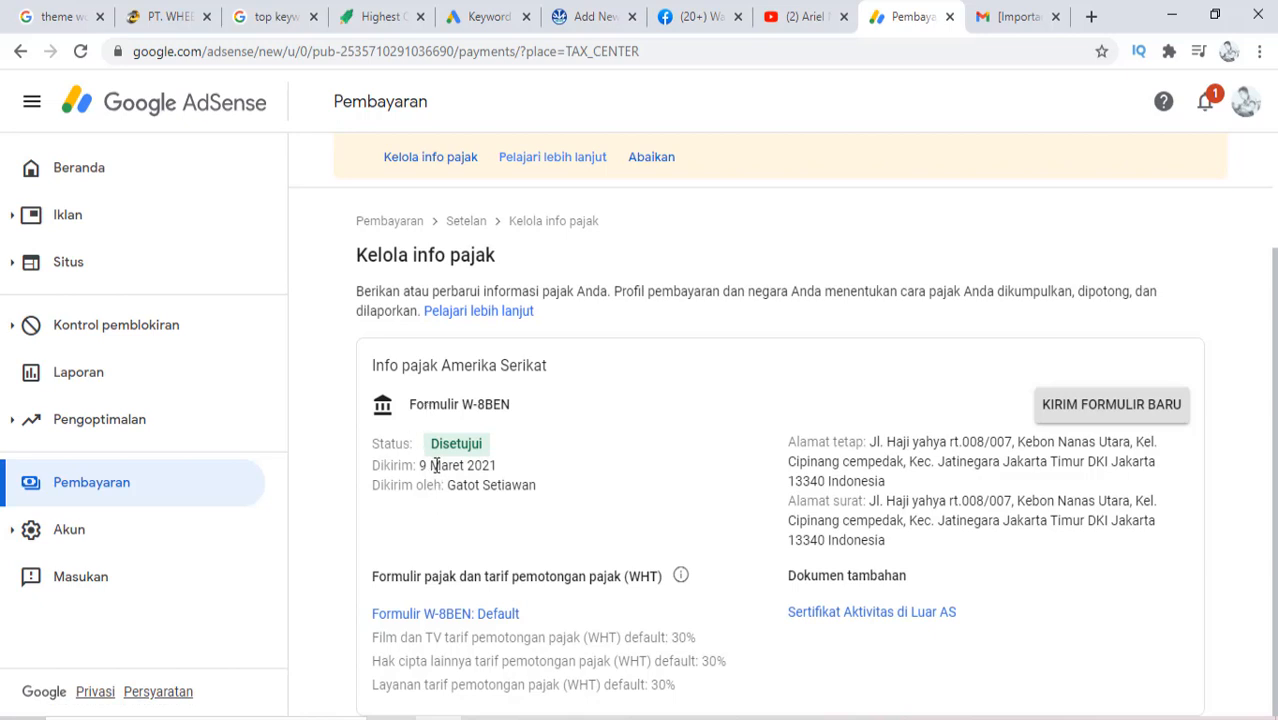
Highlight the Disetujui status on Kelola info pajak and scroll down to the certificate document
drag(437, 444, 489, 455)
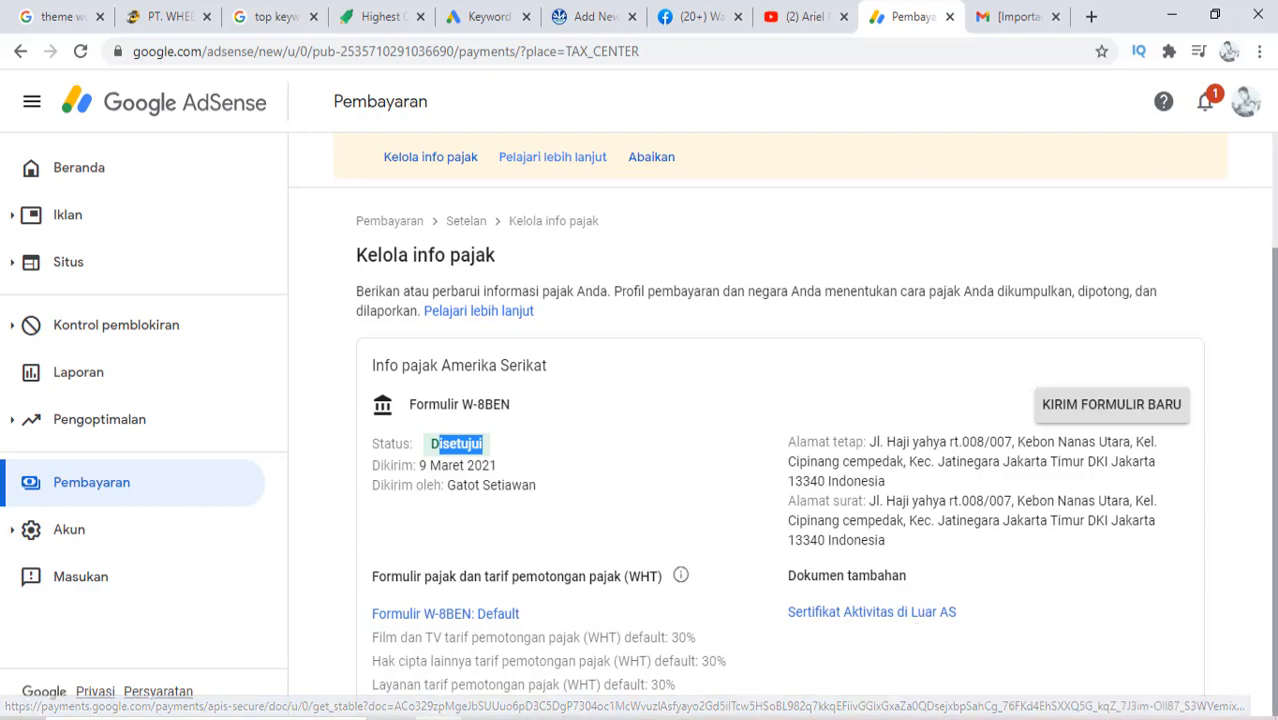
drag(1275, 600, 1275, 480)
scroll(1207, 629, down, 2)
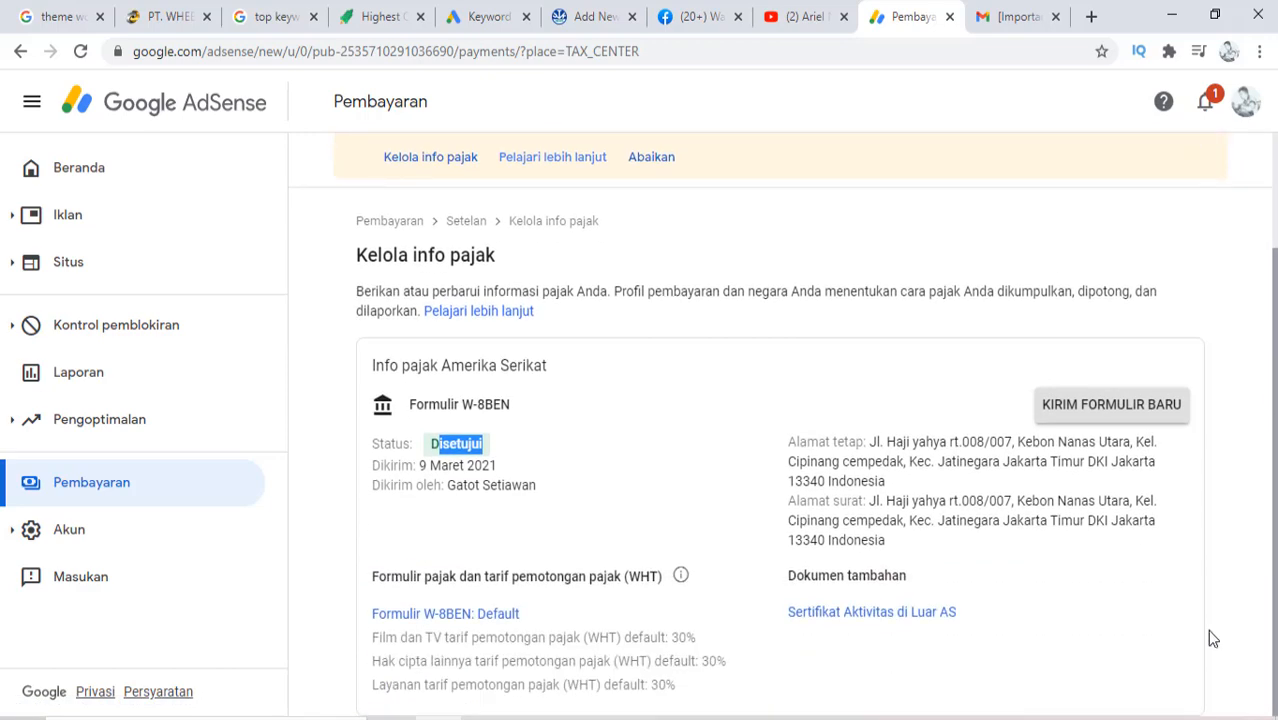
Open the Sertifikat Aktivitas di Luar AS PDF, scroll through it, then close its tab
click(826, 616)
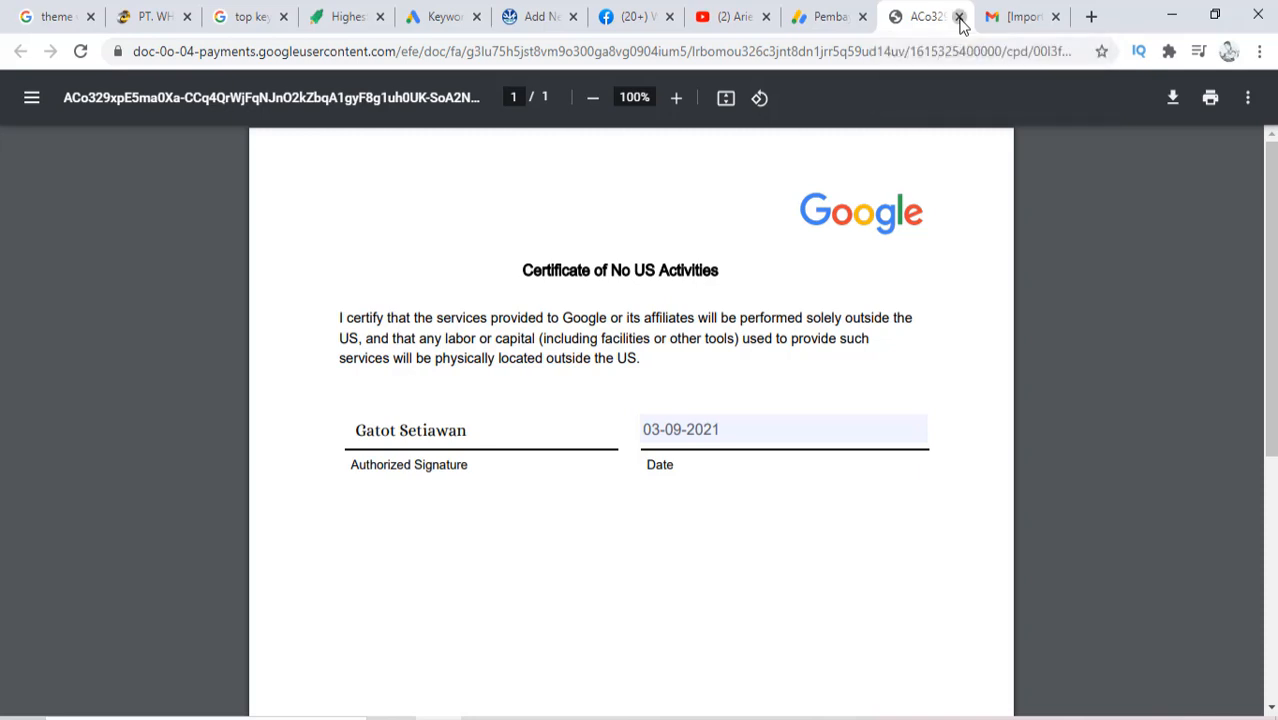
drag(1270, 371, 1238, 191)
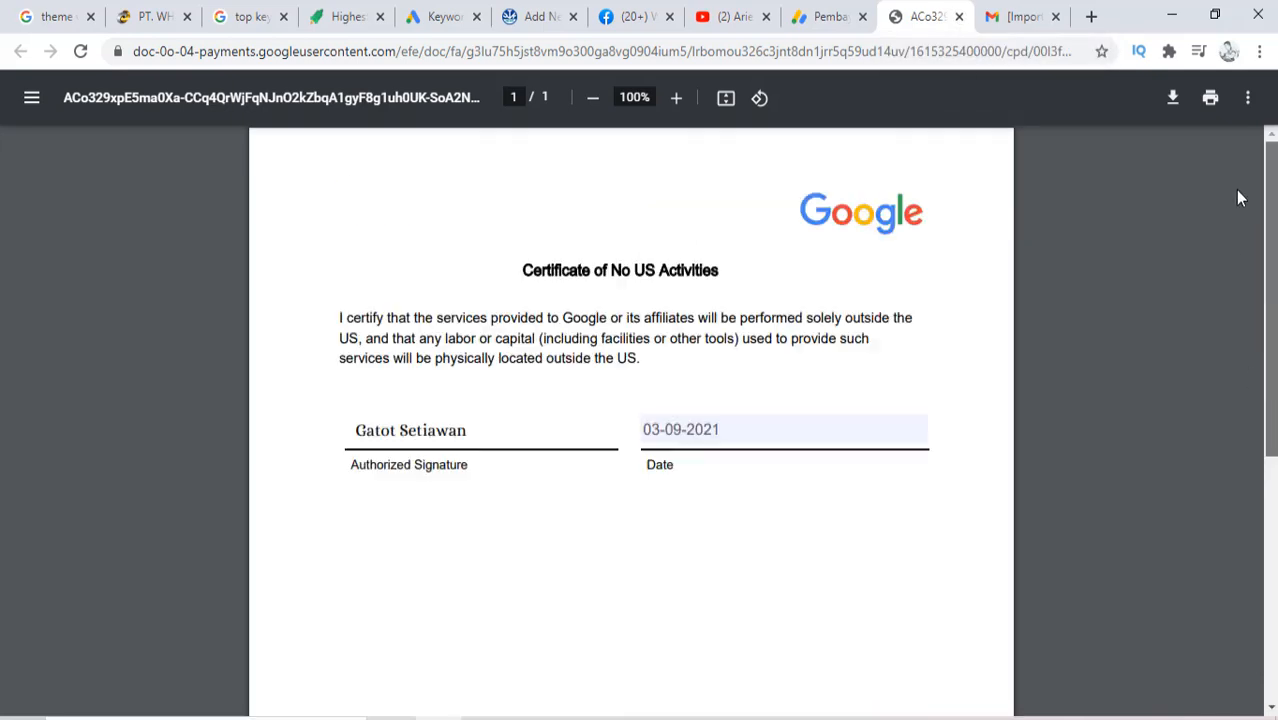
click(959, 16)
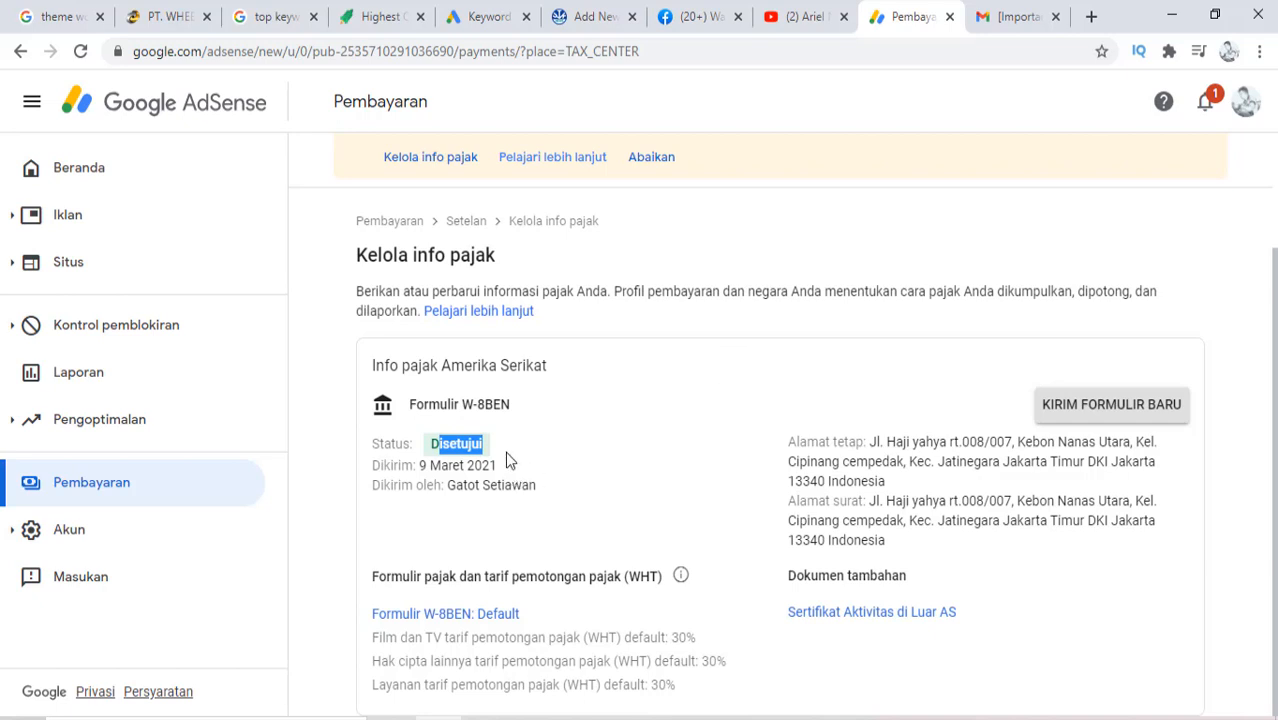
click(470, 462)
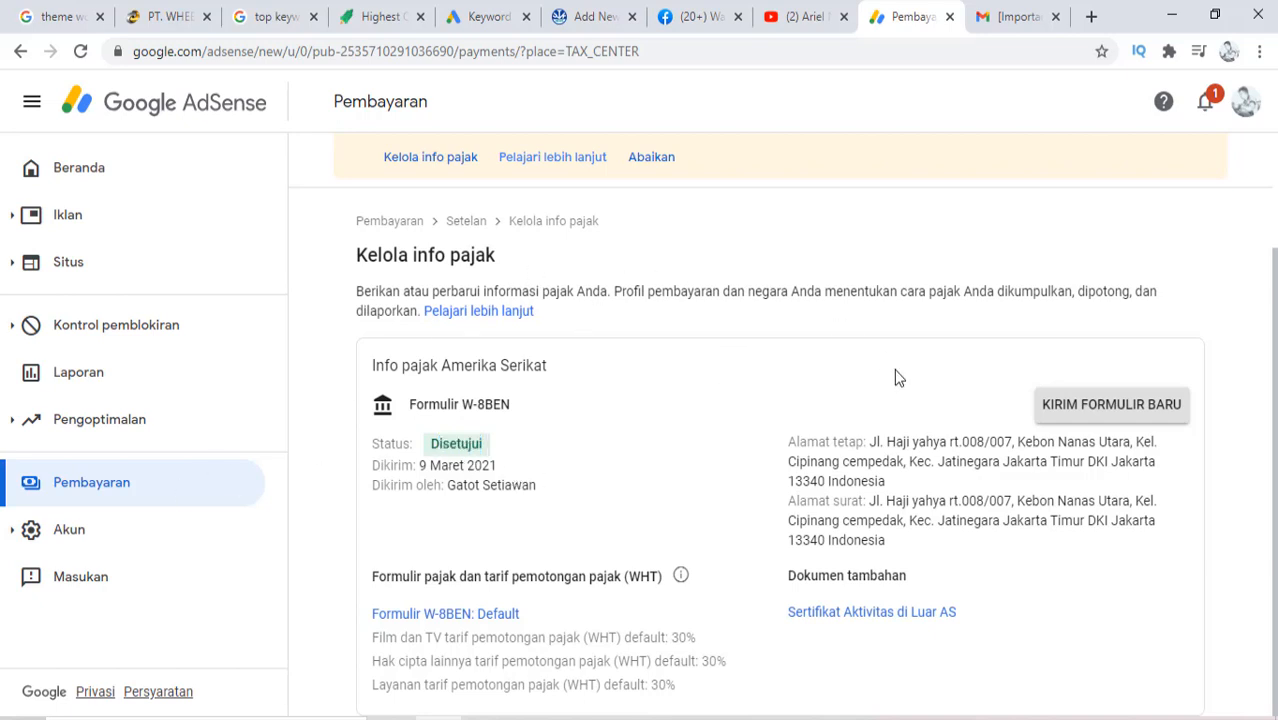
scroll(750, 379, up, 2)
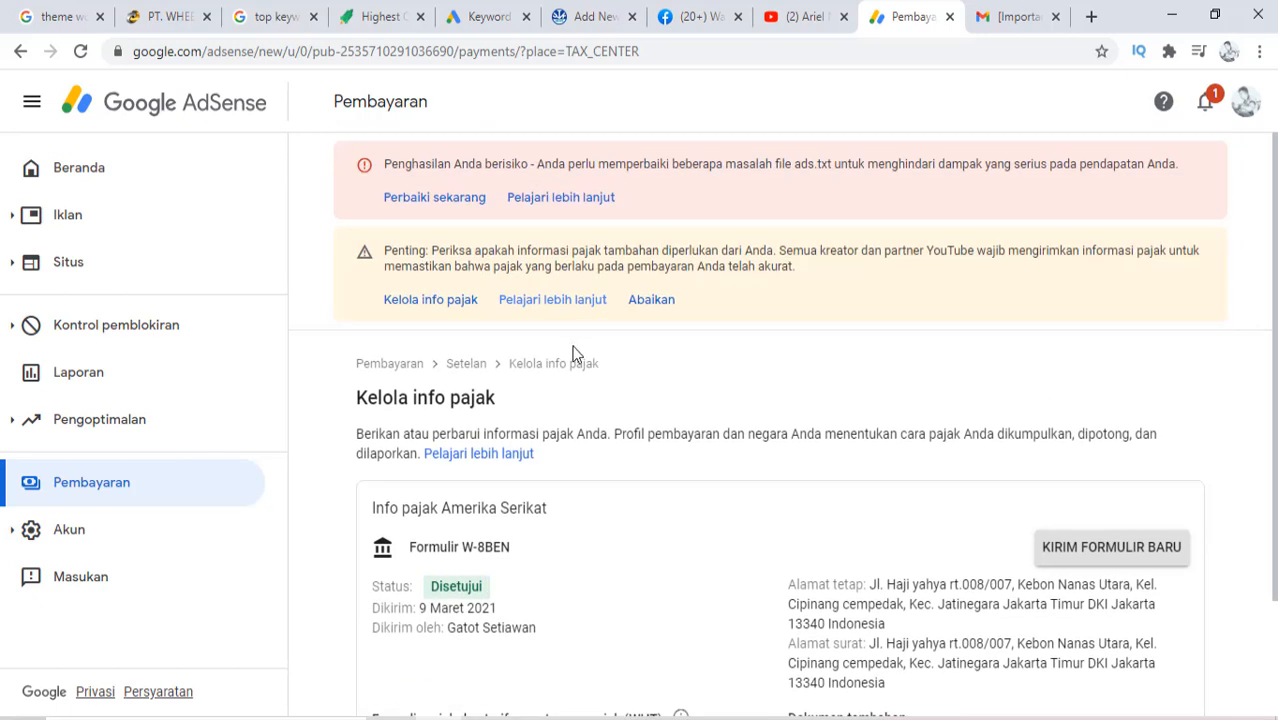
scroll(652, 418, down, 2)
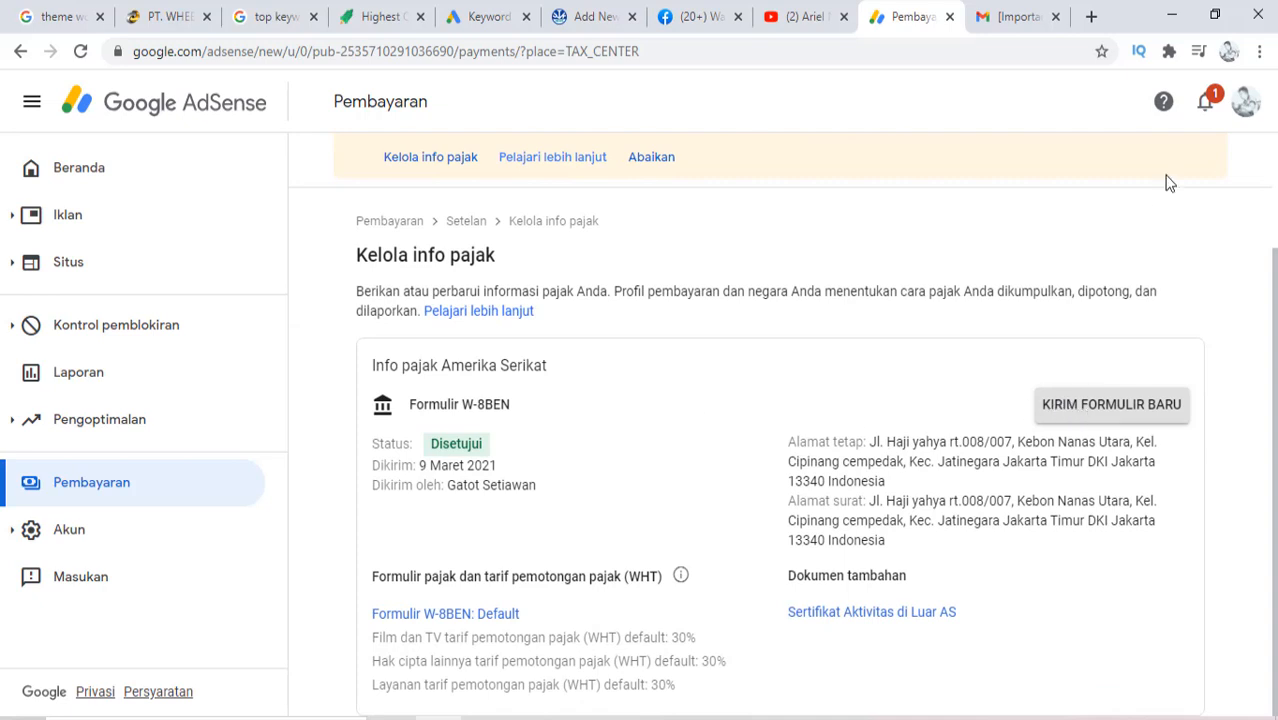
click(1206, 102)
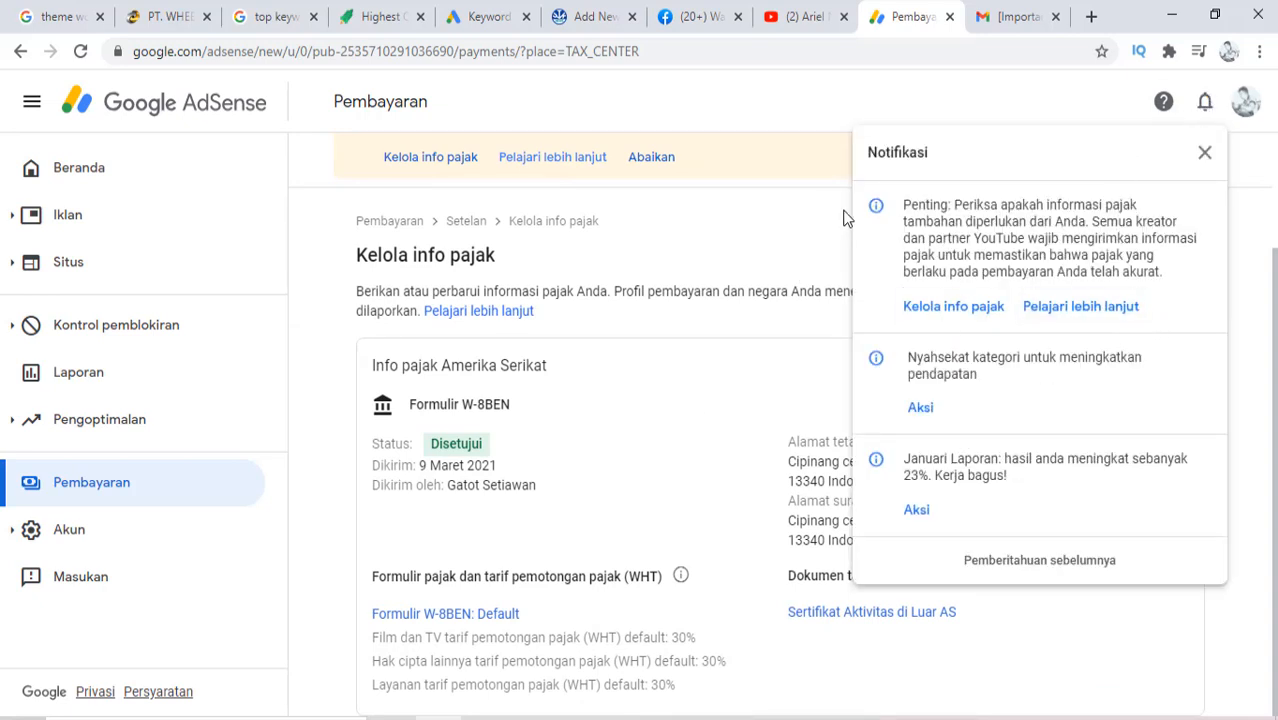
click(1212, 170)
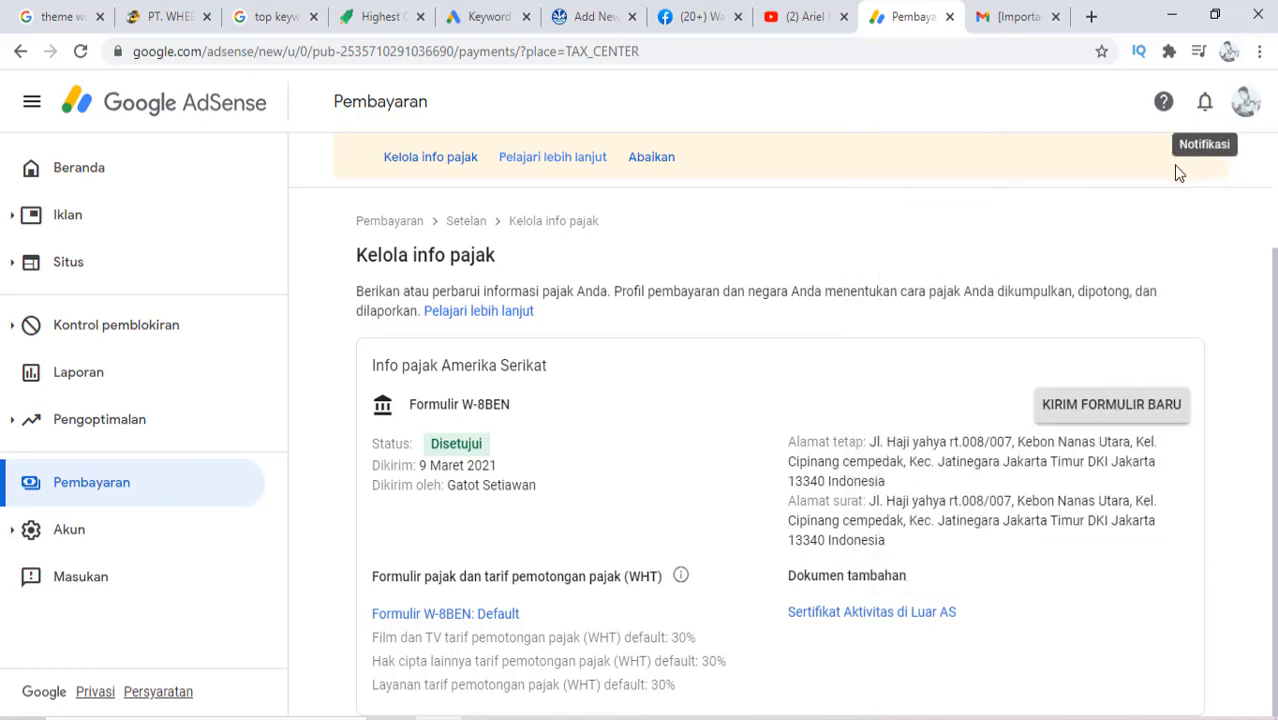